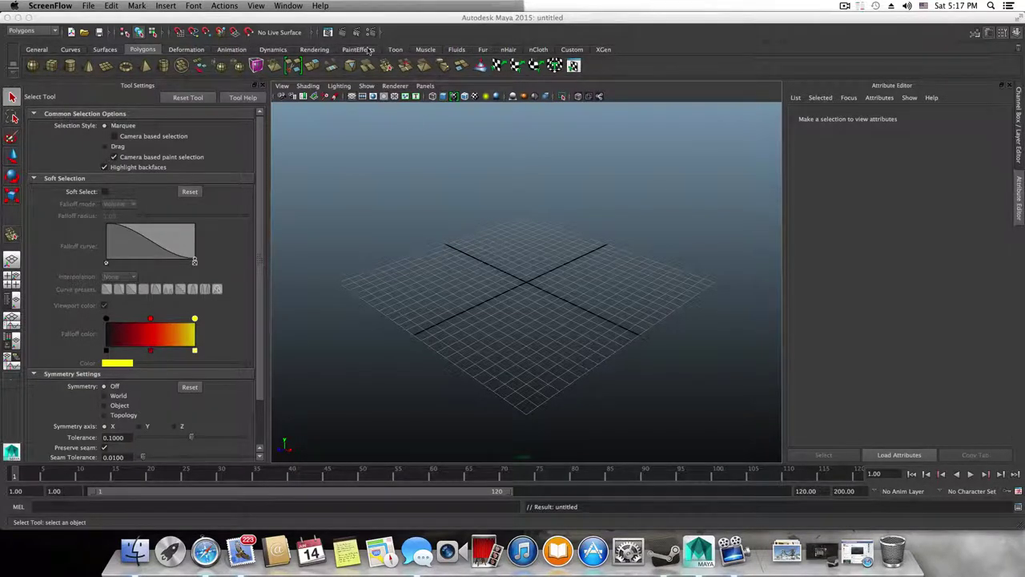
Hide the Tool Settings to enlarge the perspective viewport.
{"action": "left_click", "coordinate": [385, 20]}
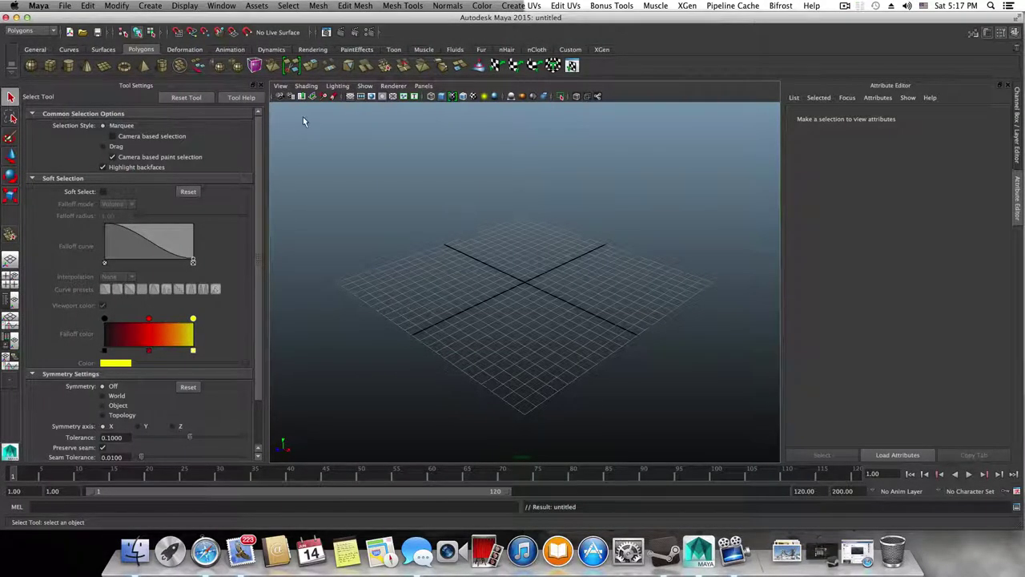
{"action": "left_click", "coordinate": [256, 85]}
{"action": "left_click_drag", "start_coordinate": [335, 234], "coordinate": [435, 264], "text": "alt"}
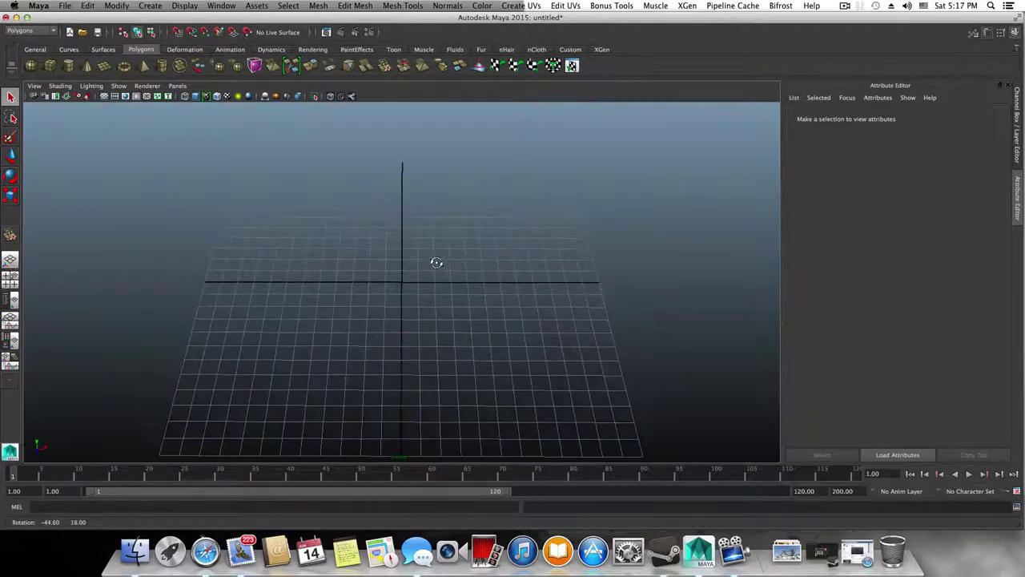
{"action": "scroll", "coordinate": [579, 327], "scroll_direction": "up", "scroll_amount": 5}
{"action": "scroll", "coordinate": [473, 267], "scroll_direction": "down", "scroll_amount": 4}
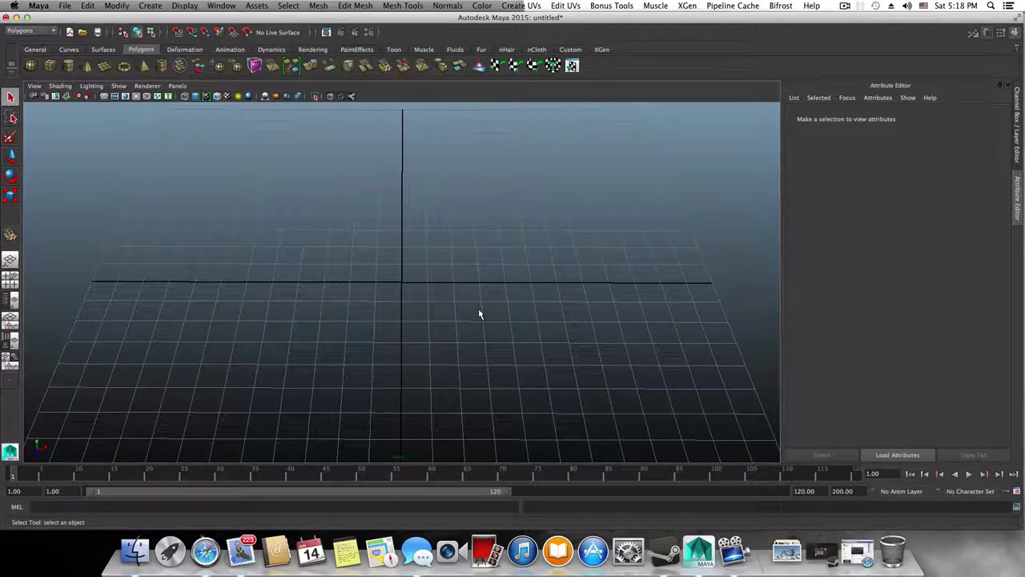
{"action": "scroll", "coordinate": [467, 327], "scroll_direction": "up", "scroll_amount": 5}
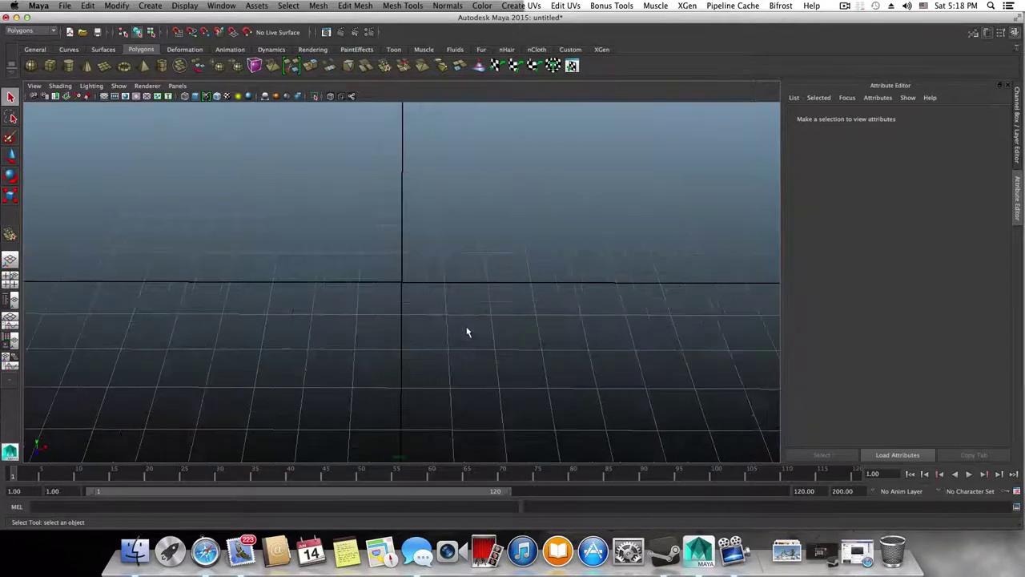
{"action": "scroll", "coordinate": [467, 326], "scroll_direction": "down", "scroll_amount": 6}
Load the reference photo Athletics Basketball Hoop 3.JPG from the Desktop's hoppreference folder into the Render View.
{"action": "left_click", "coordinate": [326, 32]}
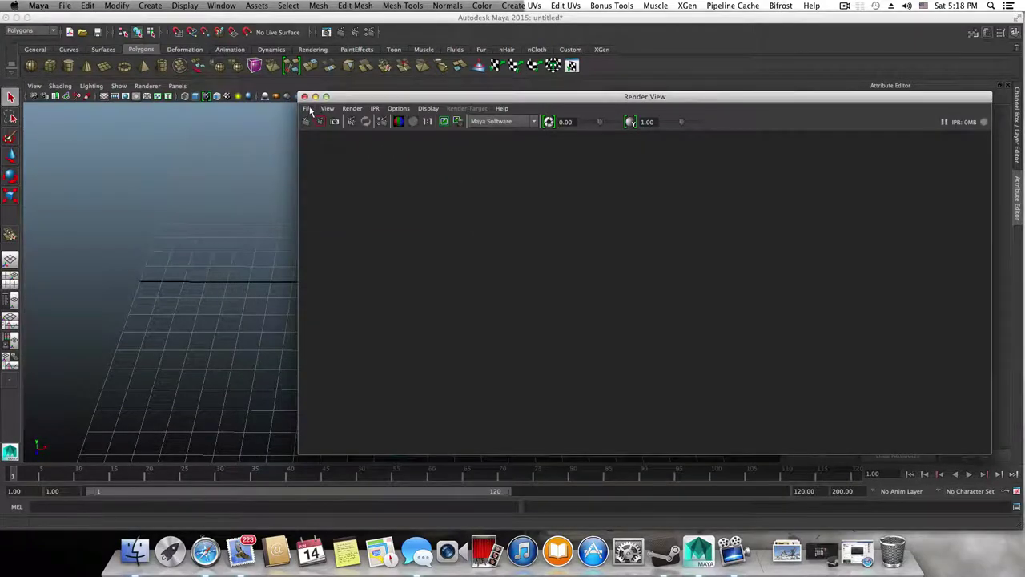
{"action": "left_click", "coordinate": [309, 109]}
{"action": "left_click", "coordinate": [328, 123]}
{"action": "scroll", "coordinate": [139, 200], "scroll_direction": "down", "scroll_amount": 3}
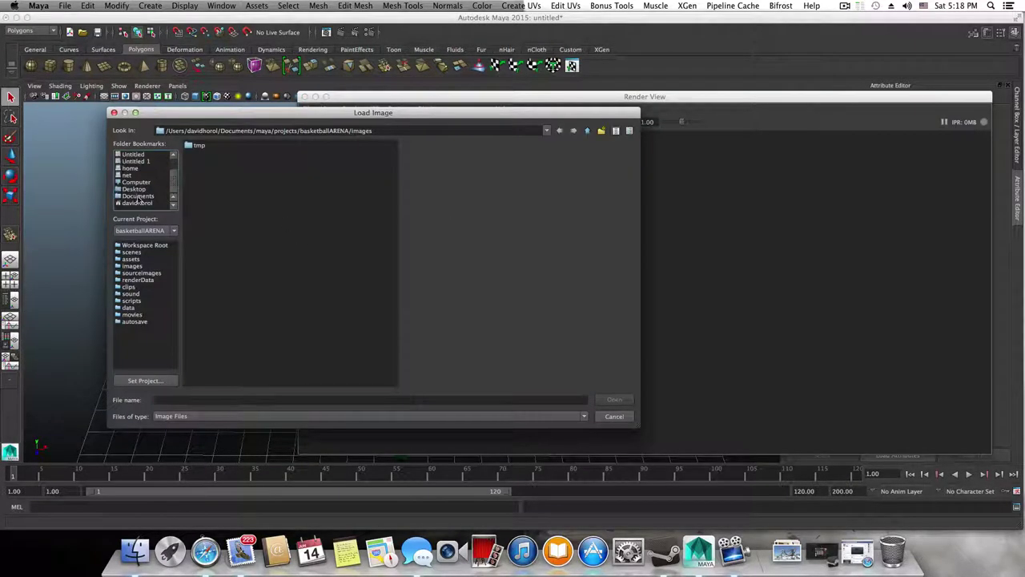
{"action": "left_click", "coordinate": [135, 189]}
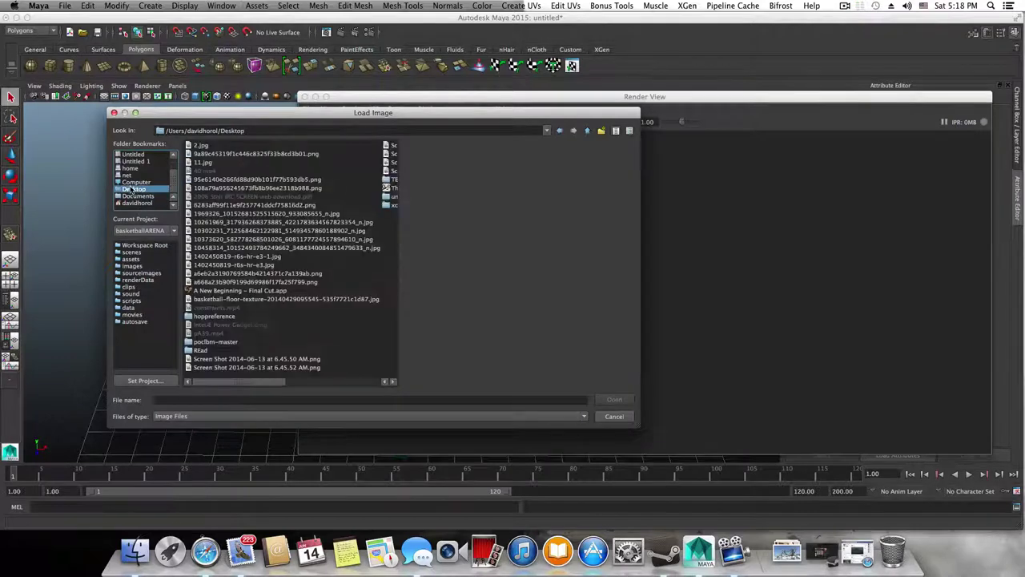
{"action": "double_click", "coordinate": [213, 317]}
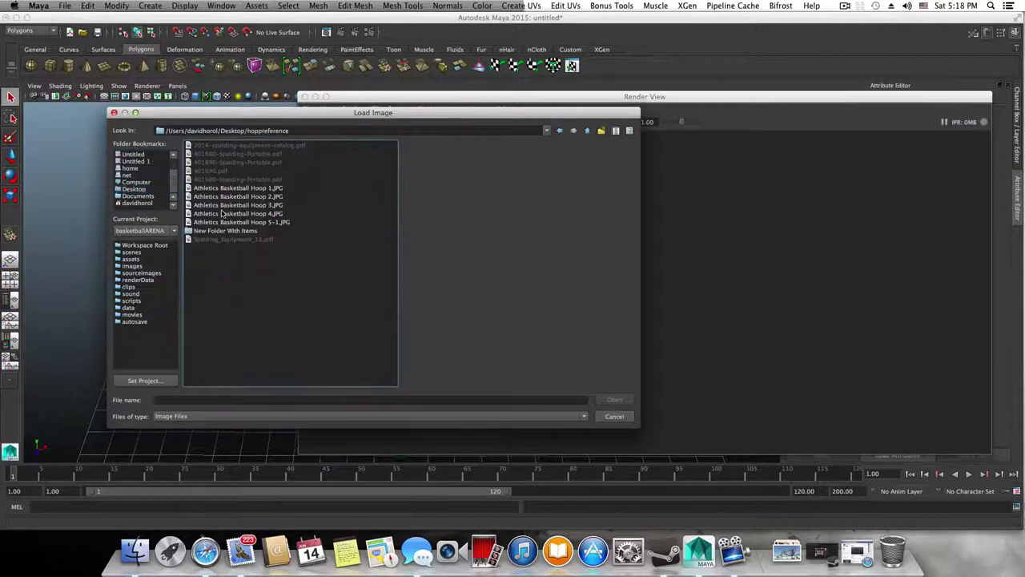
{"action": "left_click", "coordinate": [225, 206]}
{"action": "left_click", "coordinate": [631, 401]}
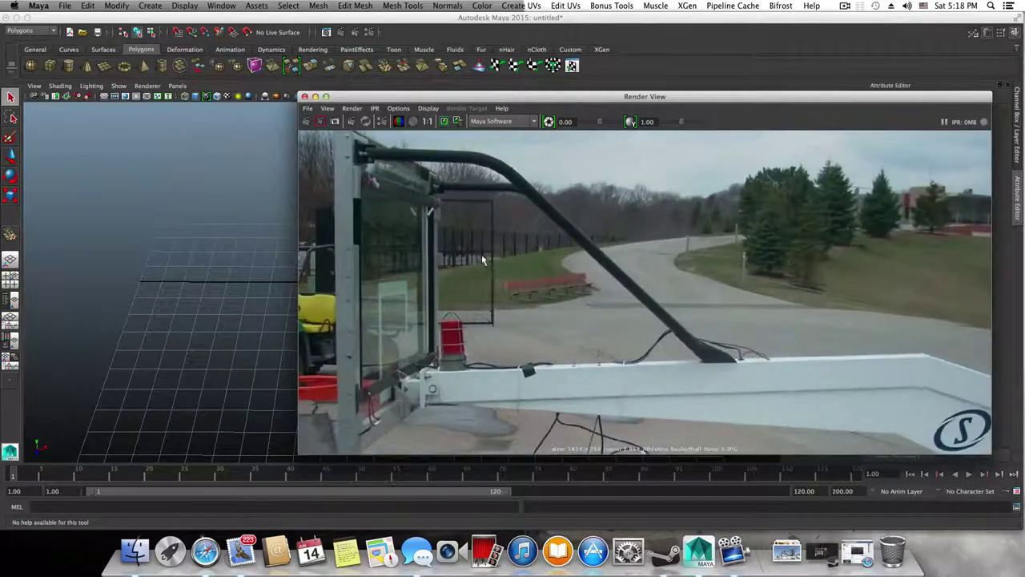
{"action": "middle_click_drag", "start_coordinate": [481, 254], "coordinate": [552, 277], "text": "alt"}
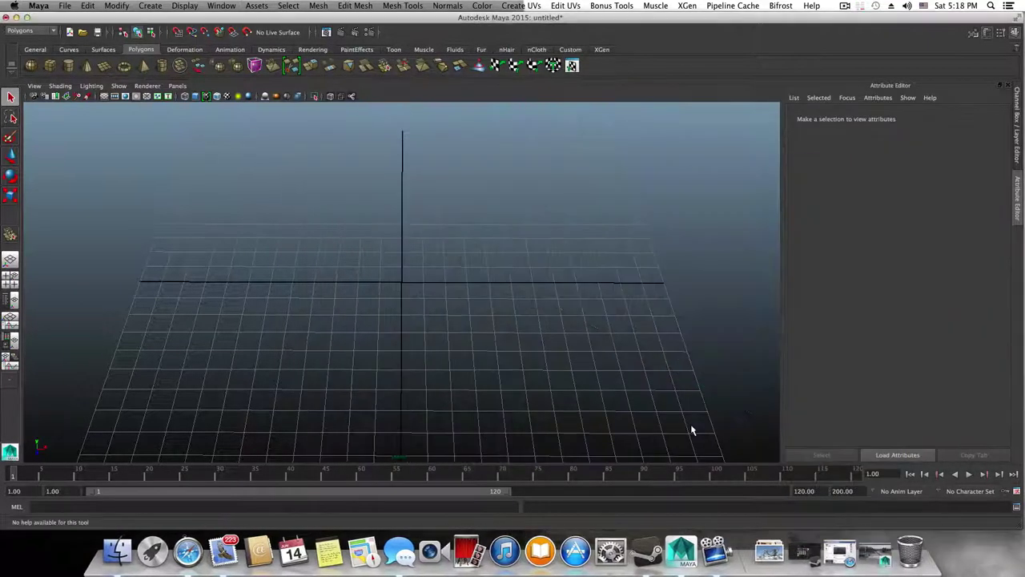
Create a polygon cube and scale it into a thin upright slab, narrow along X.
{"action": "left_click_drag", "start_coordinate": [636, 414], "coordinate": [577, 391], "text": "alt"}
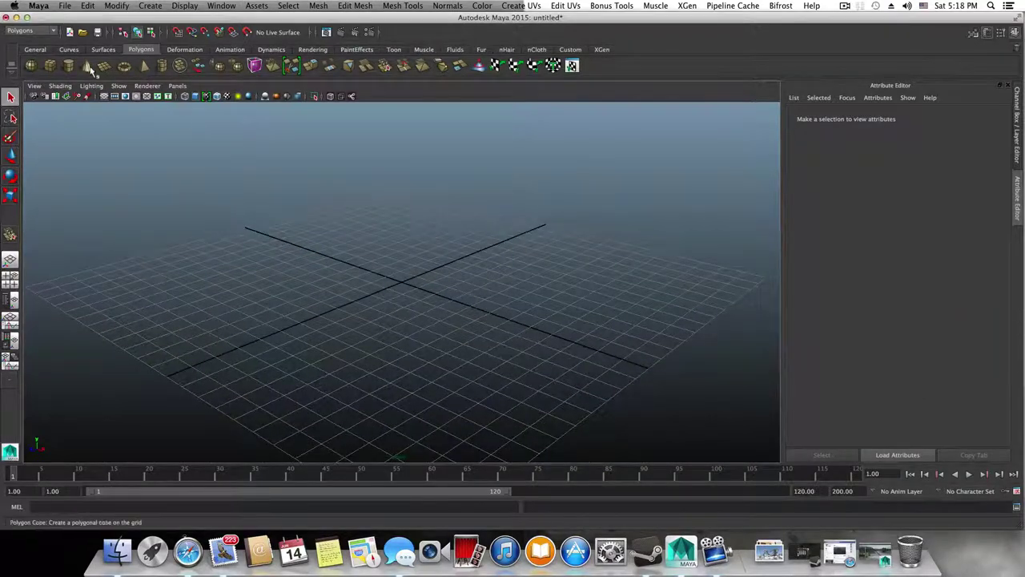
{"action": "left_click", "coordinate": [49, 66]}
{"action": "left_click_drag", "start_coordinate": [373, 273], "coordinate": [428, 301], "text": "alt"}
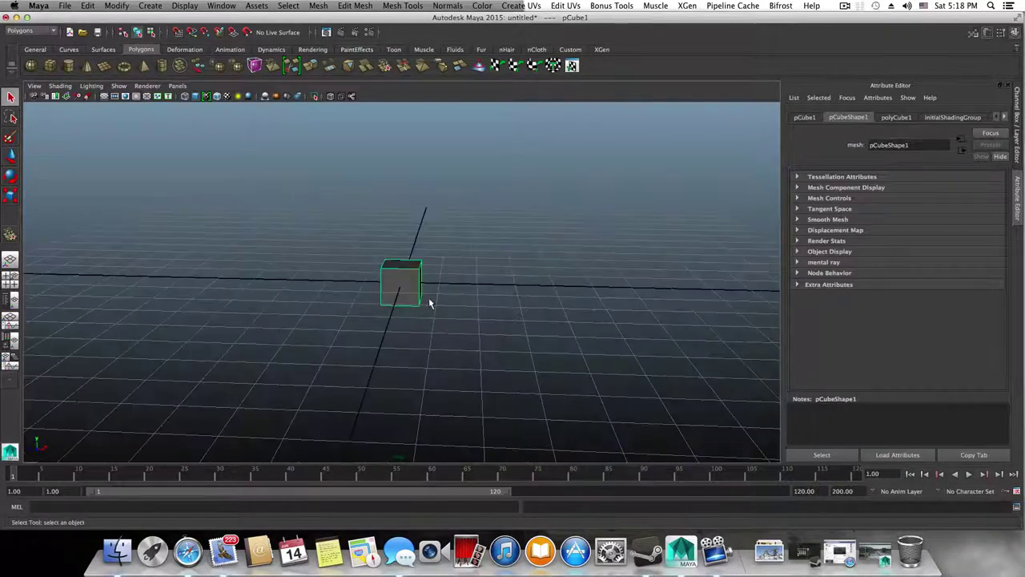
{"action": "key", "text": "r"}
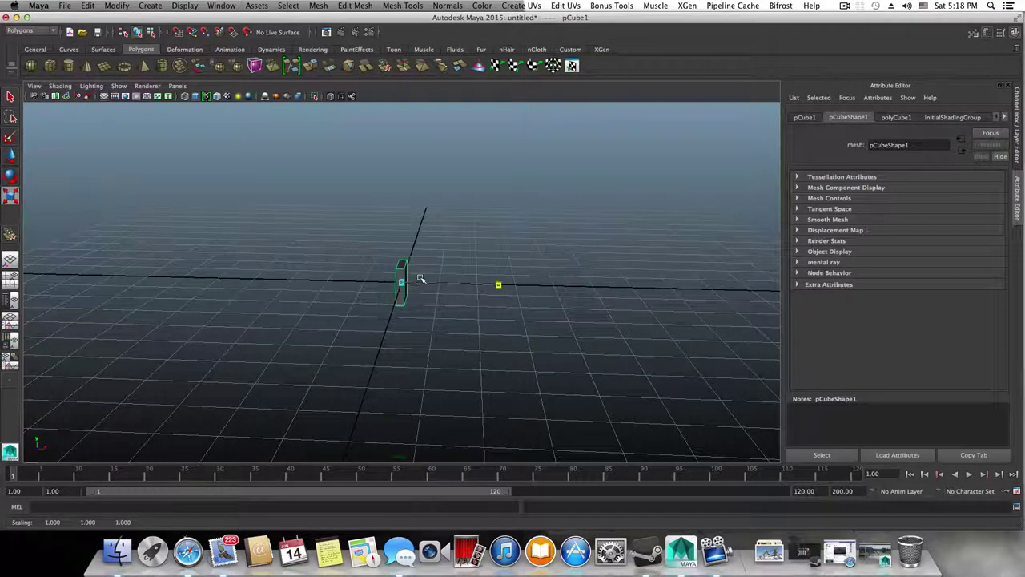
{"action": "mouse_move", "coordinate": [420, 279]}
{"action": "left_mouse_down", "text": "alt"}
{"action": "mouse_move", "coordinate": [366, 307]}
{"action": "mouse_move", "coordinate": [357, 286]}
{"action": "mouse_move", "coordinate": [426, 283]}
{"action": "left_mouse_up", "text": "alt"}
{"action": "mouse_move", "coordinate": [429, 285]}
{"action": "left_mouse_down", "text": "alt"}
{"action": "mouse_move", "coordinate": [492, 298]}
{"action": "mouse_move", "coordinate": [415, 281]}
{"action": "mouse_move", "coordinate": [360, 311]}
{"action": "mouse_move", "coordinate": [366, 296]}
{"action": "mouse_move", "coordinate": [426, 296]}
{"action": "left_mouse_up", "text": "alt"}
Duplicate the slab and move the copy along negative X, leaving a gap between the two parallel slabs.
{"action": "key", "text": "ctrl+d"}
{"action": "key", "text": "w"}
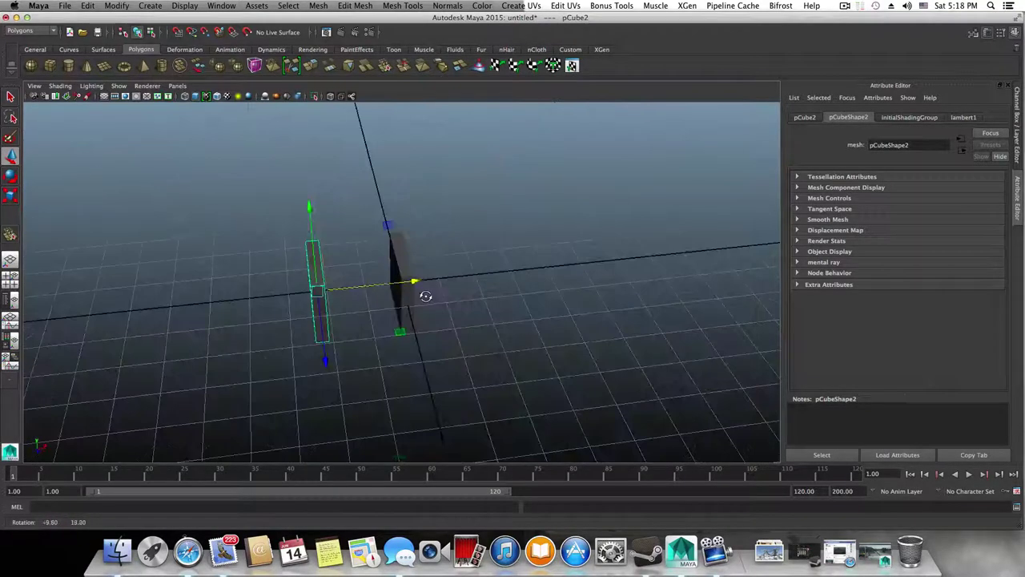
{"action": "left_click_drag", "start_coordinate": [158, 136], "coordinate": [135, 131], "text": "alt"}
Create a polygon cylinder, move it about -1.11 along X, and scale it down uniformly to fit between the slabs.
{"action": "left_click", "coordinate": [68, 65]}
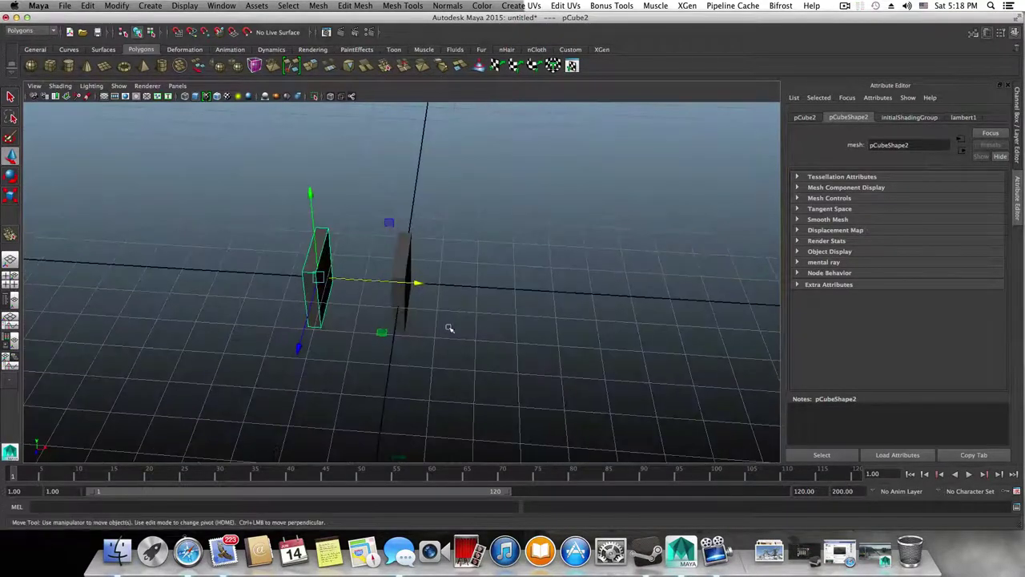
{"action": "left_click_drag", "start_coordinate": [502, 290], "coordinate": [460, 284]}
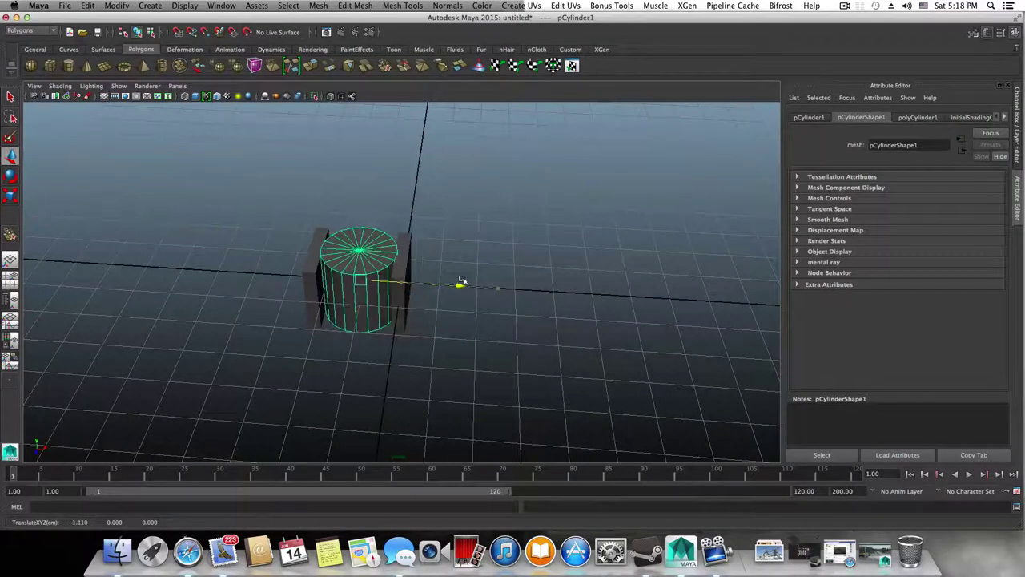
{"action": "key", "text": "r"}
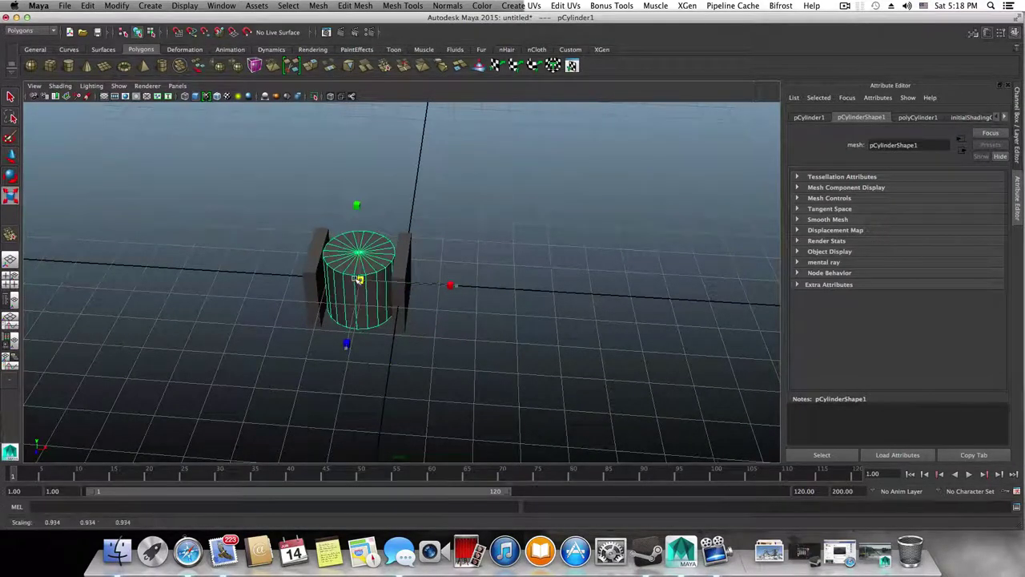
Examine the fit of the cylinder between the two slabs from above at different zoom levels.
{"action": "left_click_drag", "start_coordinate": [377, 290], "coordinate": [470, 263], "text": "alt"}
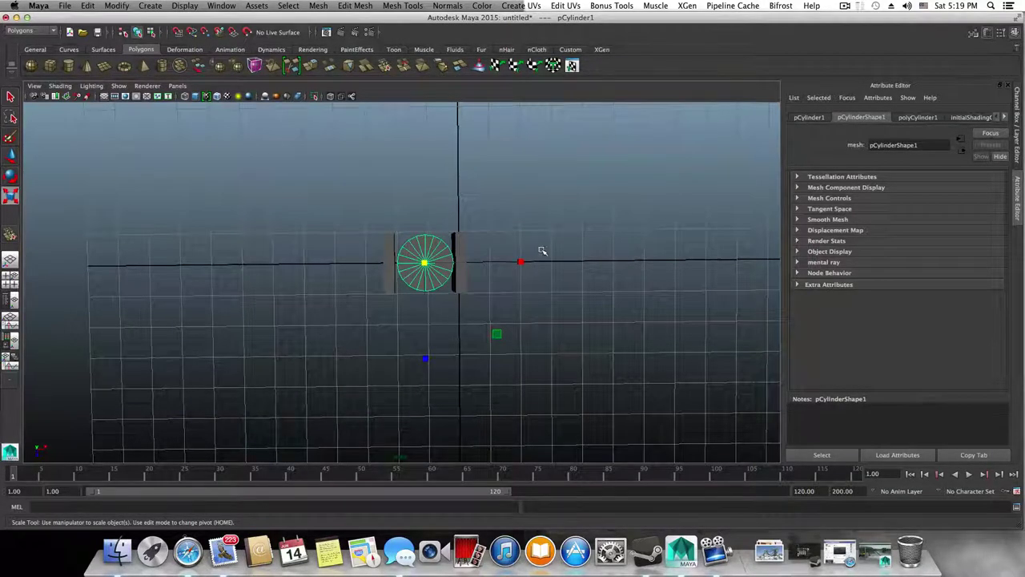
{"action": "scroll", "coordinate": [540, 247], "scroll_direction": "down", "scroll_amount": 4}
{"action": "scroll", "coordinate": [402, 247], "scroll_direction": "up", "scroll_amount": 5}
{"action": "left_click_drag", "start_coordinate": [461, 244], "coordinate": [430, 240], "text": "alt"}
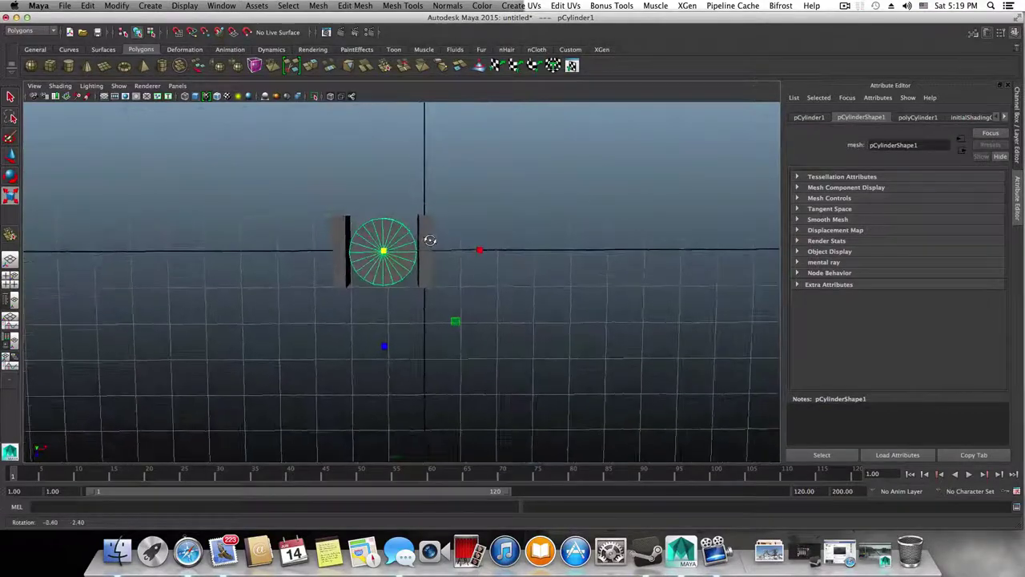
{"action": "middle_click_drag", "start_coordinate": [498, 241], "coordinate": [550, 229], "text": "alt"}
{"action": "right_click_drag", "start_coordinate": [549, 229], "coordinate": [446, 252], "text": "alt"}
{"action": "middle_click_drag", "start_coordinate": [494, 269], "coordinate": [497, 240], "text": "alt"}
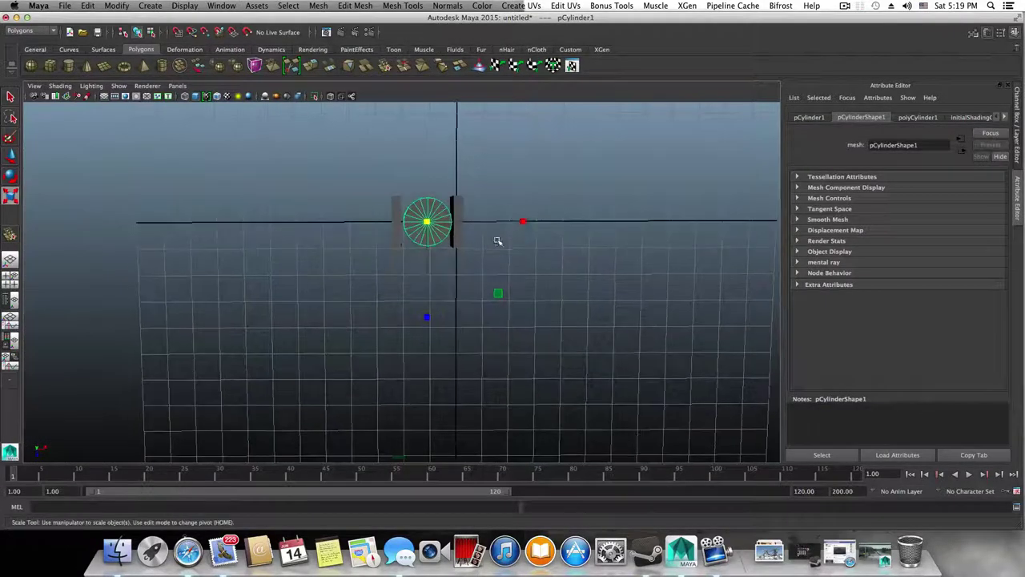
{"action": "left_click_drag", "start_coordinate": [500, 244], "coordinate": [501, 241], "text": "alt"}
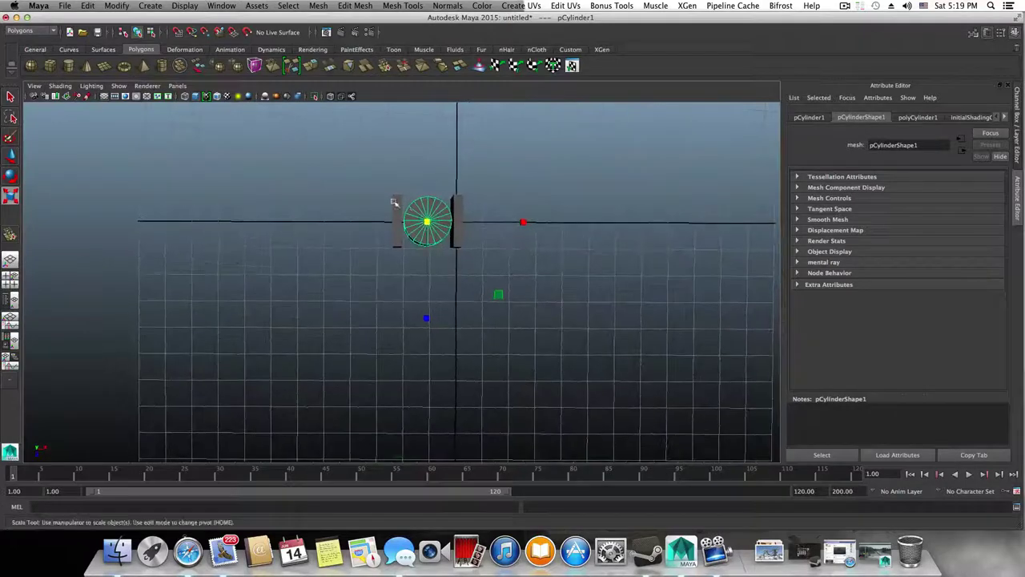
Create a third cube, flatten it vertically, centre it on the cylinder at about X -1.06, and scale it uniformly to about 3.72.
{"action": "left_click_drag", "start_coordinate": [473, 286], "coordinate": [473, 245], "text": "alt"}
{"action": "key", "text": "w"}
{"action": "key", "text": "r"}
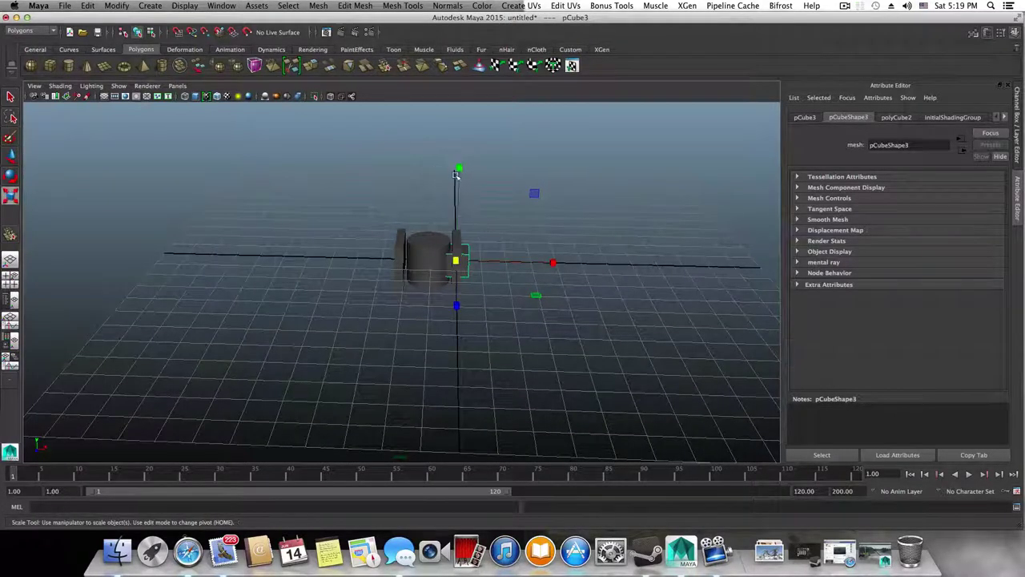
{"action": "key", "text": "w"}
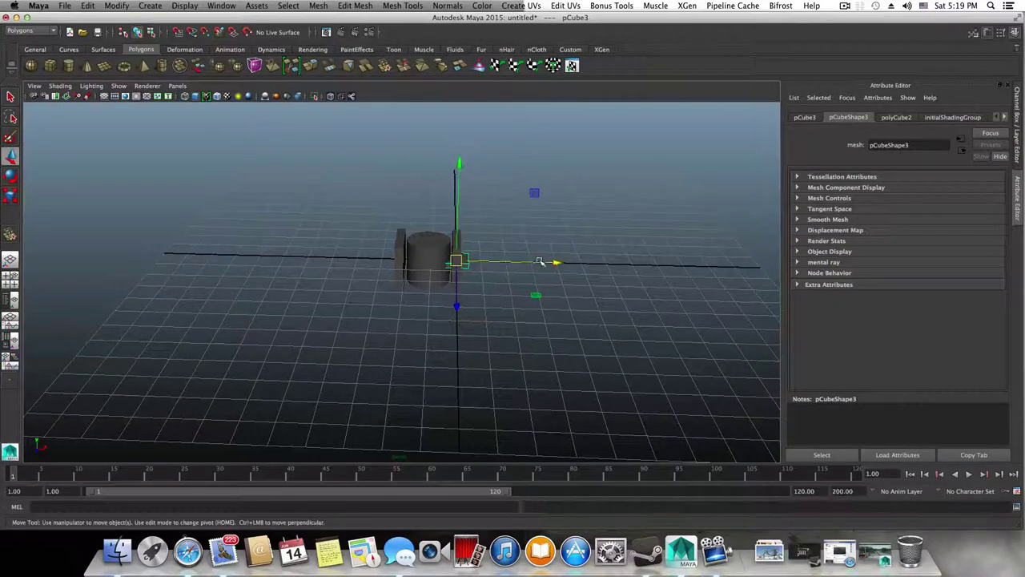
{"action": "left_click_drag", "start_coordinate": [555, 263], "coordinate": [529, 262]}
{"action": "key", "text": "r"}
{"action": "left_click_drag", "start_coordinate": [429, 260], "coordinate": [470, 264]}
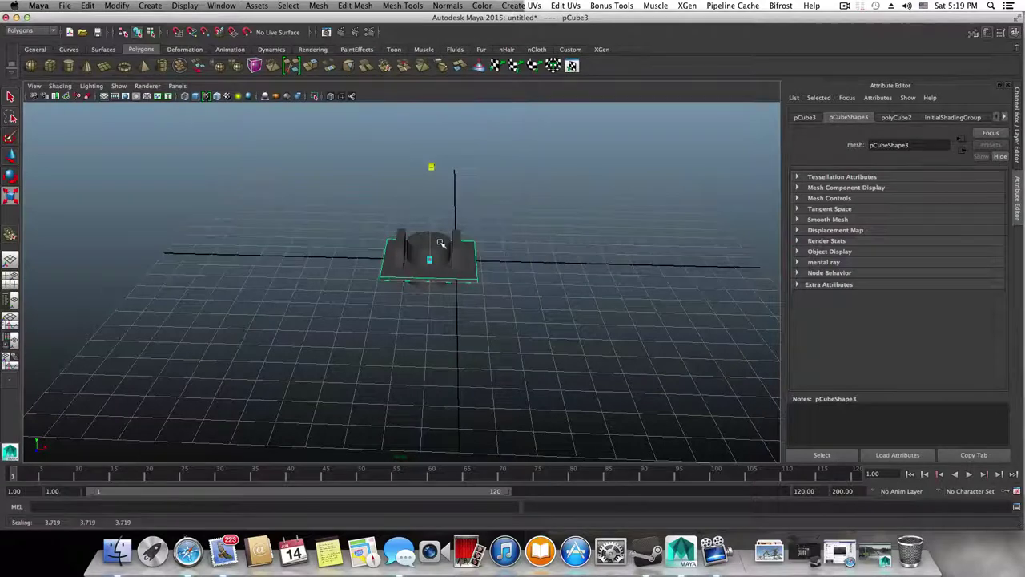
Lower the flat plate to about Y -0.92 beneath the cylinder and slabs, and widen it along X into a rectangle.
{"action": "key", "text": "w"}
{"action": "left_click_drag", "start_coordinate": [433, 164], "coordinate": [499, 339]}
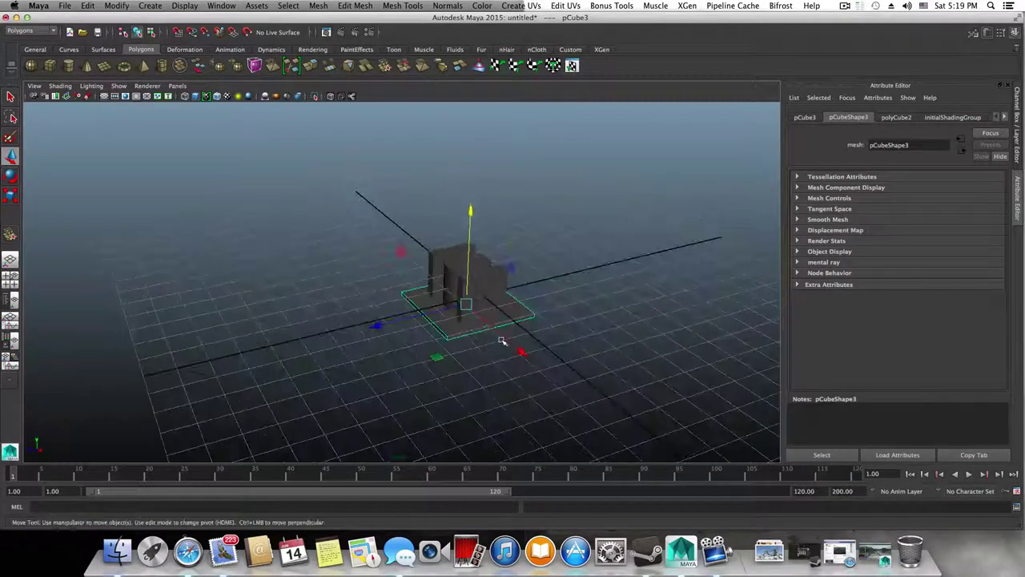
{"action": "key", "text": "r"}
{"action": "left_click_drag", "start_coordinate": [560, 393], "coordinate": [571, 393], "text": "alt"}
{"action": "left_click_drag", "start_coordinate": [473, 296], "coordinate": [323, 221], "text": "alt"}
{"action": "left_click_drag", "start_coordinate": [419, 260], "coordinate": [563, 339], "text": "alt"}
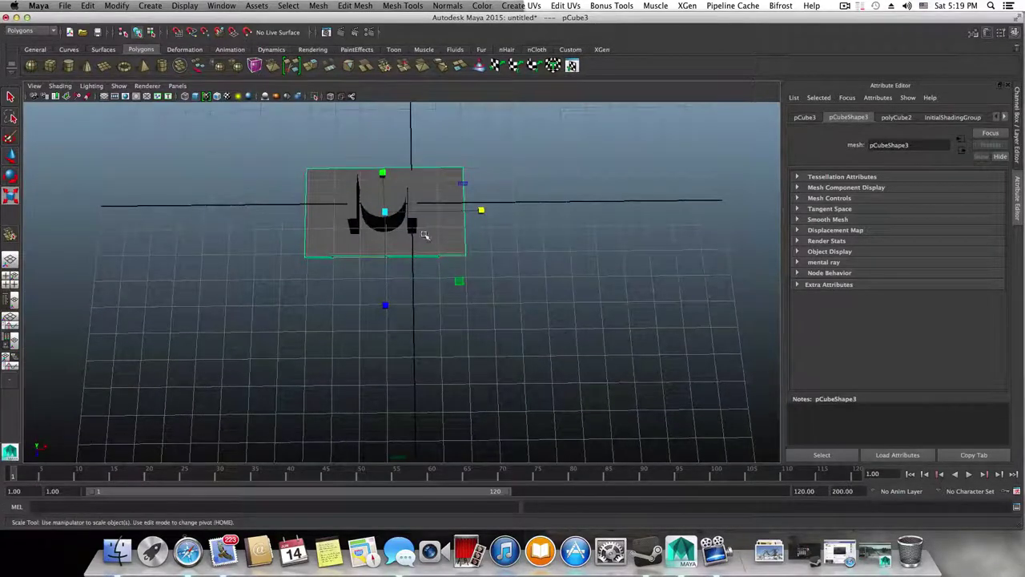
{"action": "left_click_drag", "start_coordinate": [424, 235], "coordinate": [450, 287], "text": "alt"}
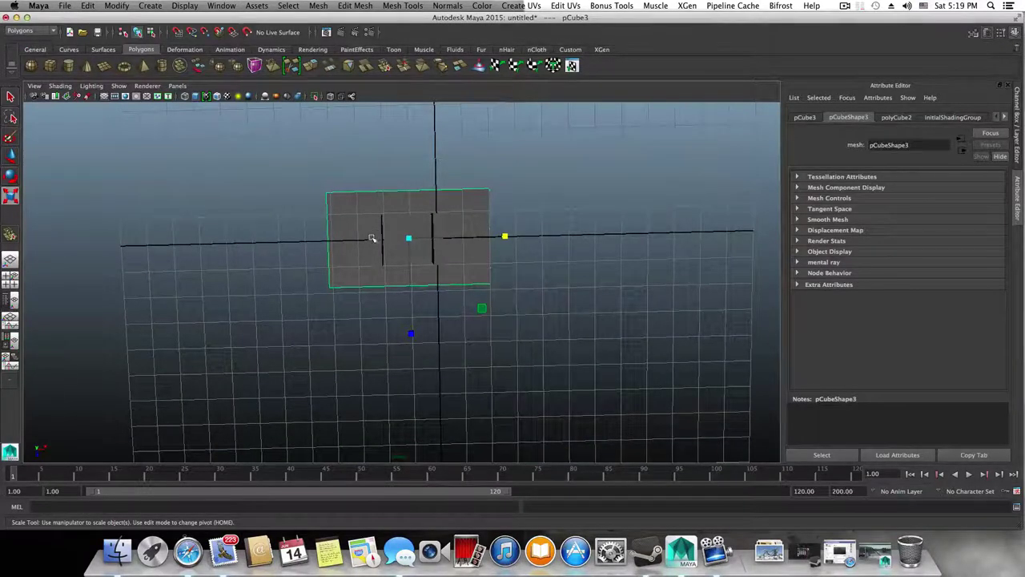
{"action": "left_click_drag", "start_coordinate": [372, 238], "coordinate": [400, 271], "text": "alt"}
Combine the two upright slabs into one polygon object.
{"action": "left_click", "coordinate": [446, 260]}
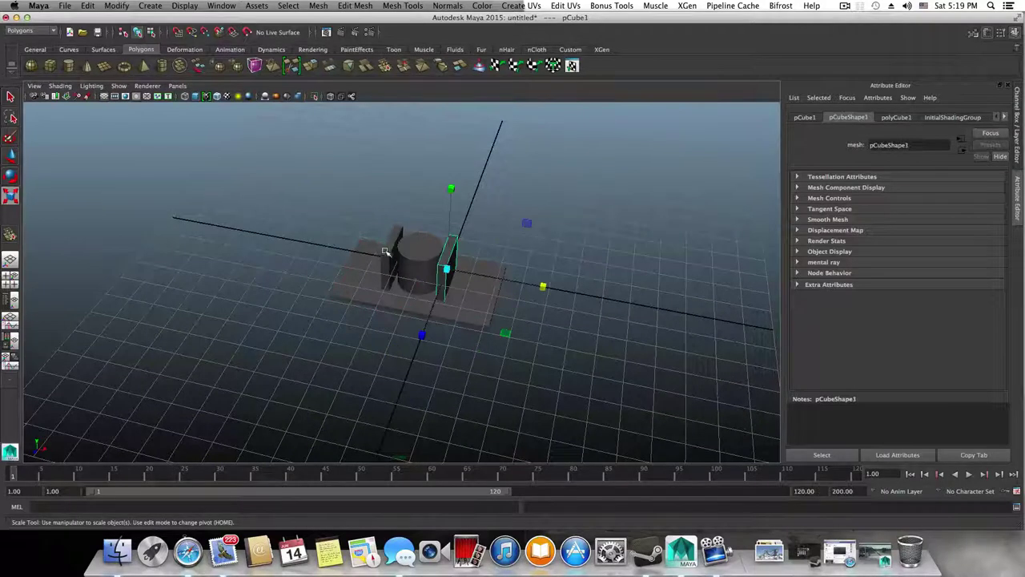
{"action": "left_click", "coordinate": [387, 254]}
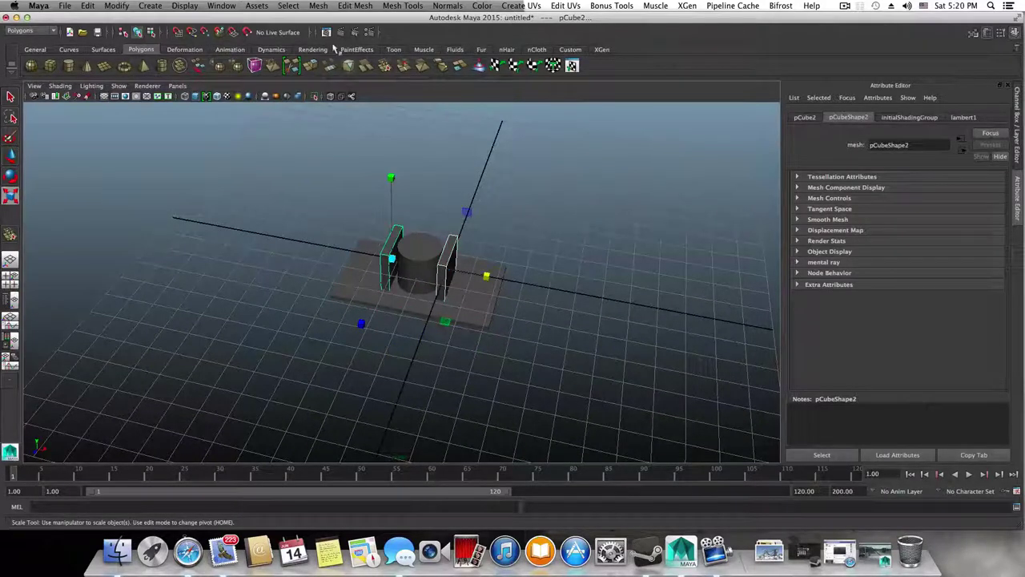
{"action": "left_click", "coordinate": [317, 5]}
{"action": "left_click", "coordinate": [341, 43]}
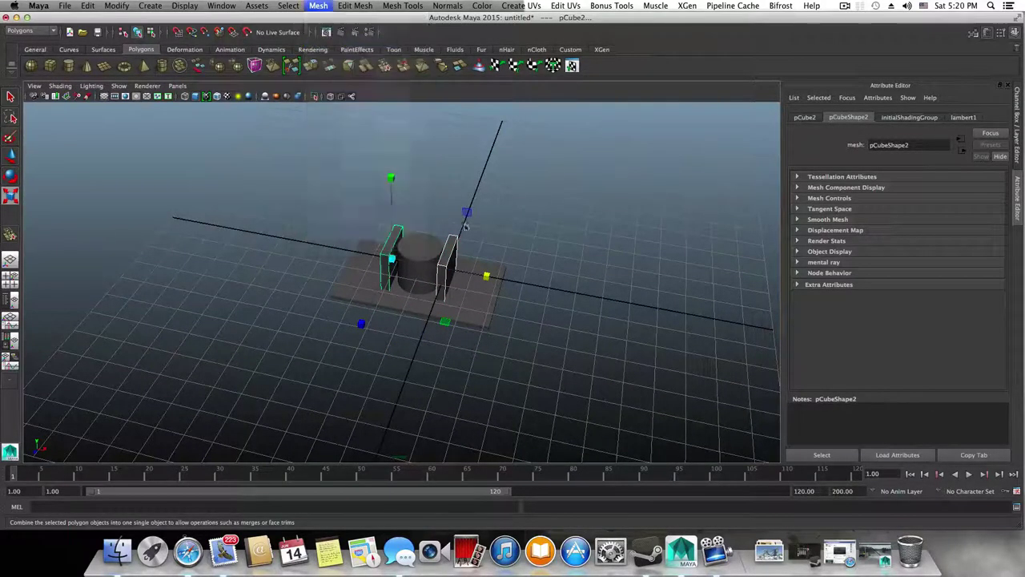
Rotate the combined slabs 45 degrees about the Y axis.
{"action": "key", "text": "e"}
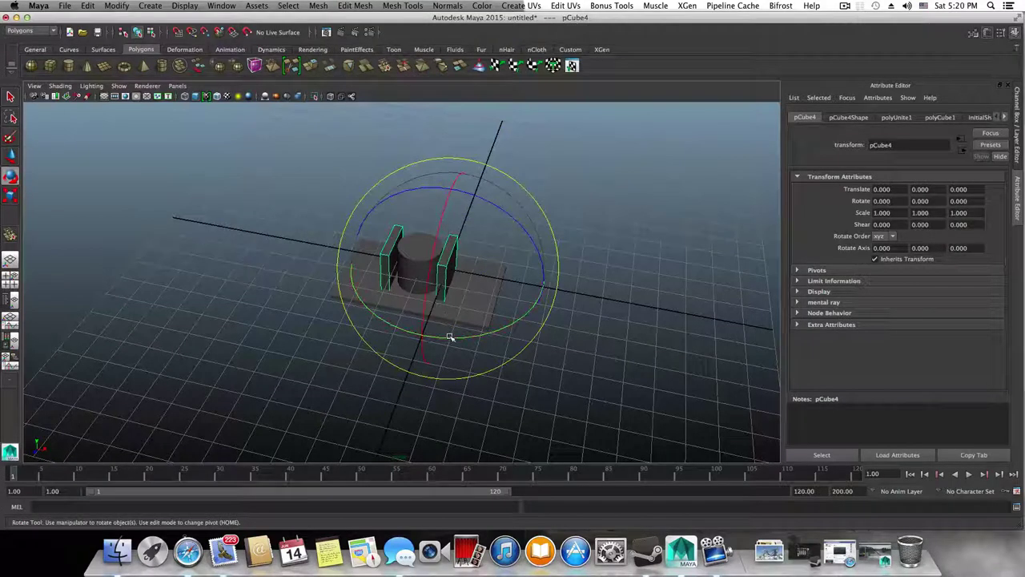
{"action": "left_click_drag", "start_coordinate": [450, 337], "coordinate": [470, 341]}
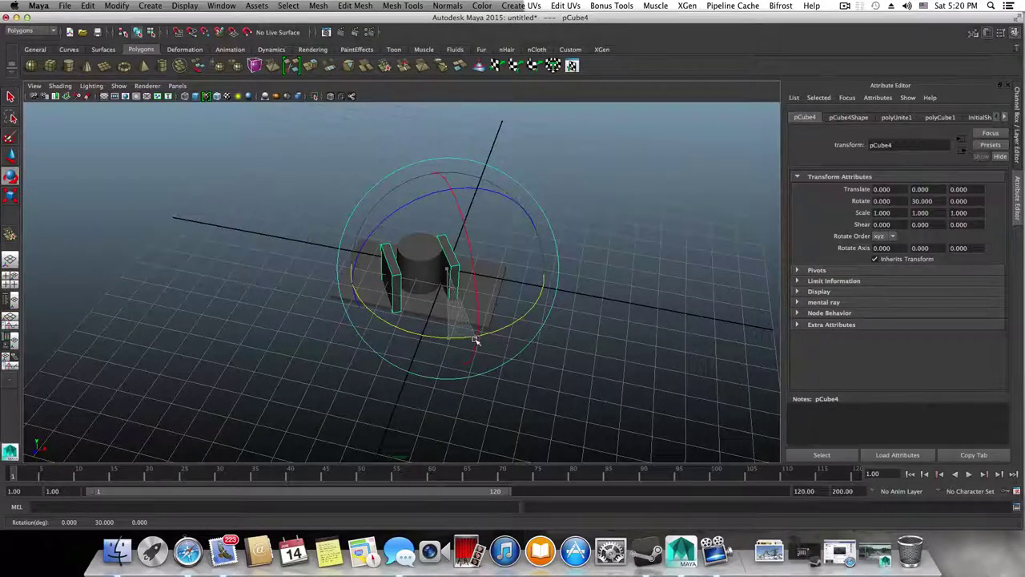
{"action": "left_click_drag", "start_coordinate": [474, 339], "coordinate": [473, 366], "text": "alt"}
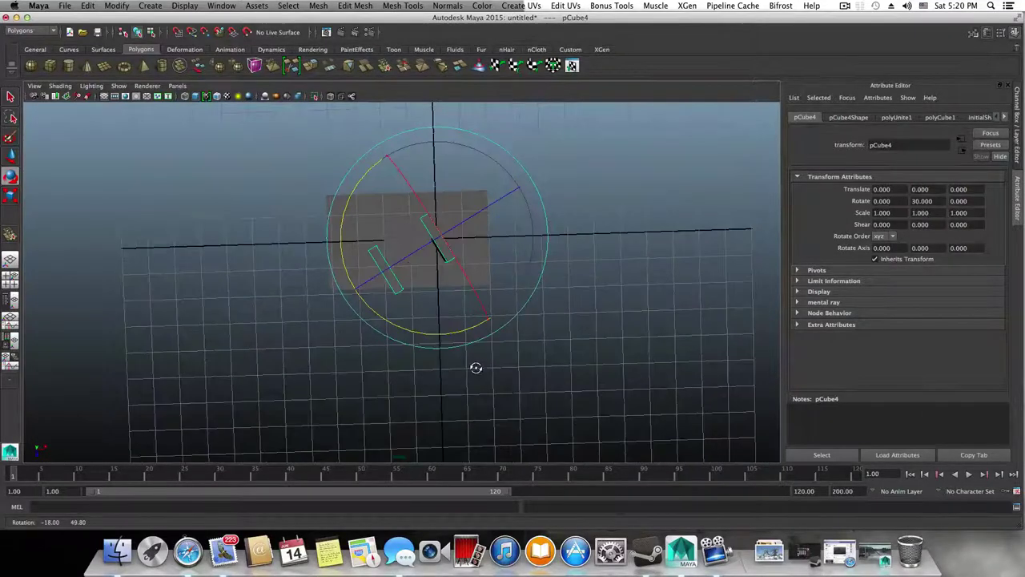
{"action": "left_click_drag", "start_coordinate": [452, 331], "coordinate": [460, 334]}
Move the rotated slabs to about X -0.218, Z -0.679 so they sit on either side of the cylinder.
{"action": "key", "text": "w"}
{"action": "left_click_drag", "start_coordinate": [508, 300], "coordinate": [490, 292]}
{"action": "left_click_drag", "start_coordinate": [490, 154], "coordinate": [497, 151]}
{"action": "mouse_move", "coordinate": [339, 275]}
{"action": "left_mouse_down", "text": "alt"}
{"action": "mouse_move", "coordinate": [352, 241]}
{"action": "mouse_move", "coordinate": [385, 208]}
{"action": "mouse_move", "coordinate": [301, 275]}
{"action": "mouse_move", "coordinate": [357, 265]}
{"action": "mouse_move", "coordinate": [331, 274]}
{"action": "mouse_move", "coordinate": [338, 260]}
{"action": "left_mouse_up", "text": "alt"}
{"action": "left_click_drag", "start_coordinate": [341, 258], "coordinate": [379, 267], "text": "alt"}
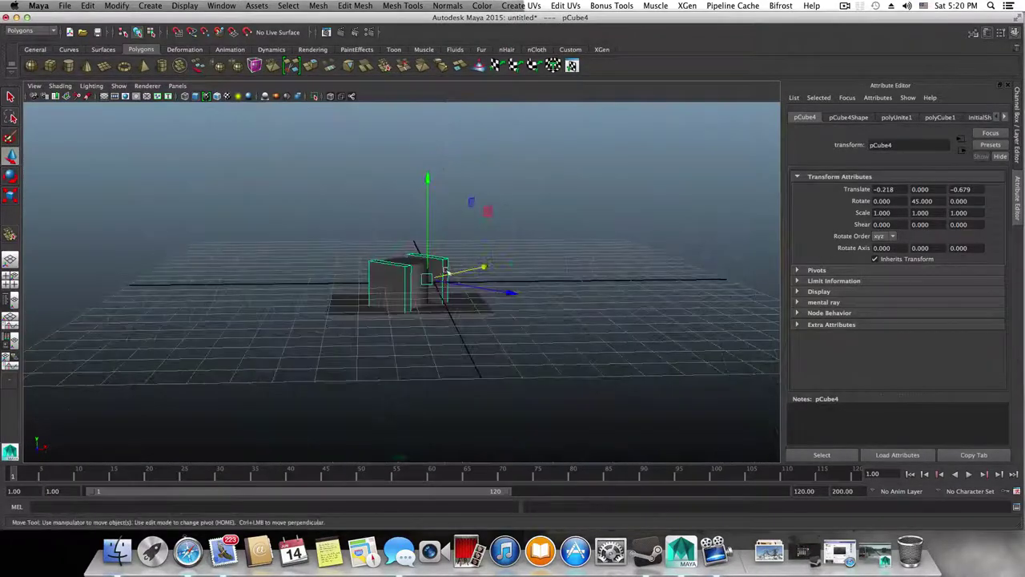
Delete all the practice shapes from the scene: the cylinder, the combined slabs and the flat plate.
{"action": "left_click", "coordinate": [470, 314]}
{"action": "left_click_drag", "start_coordinate": [463, 335], "coordinate": [467, 412], "text": "alt"}
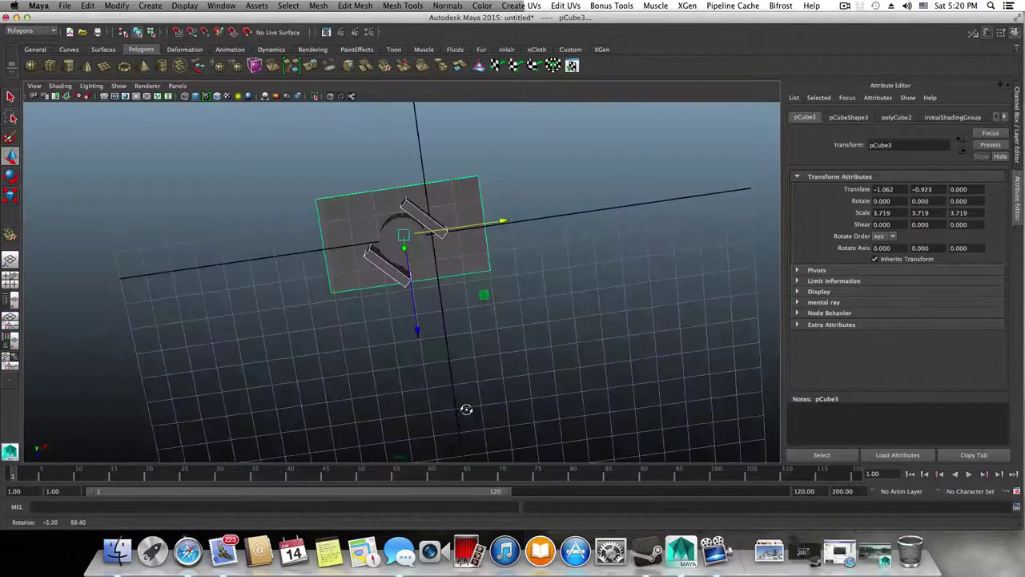
{"action": "mouse_move", "coordinate": [440, 256]}
{"action": "left_mouse_down", "text": "alt"}
{"action": "mouse_move", "coordinate": [435, 245]}
{"action": "mouse_move", "coordinate": [447, 248]}
{"action": "mouse_move", "coordinate": [469, 221]}
{"action": "mouse_move", "coordinate": [419, 171]}
{"action": "mouse_move", "coordinate": [328, 238]}
{"action": "mouse_move", "coordinate": [403, 219]}
{"action": "mouse_move", "coordinate": [440, 238]}
{"action": "mouse_move", "coordinate": [448, 213]}
{"action": "mouse_move", "coordinate": [439, 246]}
{"action": "mouse_move", "coordinate": [433, 232]}
{"action": "mouse_move", "coordinate": [437, 250]}
{"action": "mouse_move", "coordinate": [450, 245]}
{"action": "mouse_move", "coordinate": [496, 300]}
{"action": "mouse_move", "coordinate": [510, 286]}
{"action": "mouse_move", "coordinate": [486, 244]}
{"action": "mouse_move", "coordinate": [479, 268]}
{"action": "mouse_move", "coordinate": [442, 241]}
{"action": "mouse_move", "coordinate": [469, 229]}
{"action": "mouse_move", "coordinate": [465, 267]}
{"action": "mouse_move", "coordinate": [487, 270]}
{"action": "mouse_move", "coordinate": [457, 277]}
{"action": "mouse_move", "coordinate": [451, 213]}
{"action": "mouse_move", "coordinate": [451, 263]}
{"action": "left_mouse_up", "text": "alt"}
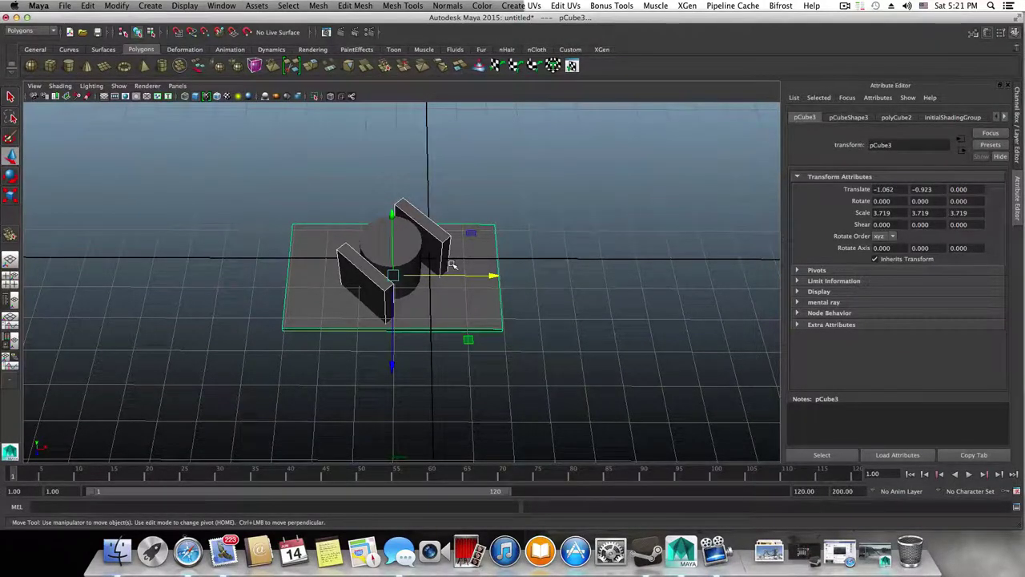
{"action": "left_click_drag", "start_coordinate": [214, 196], "coordinate": [658, 391]}
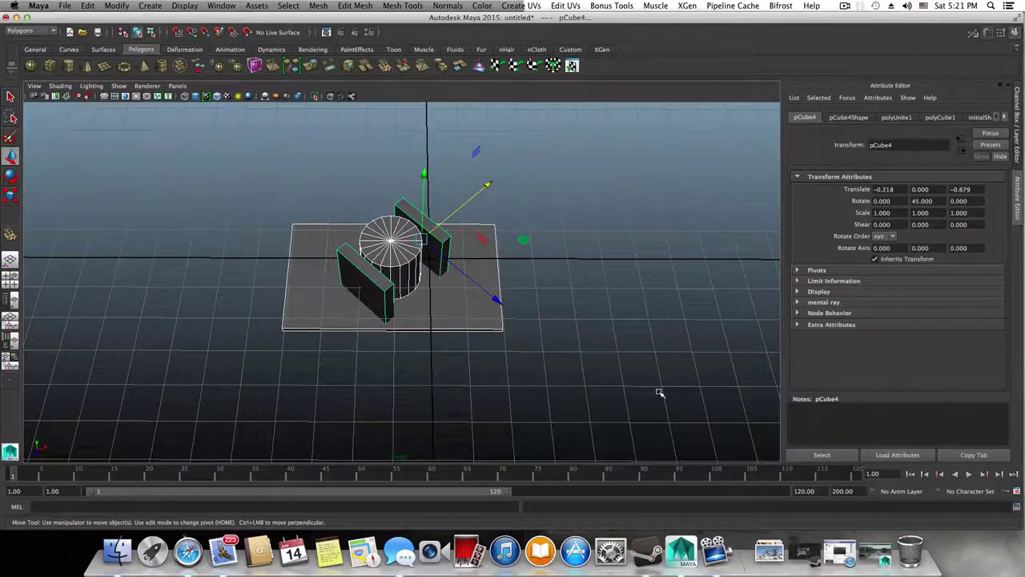
{"action": "key", "text": "Delete"}
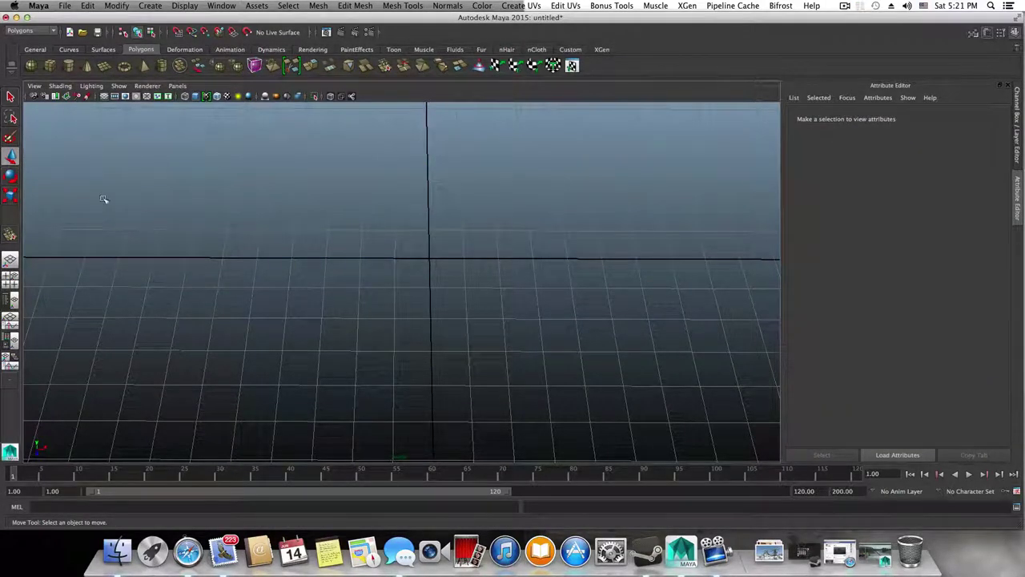
Create a polygon plane with 10 by 10 subdivisions at the origin and scale it uniformly to about 3.97.
{"action": "left_click", "coordinate": [104, 65]}
{"action": "scroll", "coordinate": [423, 350], "scroll_direction": "up", "scroll_amount": 4}
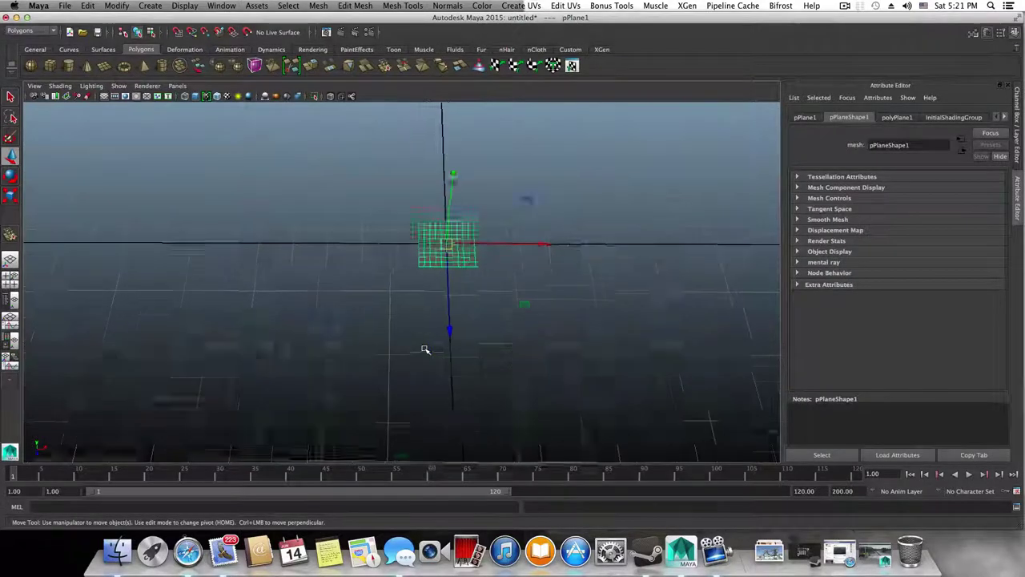
{"action": "left_click", "coordinate": [895, 117]}
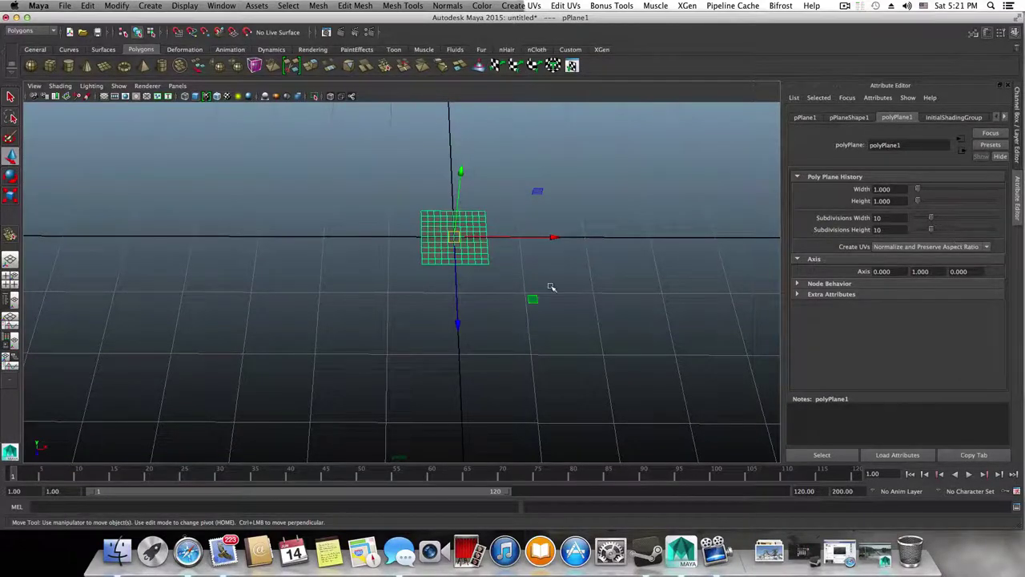
{"action": "key", "text": "r"}
{"action": "left_click_drag", "start_coordinate": [454, 238], "coordinate": [579, 282]}
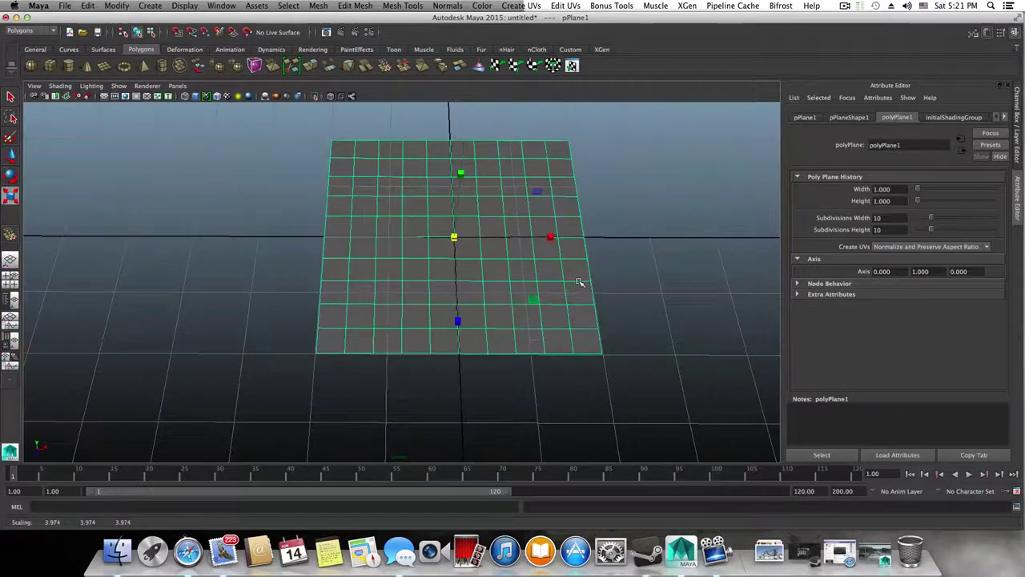
{"action": "middle_click_drag", "start_coordinate": [580, 282], "coordinate": [537, 300], "text": "alt"}
{"action": "right_click_drag", "start_coordinate": [423, 272], "coordinate": [502, 282], "text": "alt"}
{"action": "middle_click_drag", "start_coordinate": [502, 282], "coordinate": [476, 296], "text": "alt"}
{"action": "right_click_drag", "start_coordinate": [513, 285], "coordinate": [491, 279], "text": "alt"}
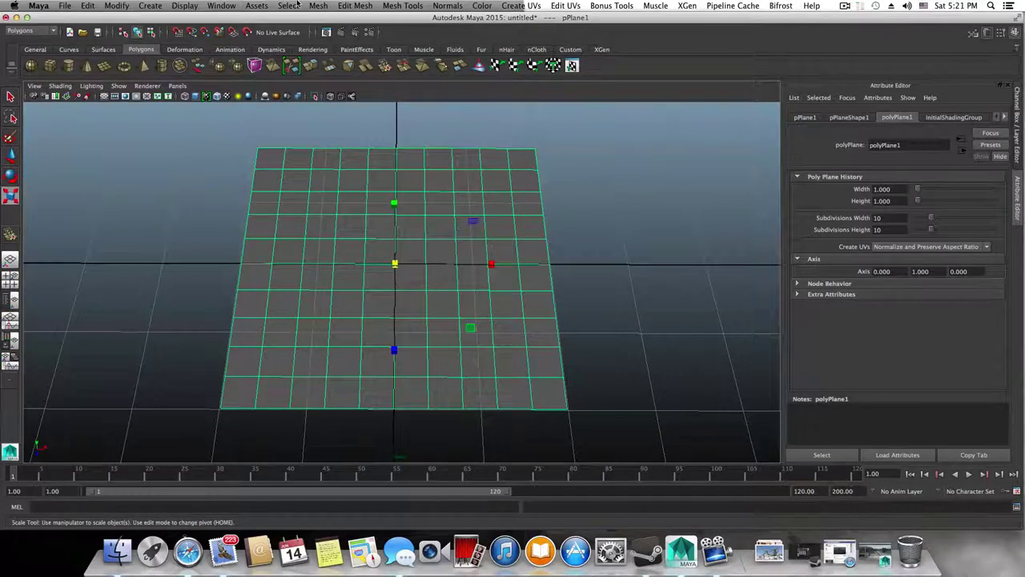
{"action": "left_click", "coordinate": [403, 6]}
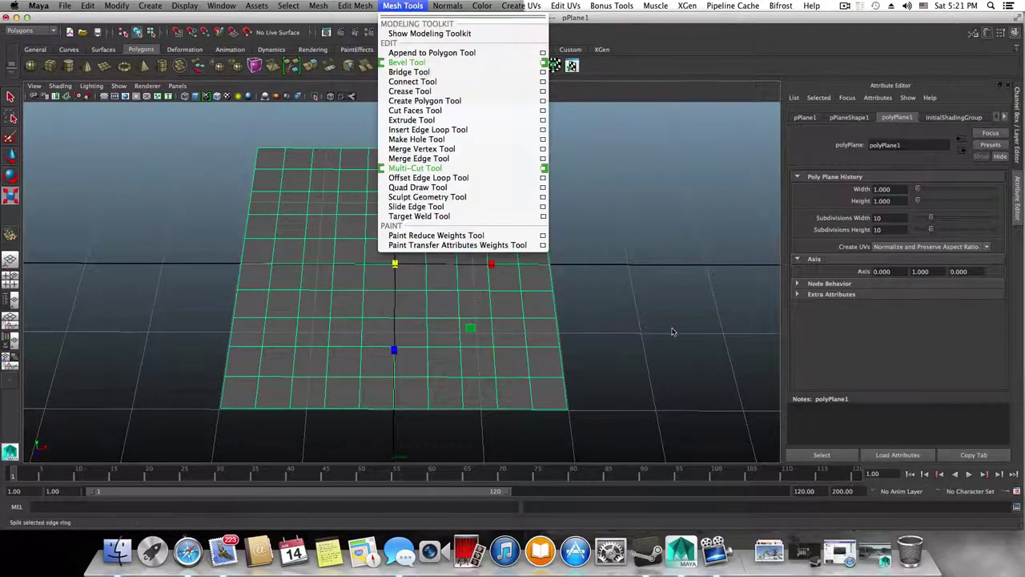
{"action": "left_click", "coordinate": [604, 298]}
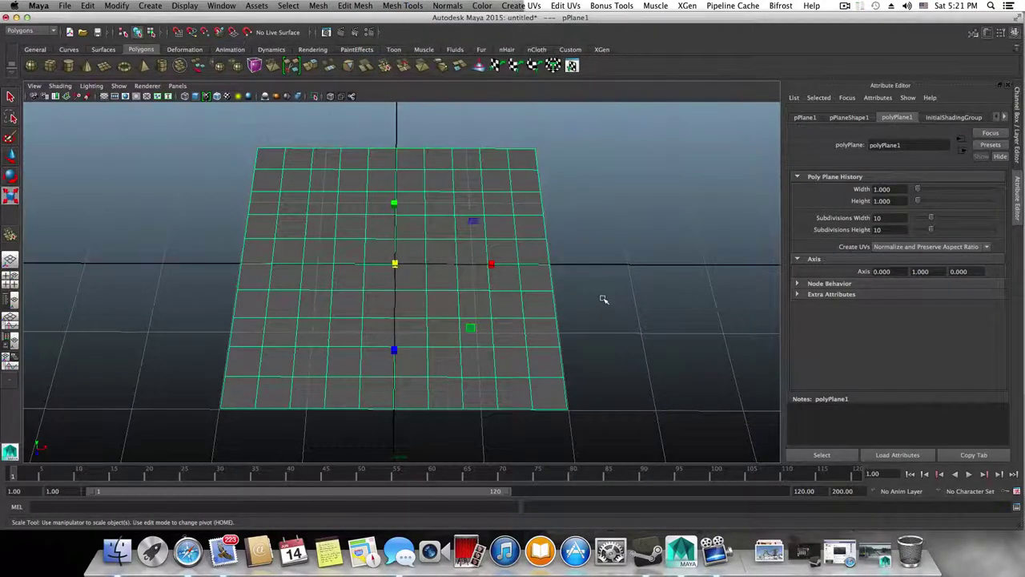
Extrude the whole plane slightly upward to give it a thin slab thickness.
{"action": "scroll", "coordinate": [597, 297], "scroll_direction": "down", "scroll_amount": 4}
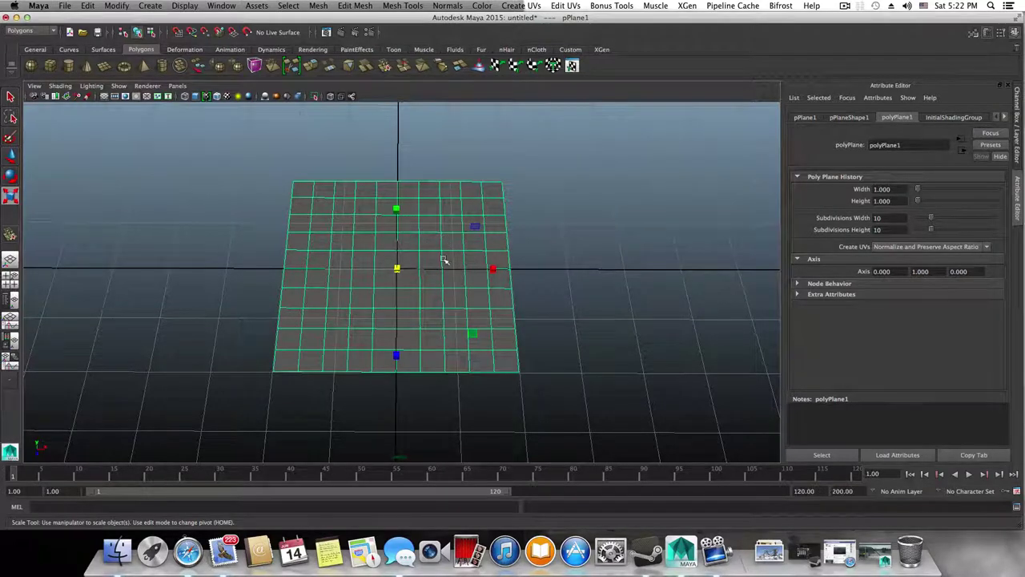
{"action": "left_click_drag", "start_coordinate": [462, 253], "coordinate": [457, 209], "text": "alt"}
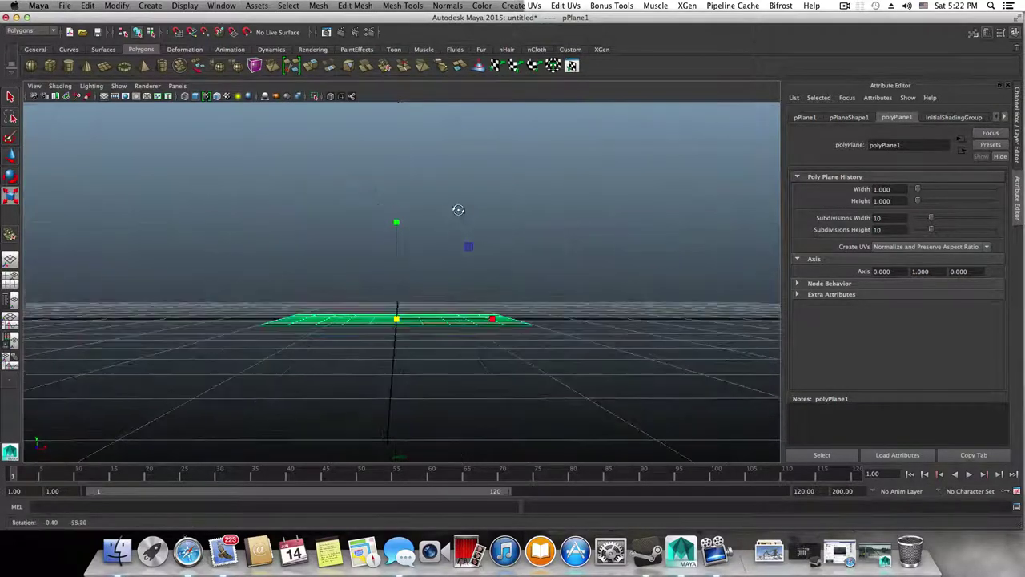
{"action": "left_click", "coordinate": [311, 66]}
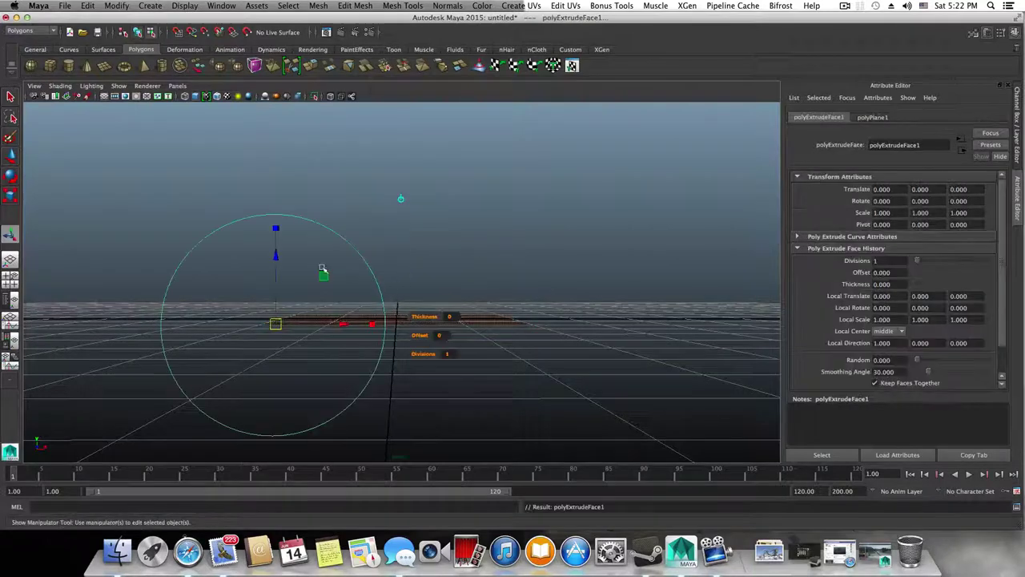
{"action": "left_click_drag", "start_coordinate": [276, 254], "coordinate": [277, 247]}
{"action": "left_click_drag", "start_coordinate": [442, 360], "coordinate": [424, 379], "text": "alt"}
{"action": "left_click", "coordinate": [448, 406]}
{"action": "left_click", "coordinate": [439, 343]}
Cut a closed diagonal rectangle, three grid cells long and one wide, into the slab's upper face with the Multi-Cut Tool.
{"action": "scroll", "coordinate": [560, 405], "scroll_direction": "up", "scroll_amount": 5}
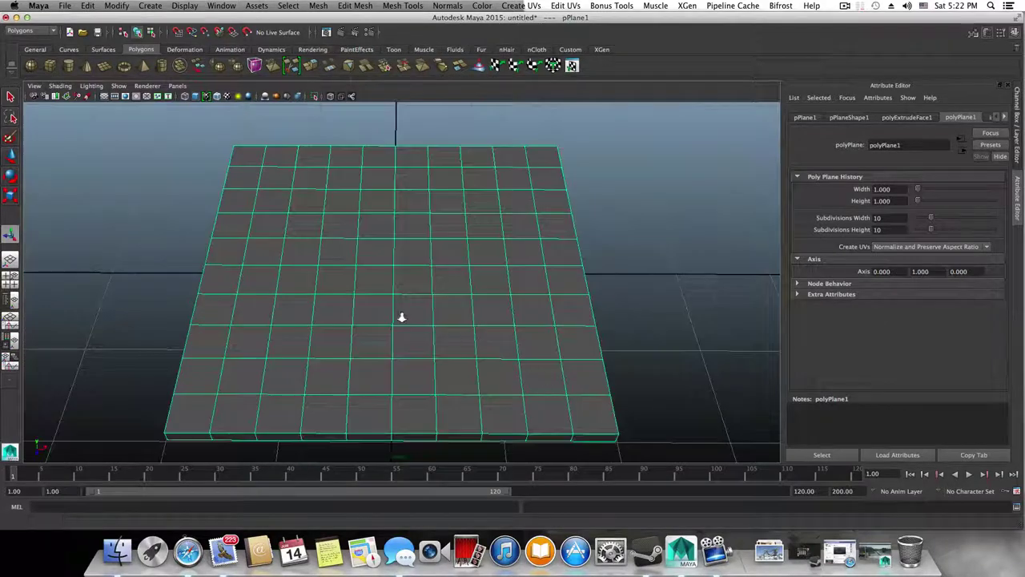
{"action": "scroll", "coordinate": [442, 366], "scroll_direction": "up", "scroll_amount": 5}
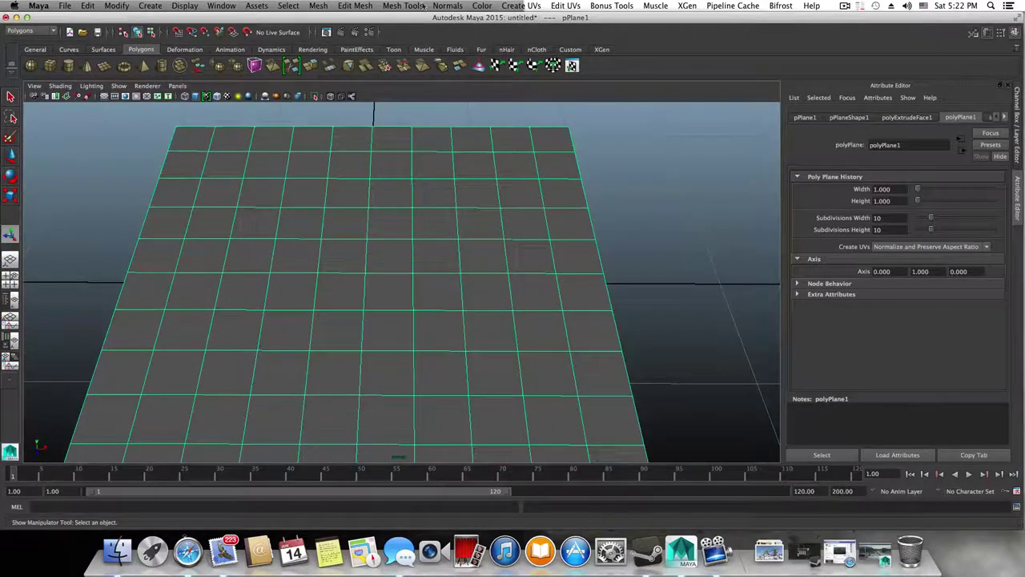
{"action": "left_click", "coordinate": [422, 6]}
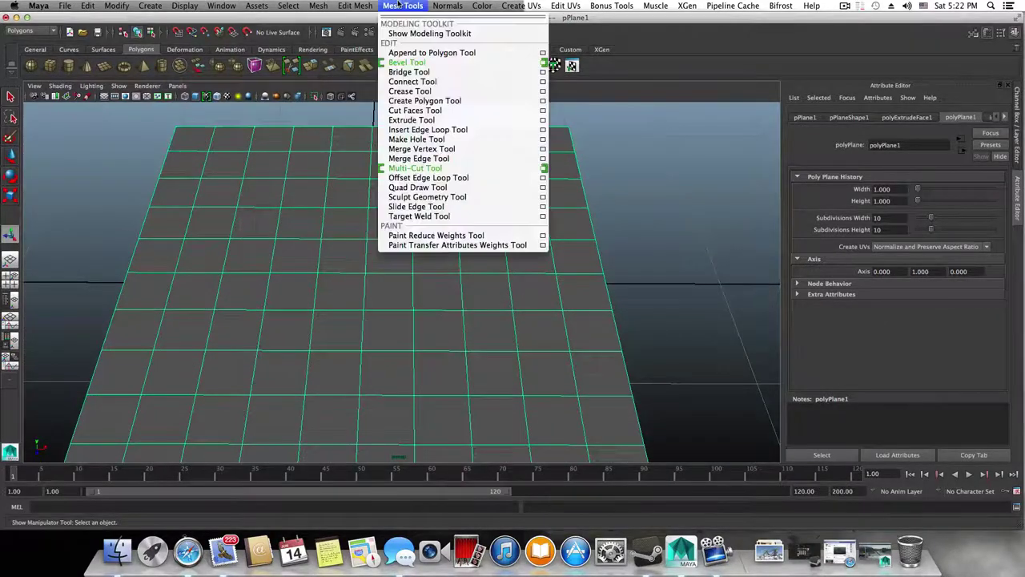
{"action": "left_click", "coordinate": [415, 168]}
{"action": "left_click_drag", "start_coordinate": [490, 222], "coordinate": [418, 311], "text": "alt"}
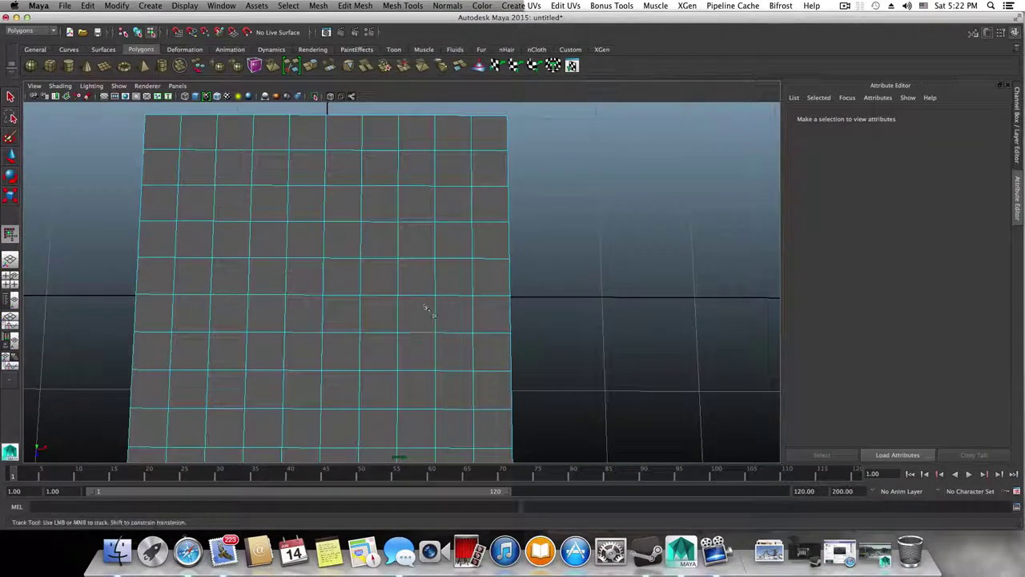
{"action": "middle_click_drag", "start_coordinate": [425, 309], "coordinate": [445, 293], "text": "alt"}
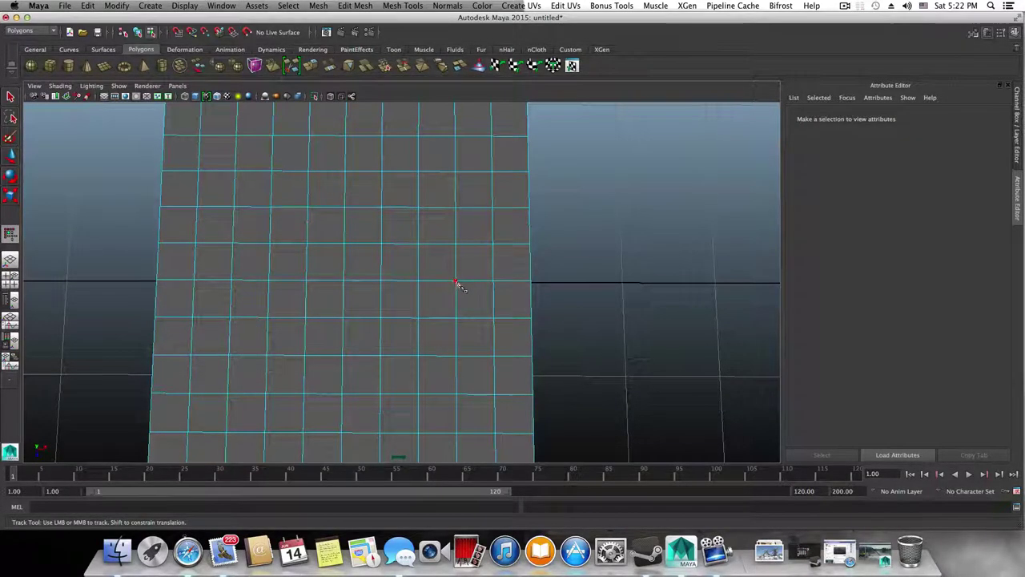
{"action": "left_click", "coordinate": [457, 282]}
{"action": "left_click", "coordinate": [345, 172]}
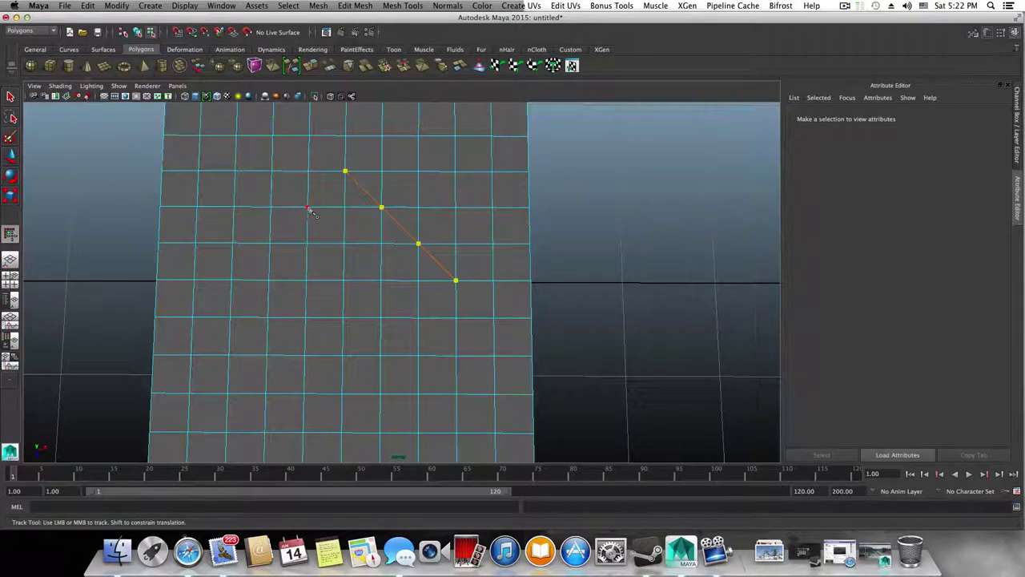
{"action": "left_click", "coordinate": [309, 207]}
{"action": "left_click", "coordinate": [418, 318]}
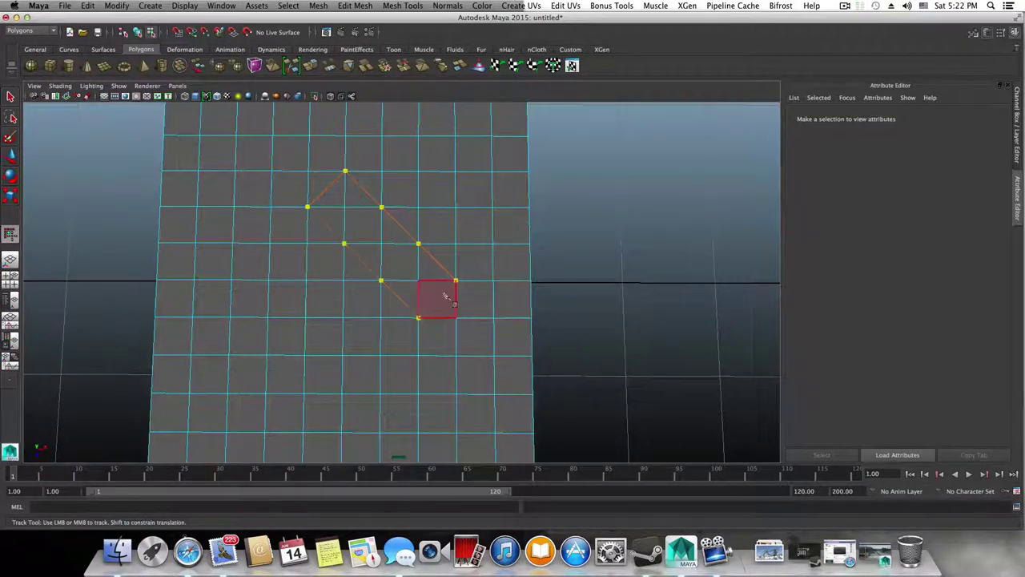
{"action": "left_click", "coordinate": [455, 280]}
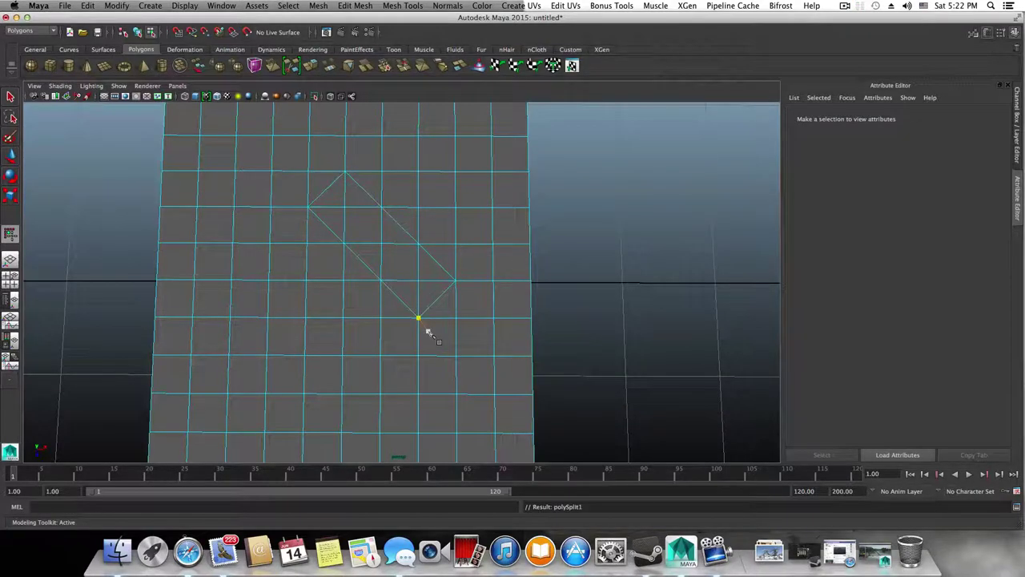
Delete the grid edges inside the diagonal rectangle so that it becomes one clean face.
{"action": "key", "text": "q"}
{"action": "right_click", "coordinate": [414, 242]}
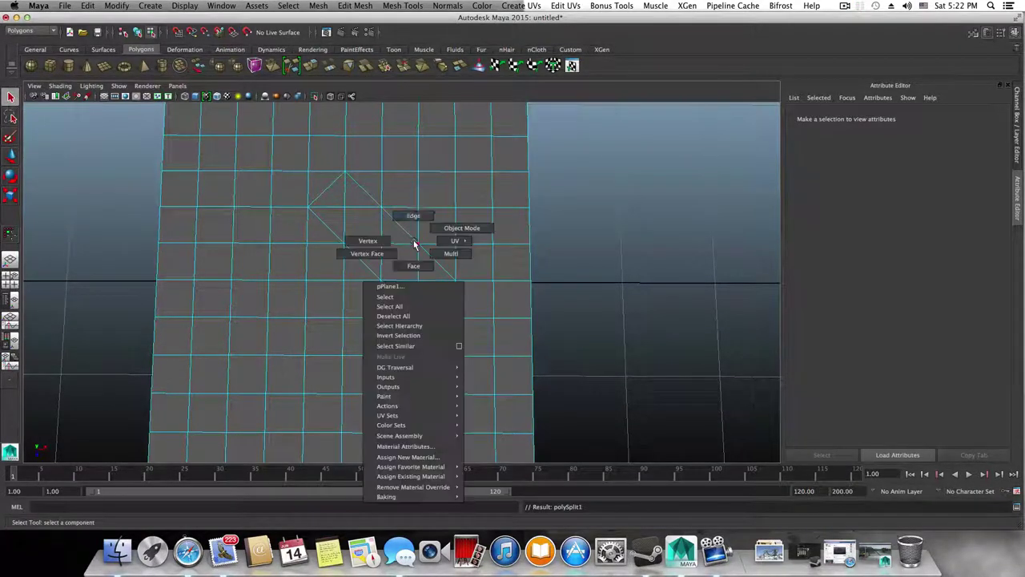
{"action": "right_click_drag", "start_coordinate": [414, 242], "coordinate": [416, 221]}
{"action": "left_click", "coordinate": [410, 245]}
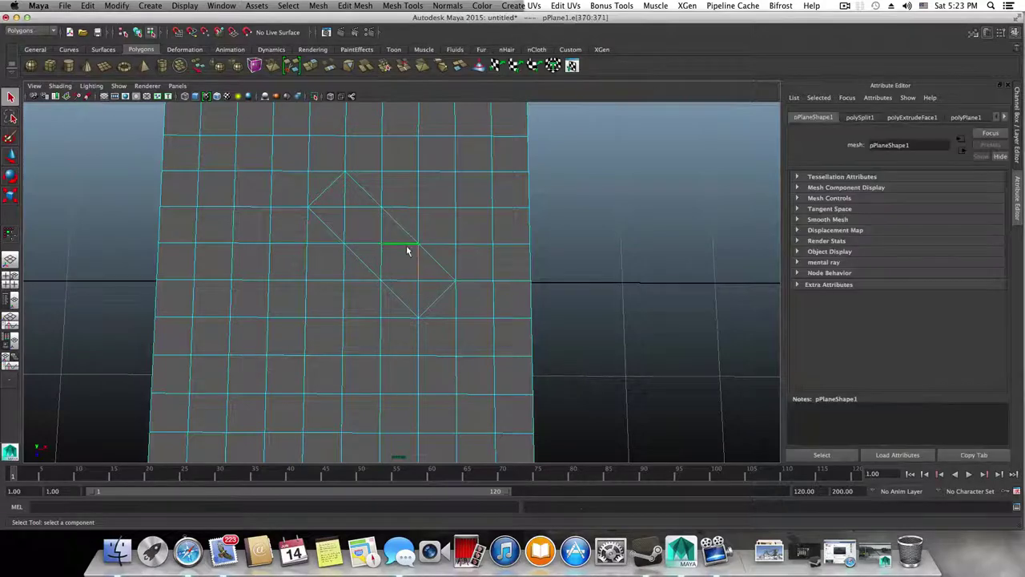
{"action": "left_click", "coordinate": [385, 252]}
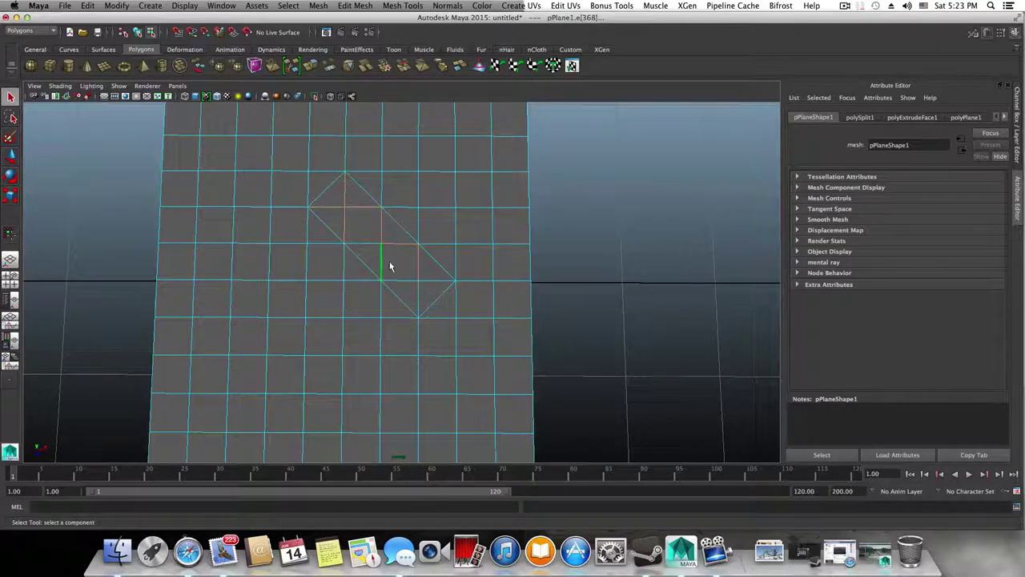
{"action": "left_click", "coordinate": [369, 245], "text": "shift"}
{"action": "left_click", "coordinate": [412, 278], "text": "shift"}
{"action": "left_click", "coordinate": [419, 287], "text": "shift"}
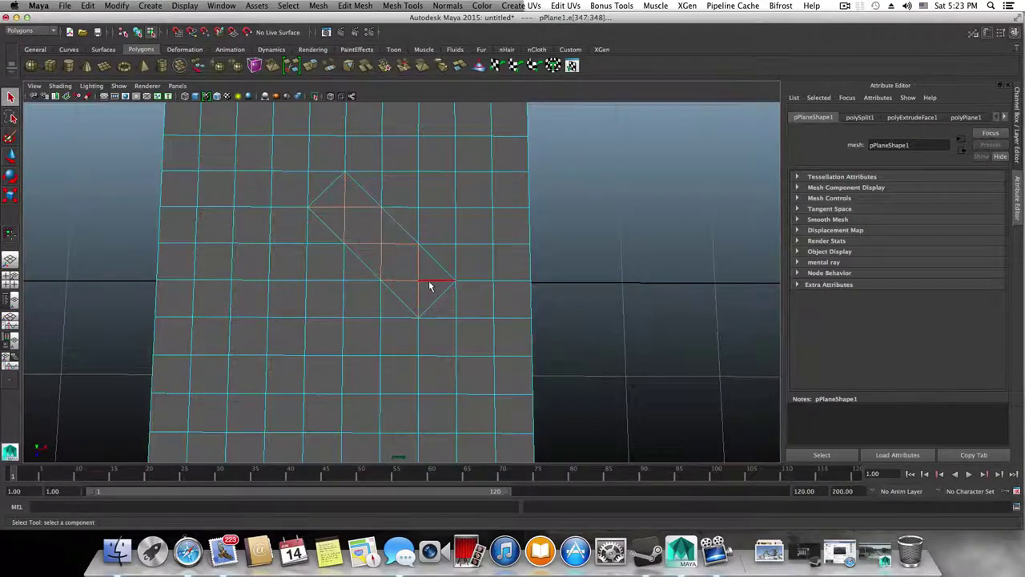
{"action": "right_click_drag", "start_coordinate": [435, 273], "coordinate": [391, 283], "text": "shift"}
{"action": "key", "text": "r"}
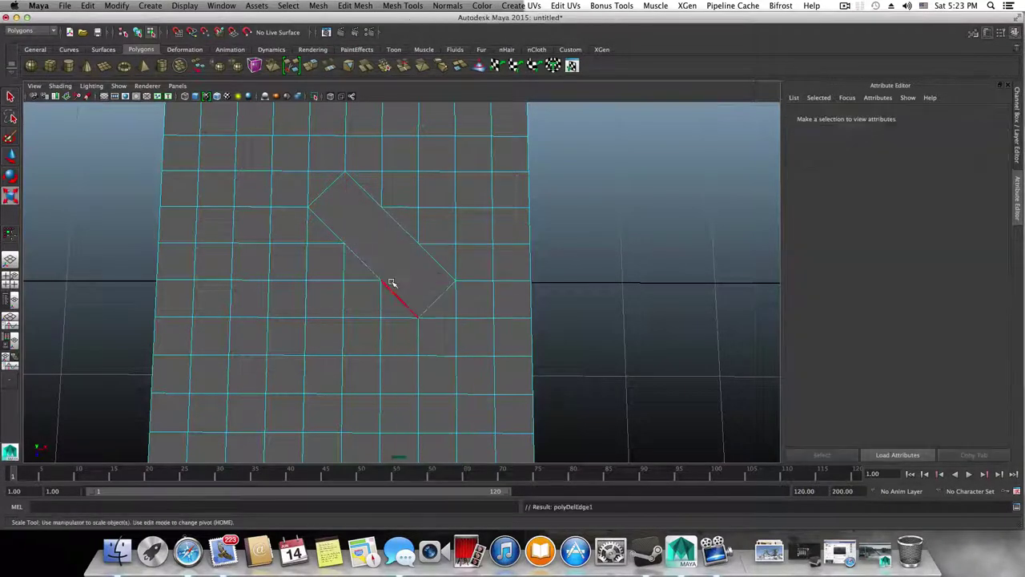
Delete the grid edges bordering both long sides of the diagonal rectangle, clearing a triangular area on each side.
{"action": "scroll", "coordinate": [392, 282], "scroll_direction": "down", "scroll_amount": 5}
{"action": "middle_click_drag", "start_coordinate": [392, 283], "coordinate": [414, 255], "text": "alt"}
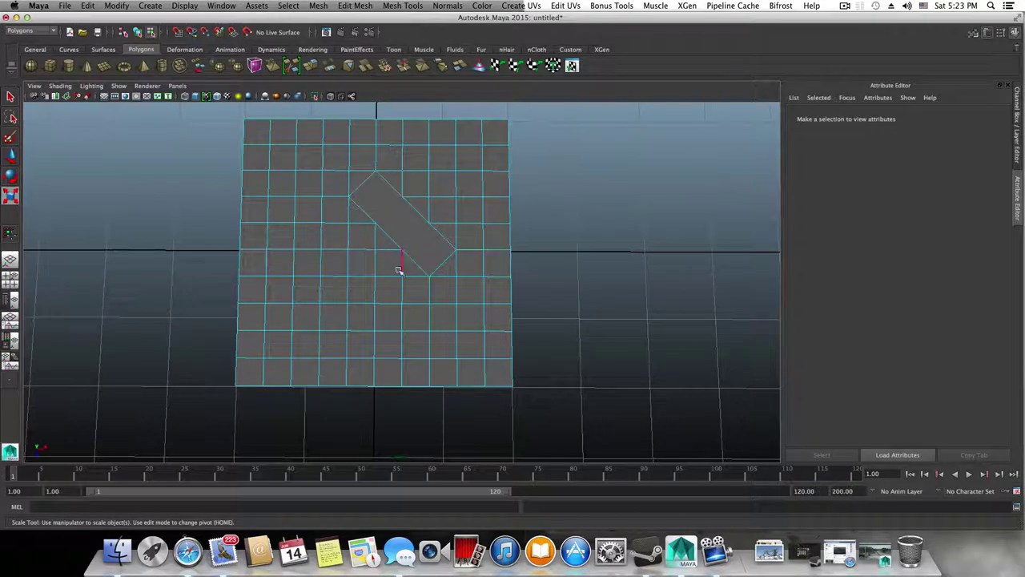
{"action": "left_click_drag", "start_coordinate": [394, 275], "coordinate": [385, 262], "text": "alt"}
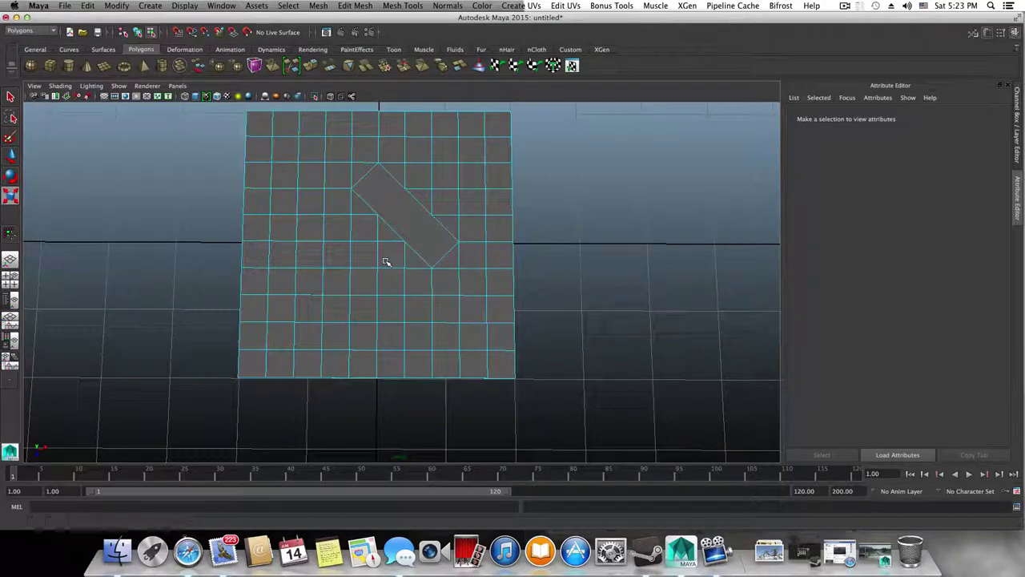
{"action": "middle_click_drag", "start_coordinate": [392, 244], "coordinate": [421, 242], "text": "alt"}
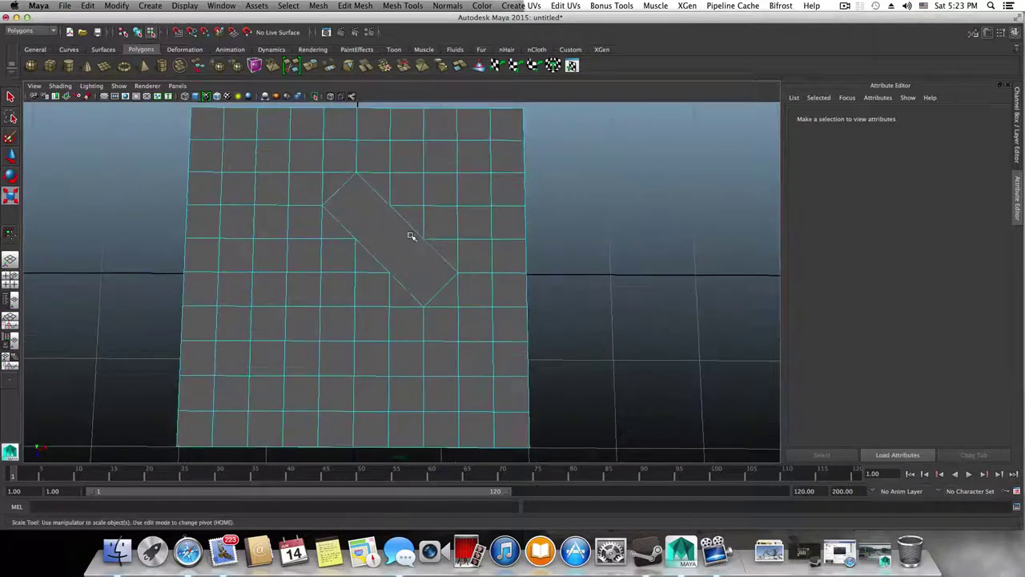
{"action": "right_click_drag", "start_coordinate": [412, 236], "coordinate": [457, 249], "text": "alt"}
{"action": "middle_click_drag", "start_coordinate": [458, 249], "coordinate": [460, 284], "text": "alt"}
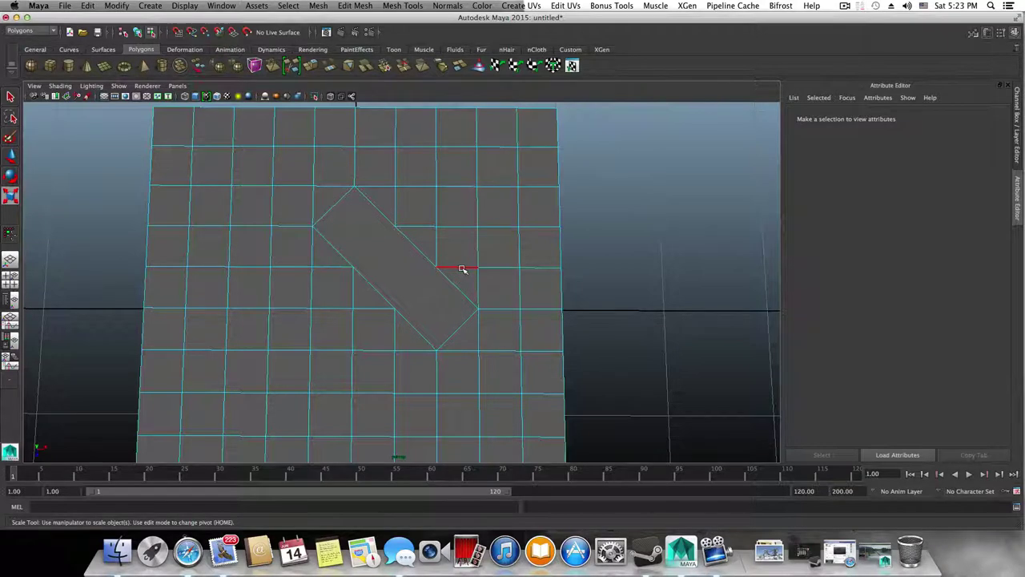
{"action": "left_click", "coordinate": [461, 268]}
{"action": "left_click", "coordinate": [434, 240], "text": "shift"}
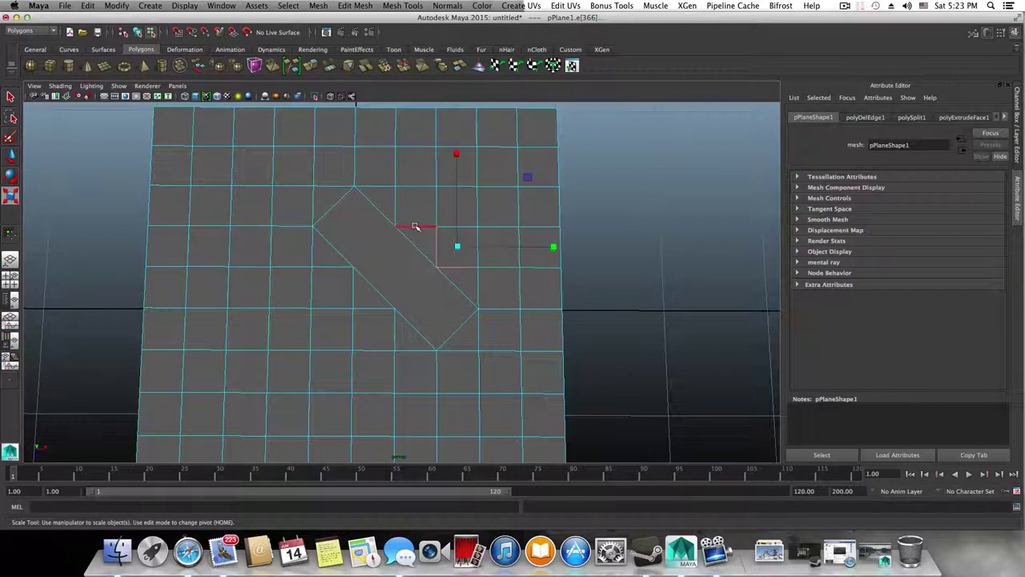
{"action": "left_click", "coordinate": [415, 227], "text": "shift"}
{"action": "left_click", "coordinate": [395, 210], "text": "shift"}
{"action": "left_click", "coordinate": [336, 264], "text": "shift"}
{"action": "left_click", "coordinate": [355, 283], "text": "shift"}
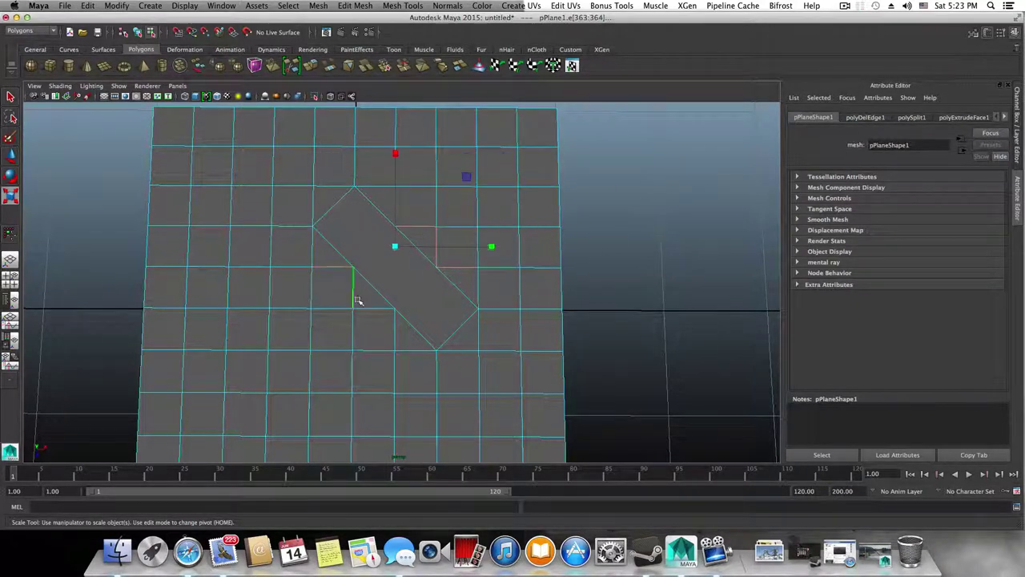
{"action": "left_click", "coordinate": [385, 309], "text": "shift"}
{"action": "left_click", "coordinate": [392, 319], "text": "shift"}
{"action": "left_click", "coordinate": [353, 318], "text": "shift"}
{"action": "left_click", "coordinate": [347, 308], "text": "shift"}
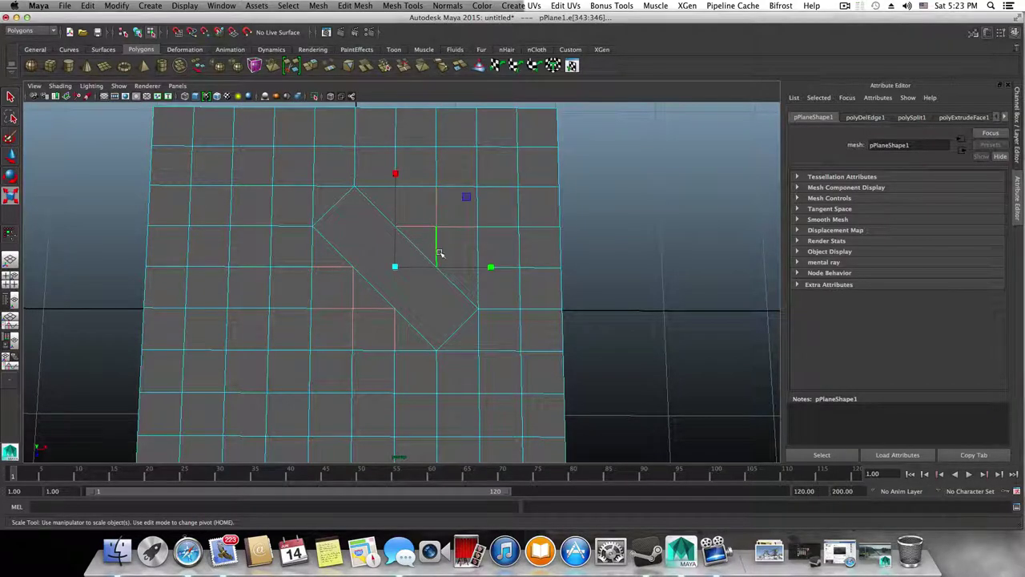
{"action": "right_click_drag", "start_coordinate": [440, 242], "coordinate": [392, 256], "text": "shift"}
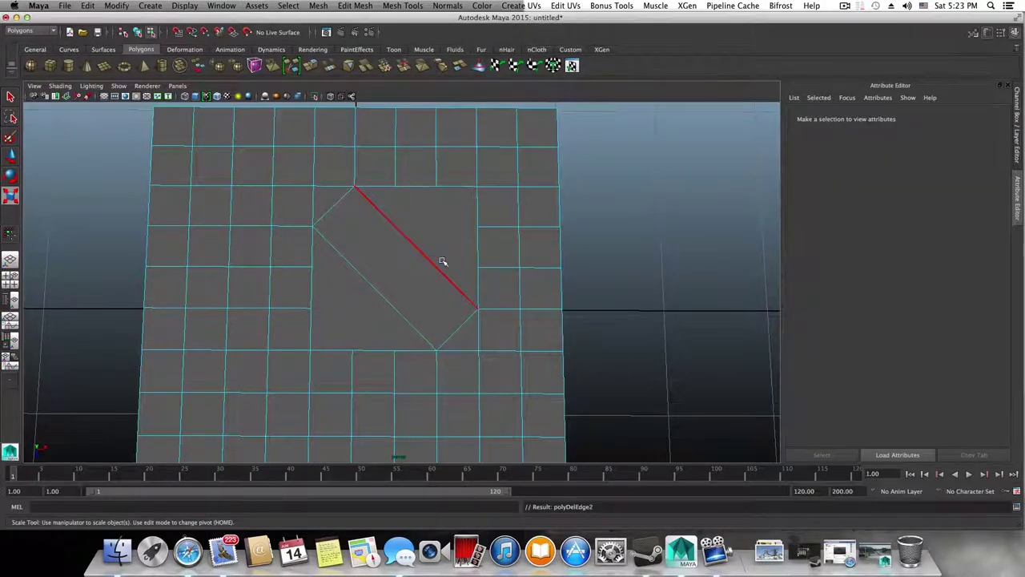
{"action": "middle_click_drag", "start_coordinate": [442, 261], "coordinate": [450, 248], "text": "alt"}
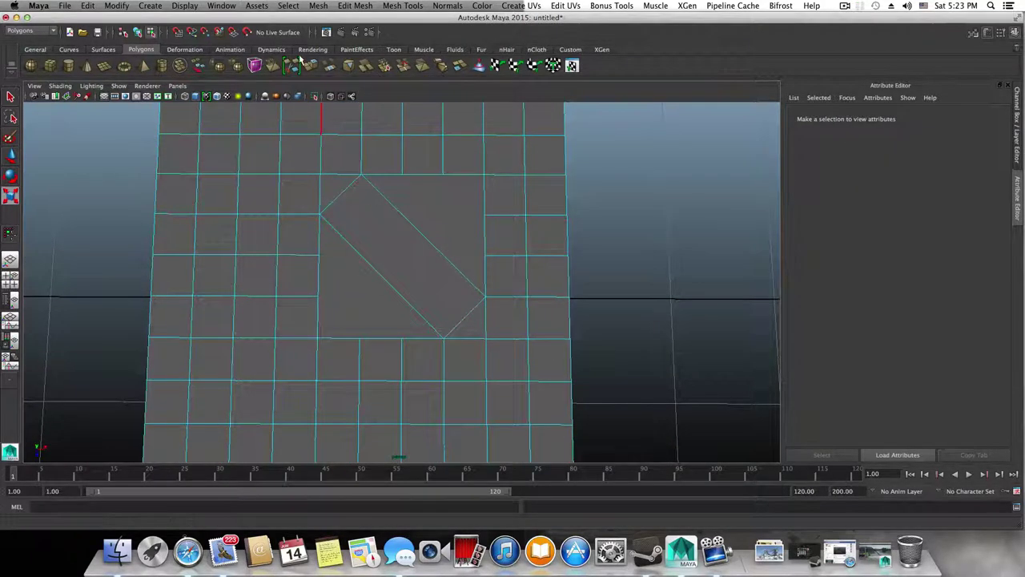
Cut two diagonal edges parallel to the rectangle across the cleared triangle beside one long side with the Multi-Cut Tool, joining existing grid vertices.
{"action": "left_click", "coordinate": [365, 5]}
{"action": "mouse_move", "coordinate": [402, 6]}
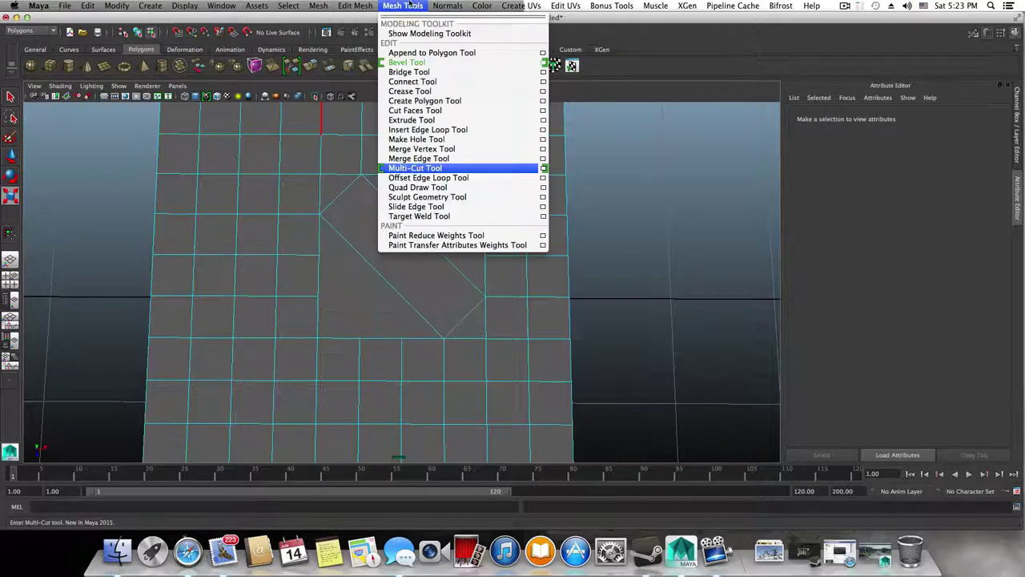
{"action": "left_click", "coordinate": [422, 170]}
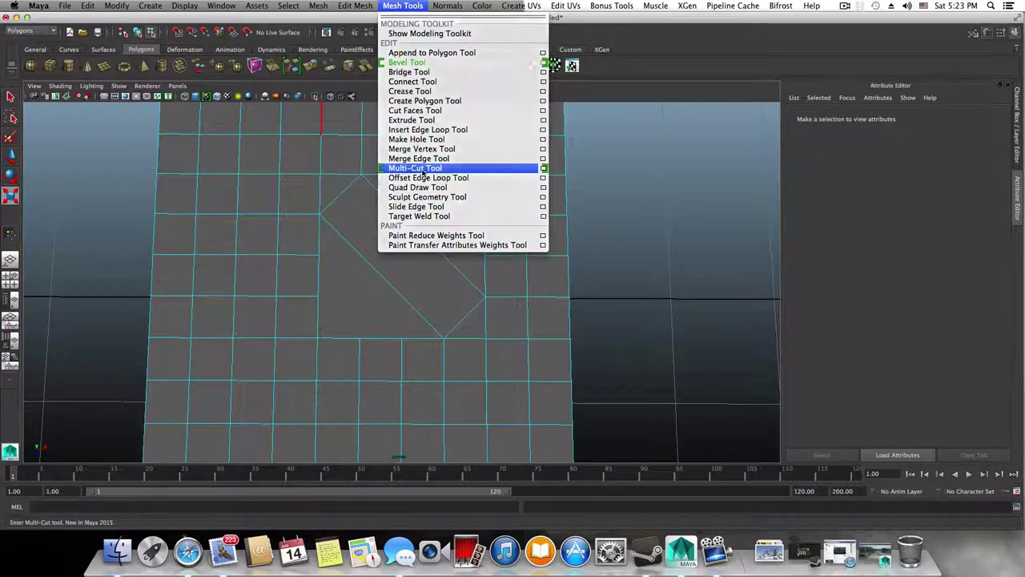
{"action": "left_click", "coordinate": [485, 256]}
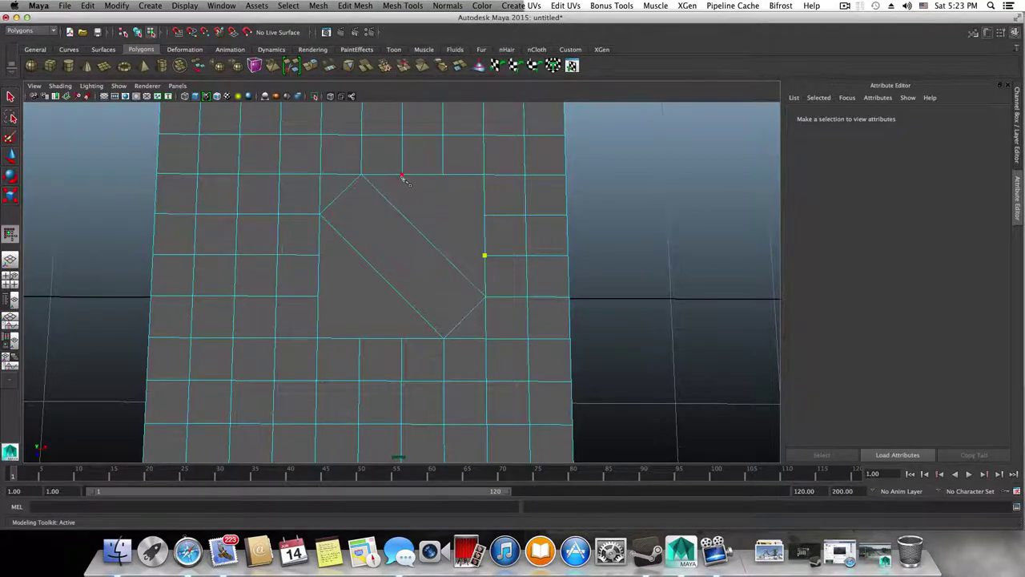
{"action": "left_click", "coordinate": [402, 175]}
{"action": "key", "text": "Return"}
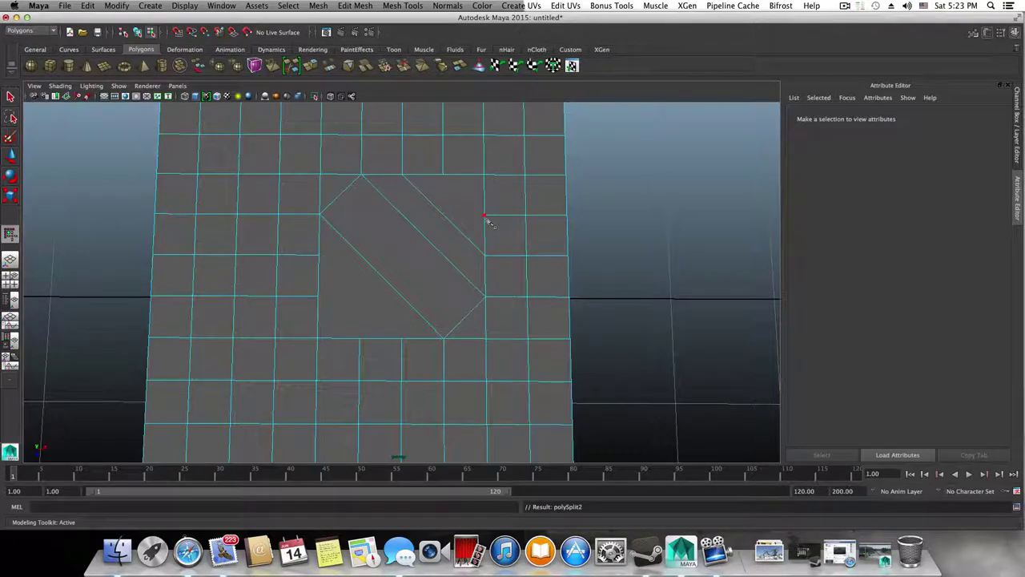
{"action": "left_click", "coordinate": [485, 214]}
{"action": "left_click", "coordinate": [444, 174]}
{"action": "key", "text": "Return"}
Cut two matching diagonal edges across the cleared triangle on the rectangle's opposite long side.
{"action": "middle_click_drag", "start_coordinate": [458, 332], "coordinate": [490, 314], "text": "alt"}
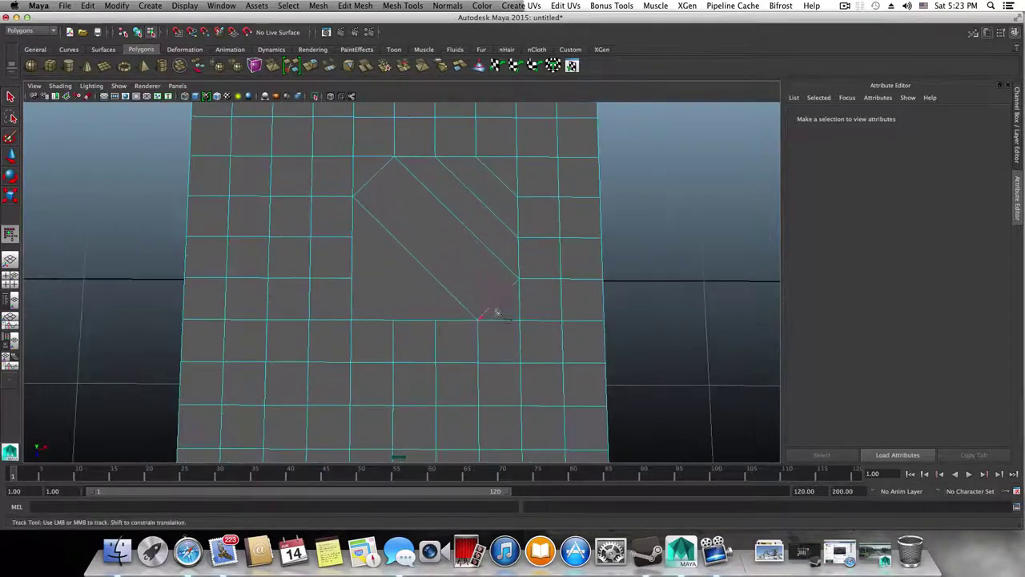
{"action": "left_click", "coordinate": [436, 321]}
{"action": "left_click", "coordinate": [353, 238]}
{"action": "key", "text": "Return"}
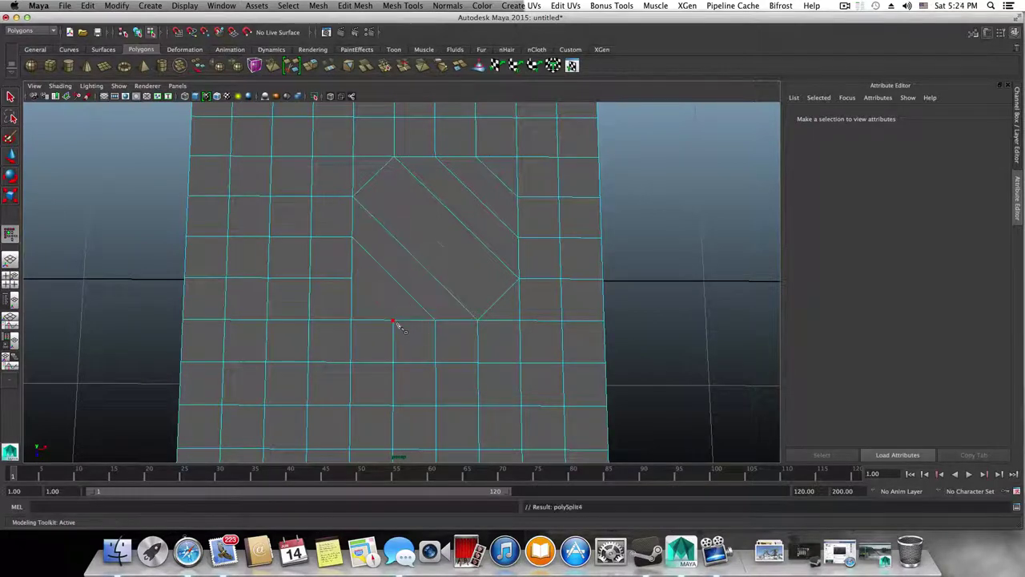
{"action": "left_click", "coordinate": [352, 277]}
{"action": "key", "text": "Return"}
Insert an edge loop across the middle of the diagonal rectangle and the strips beside it.
{"action": "key", "text": "q"}
{"action": "mouse_move", "coordinate": [452, 248]}
{"action": "right_mouse_down"}
{"action": "mouse_move", "coordinate": [460, 223]}
{"action": "mouse_move", "coordinate": [456, 255]}
{"action": "right_mouse_up"}
{"action": "left_click", "coordinate": [458, 224]}
{"action": "left_click", "coordinate": [429, 246]}
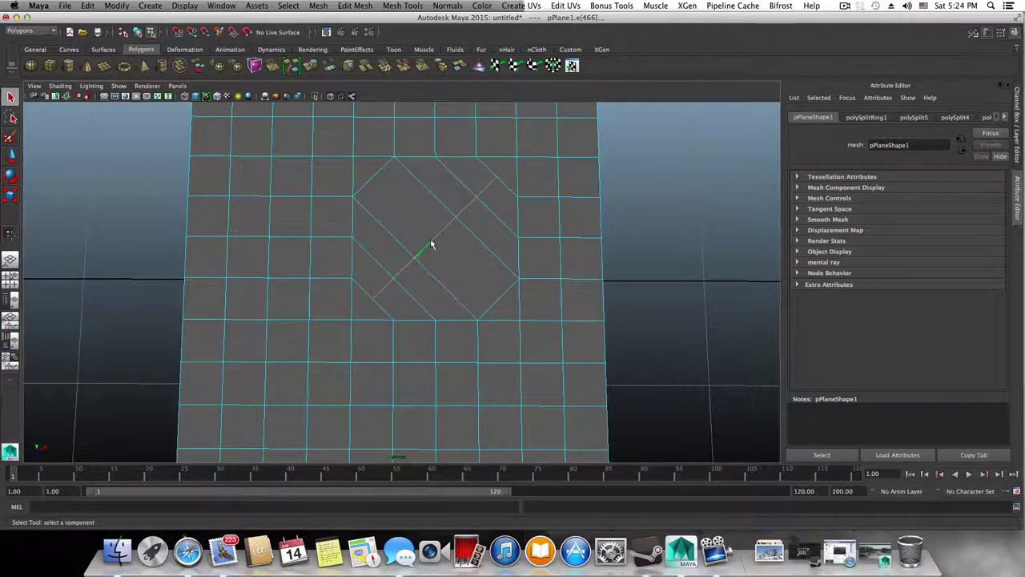
{"action": "left_click", "coordinate": [381, 294]}
Extrude the two faces of the diagonal rectangle together and scale them to a local scale of 0.933 as a slight inset.
{"action": "left_click_drag", "start_coordinate": [380, 296], "coordinate": [548, 307], "text": "alt"}
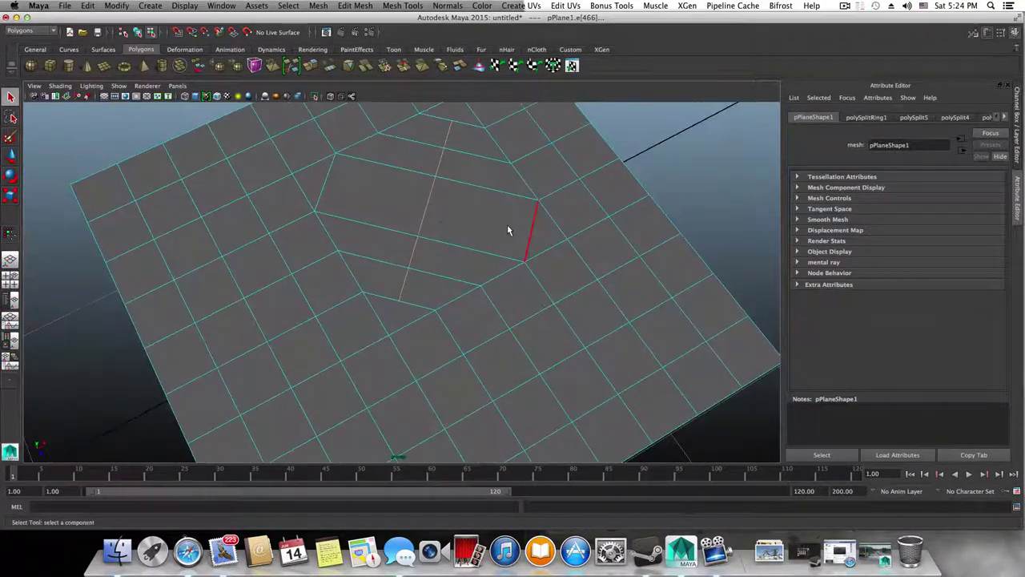
{"action": "right_click_drag", "start_coordinate": [508, 227], "coordinate": [507, 251]}
{"action": "left_click", "coordinate": [508, 244]}
{"action": "left_click", "coordinate": [395, 199], "text": "shift"}
{"action": "left_click_drag", "start_coordinate": [395, 199], "coordinate": [489, 270], "text": "alt"}
{"action": "left_click", "coordinate": [312, 65]}
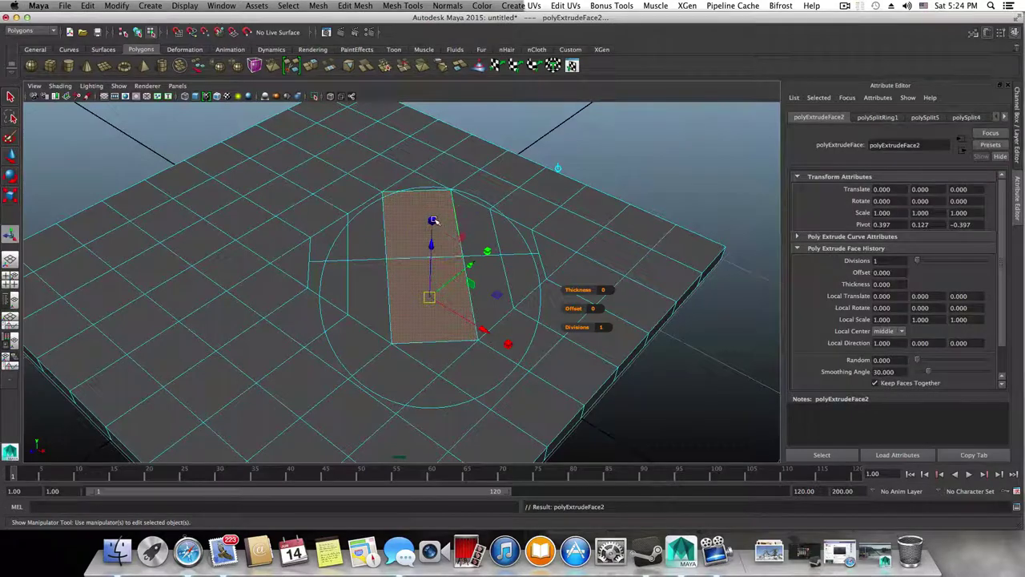
{"action": "left_click", "coordinate": [430, 297]}
{"action": "left_click_drag", "start_coordinate": [430, 297], "coordinate": [477, 325]}
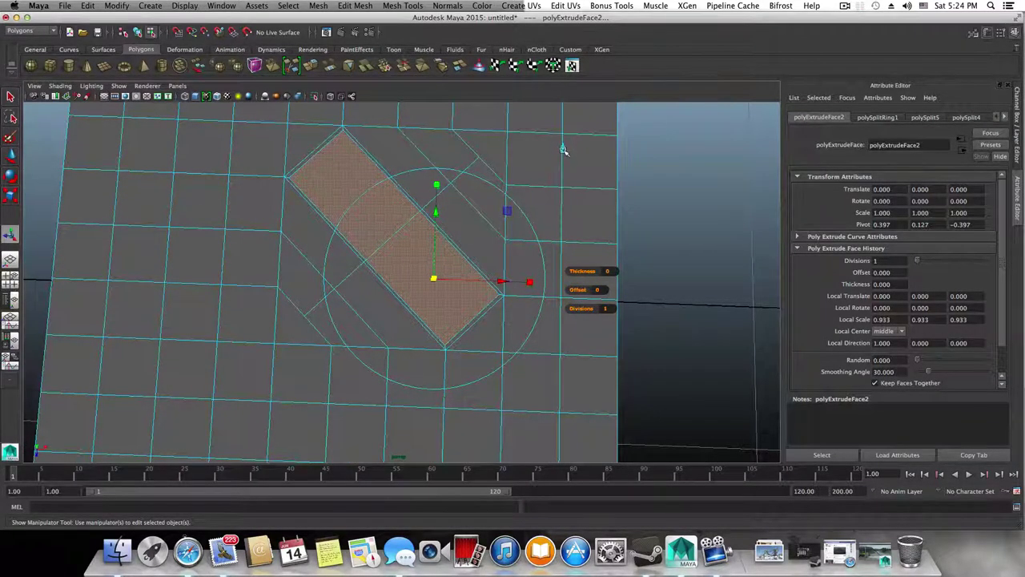
Switch the extrude manipulator's axis orientation and shrink the inset faces uniformly by a further scale of 0.95.
{"action": "left_click", "coordinate": [563, 150]}
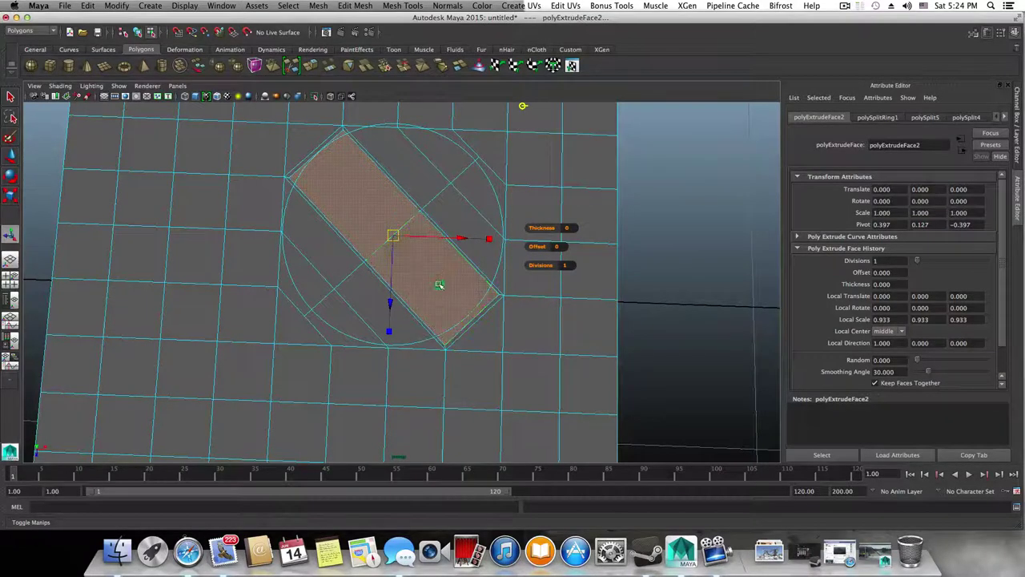
{"action": "left_click", "coordinate": [410, 244]}
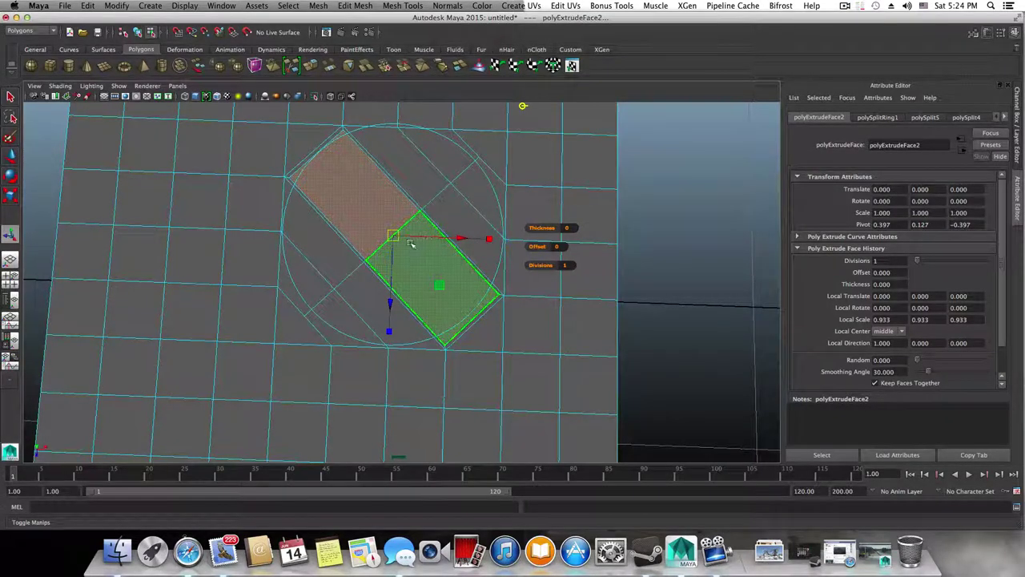
{"action": "left_click", "coordinate": [389, 329]}
{"action": "left_click_drag", "start_coordinate": [394, 235], "coordinate": [393, 236]}
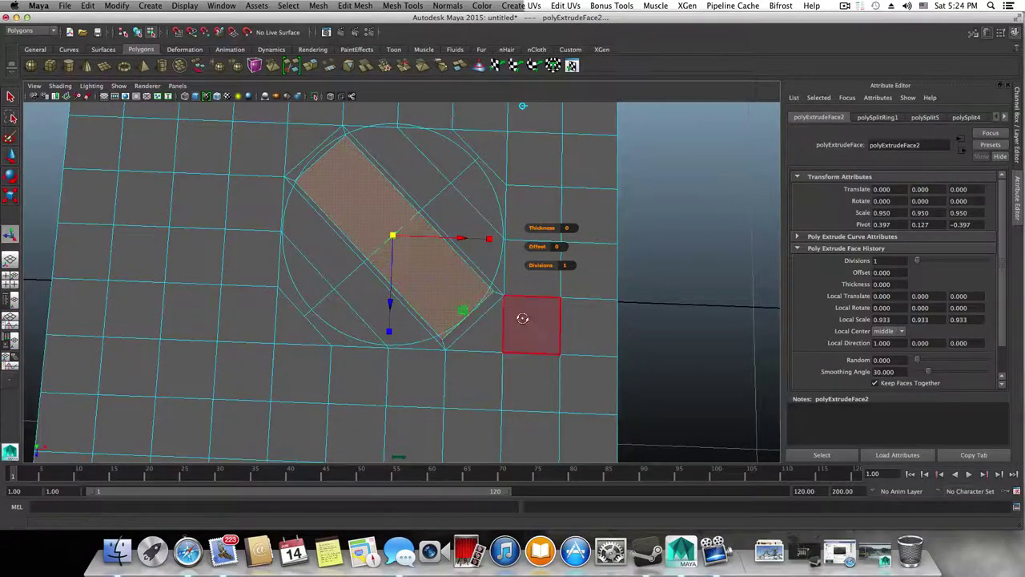
Move the two inset vertices at one short end of the rectangle outward, closer to its border.
{"action": "left_click_drag", "start_coordinate": [521, 313], "coordinate": [463, 311], "text": "alt"}
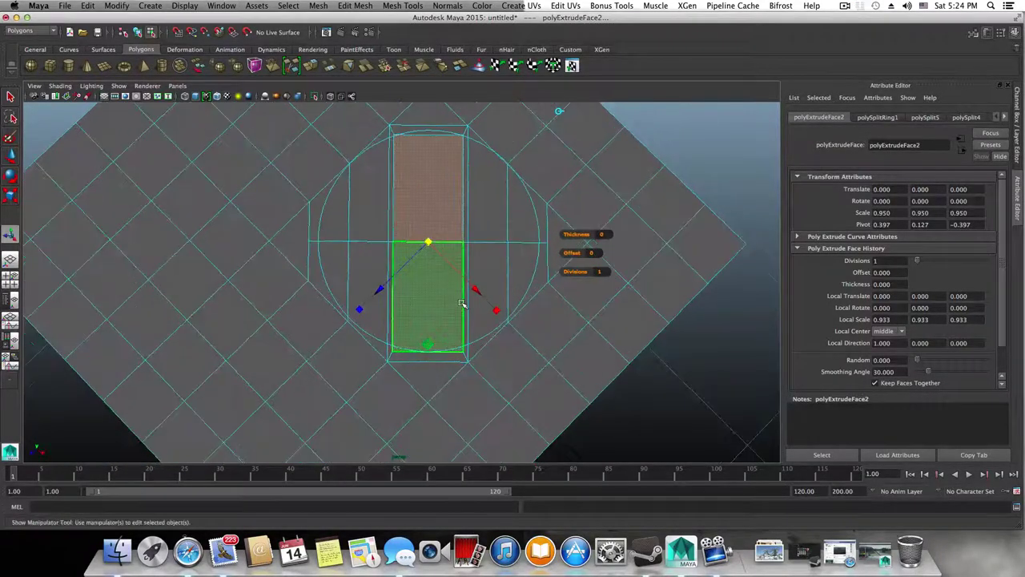
{"action": "right_click_drag", "start_coordinate": [449, 314], "coordinate": [391, 343]}
{"action": "left_click_drag", "start_coordinate": [386, 344], "coordinate": [427, 357]}
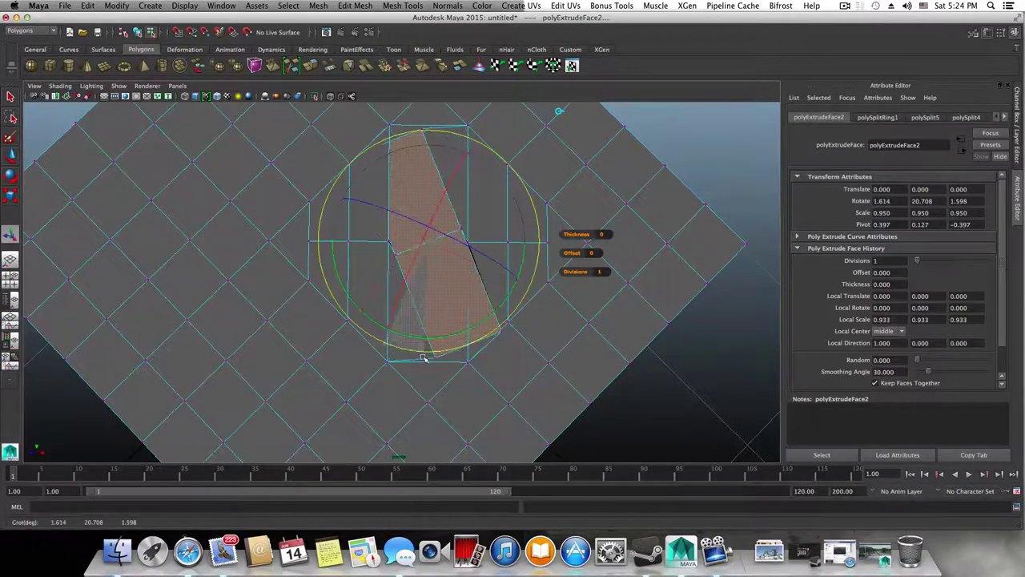
{"action": "key", "text": "super+z"}
{"action": "key", "text": "t"}
{"action": "left_click", "coordinate": [463, 352]}
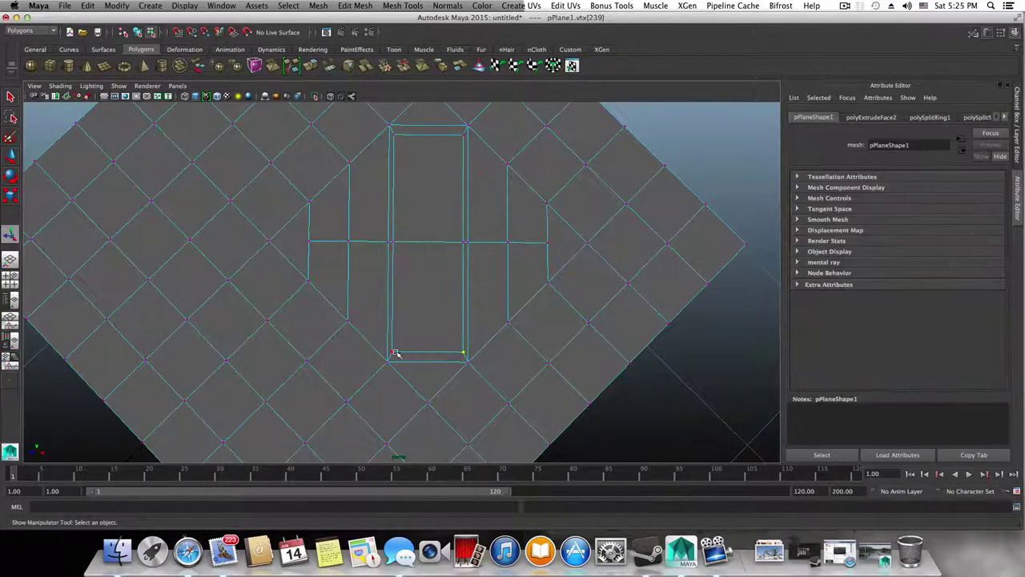
{"action": "left_click", "coordinate": [392, 353], "text": "shift"}
{"action": "key", "text": "w"}
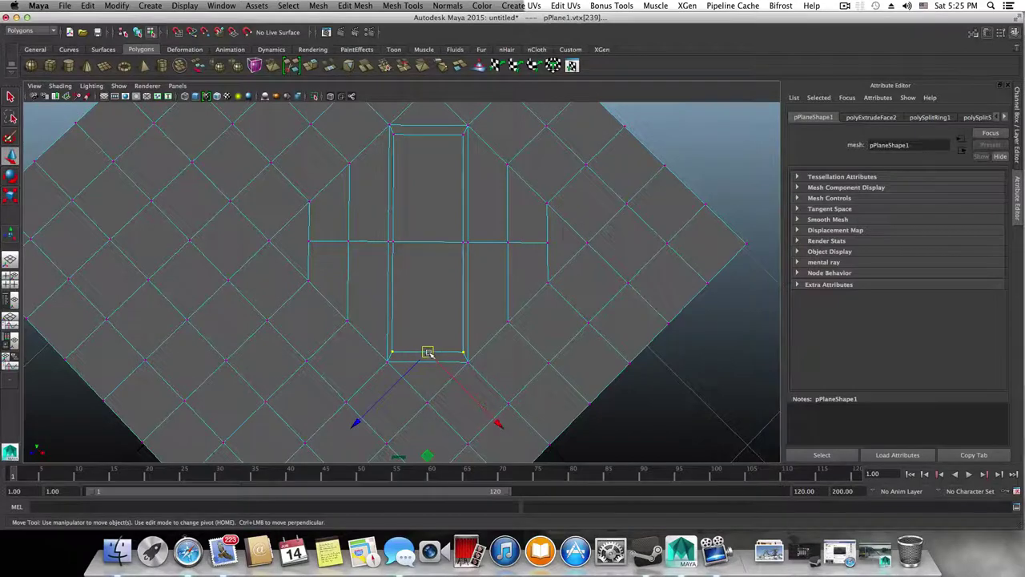
{"action": "left_click_drag", "start_coordinate": [428, 352], "coordinate": [428, 359]}
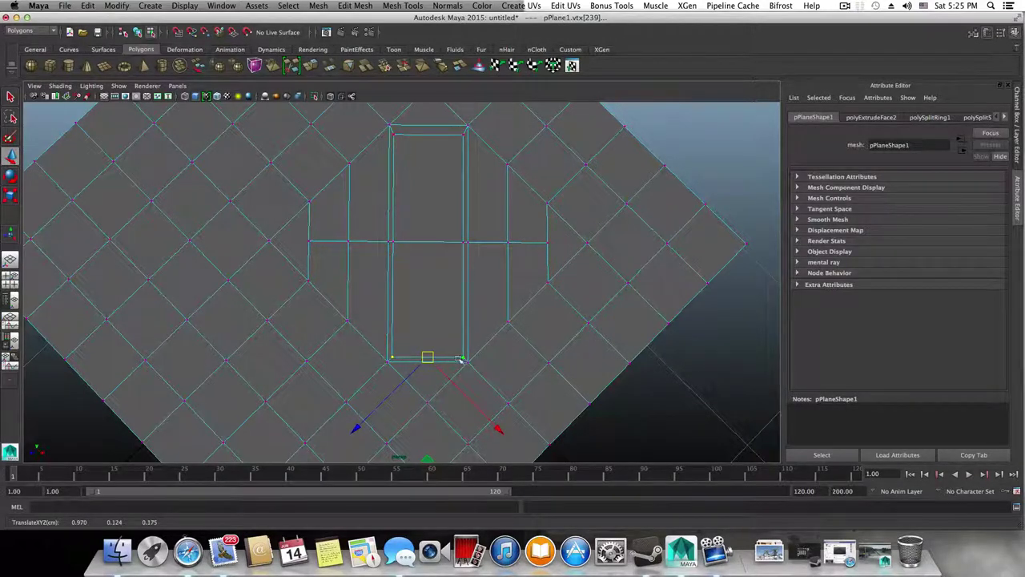
Move the two inset vertices at the other short end outward to match, and return to object mode.
{"action": "left_click", "coordinate": [393, 134]}
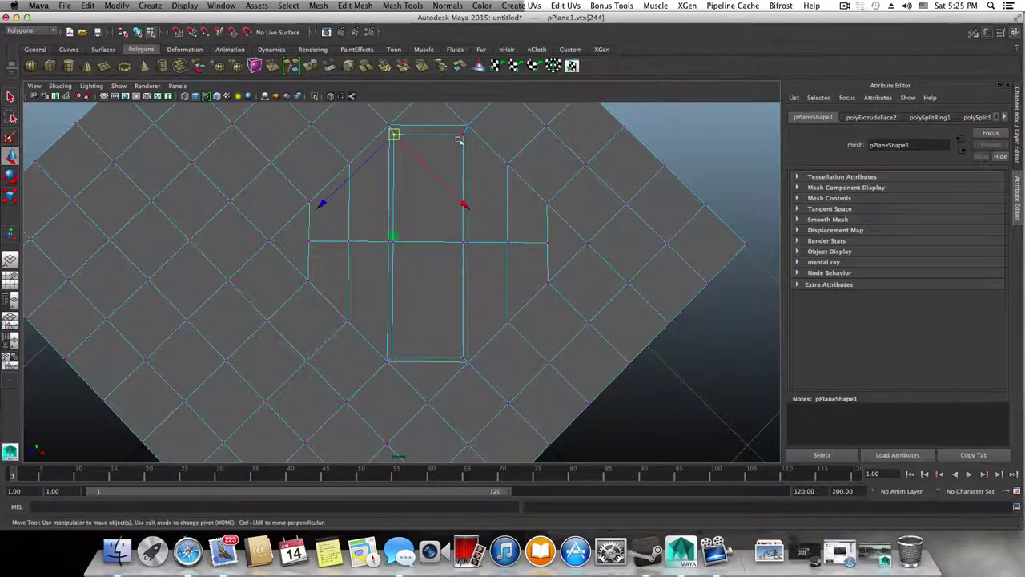
{"action": "left_click", "coordinate": [463, 135], "text": "shift"}
{"action": "left_click_drag", "start_coordinate": [428, 135], "coordinate": [429, 130]}
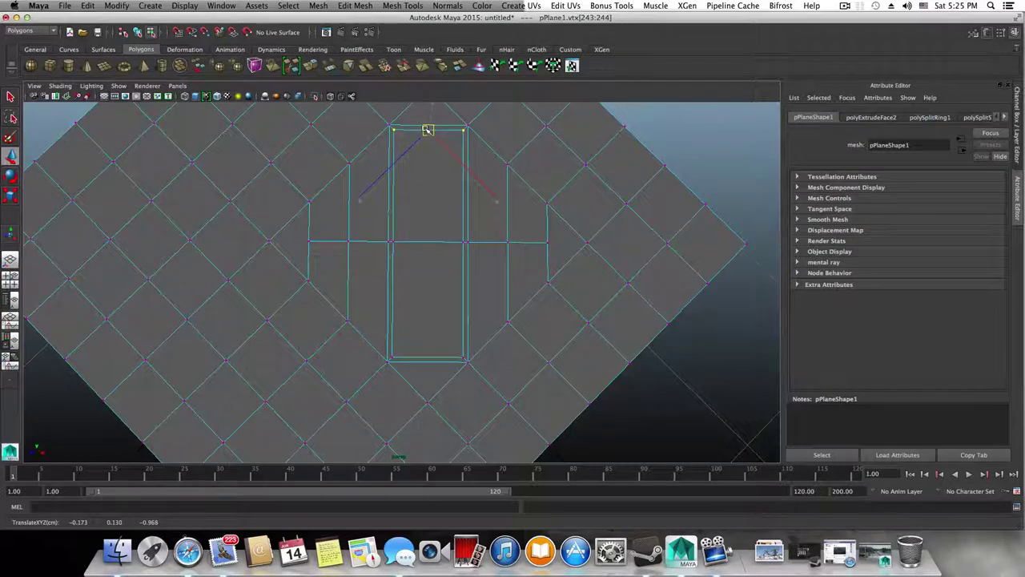
{"action": "key", "text": "F8"}
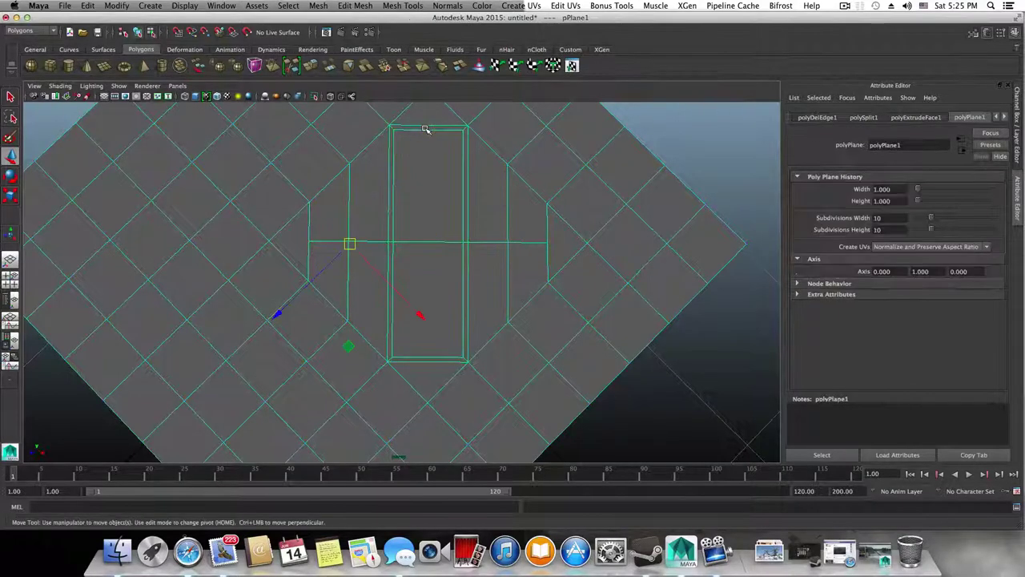
Extrude the two inset faces upward by about 1.345 to form a tall block, and return to object mode.
{"action": "left_click_drag", "start_coordinate": [454, 263], "coordinate": [480, 220], "text": "alt"}
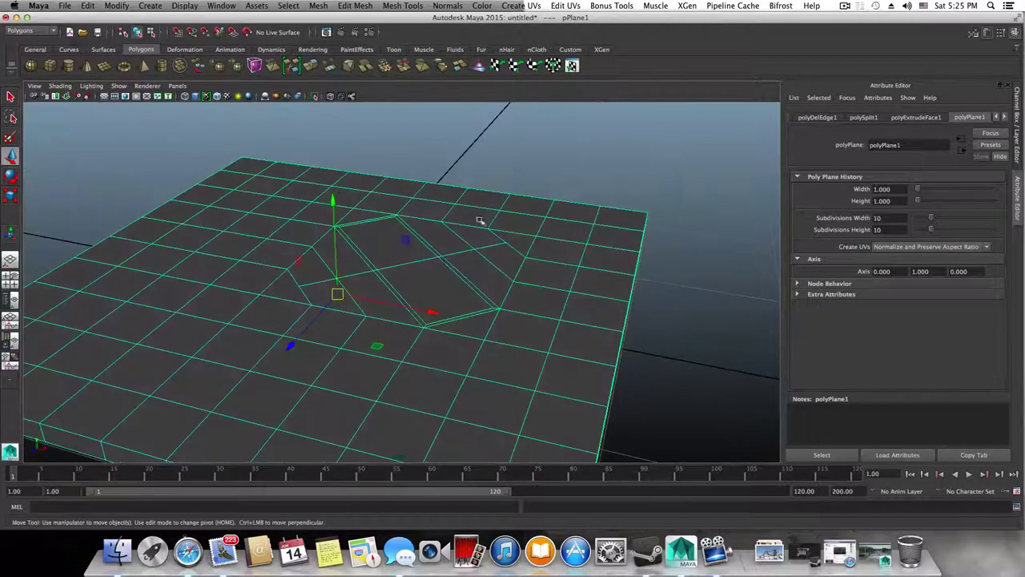
{"action": "right_click_drag", "start_coordinate": [448, 262], "coordinate": [447, 282]}
{"action": "left_click", "coordinate": [437, 304]}
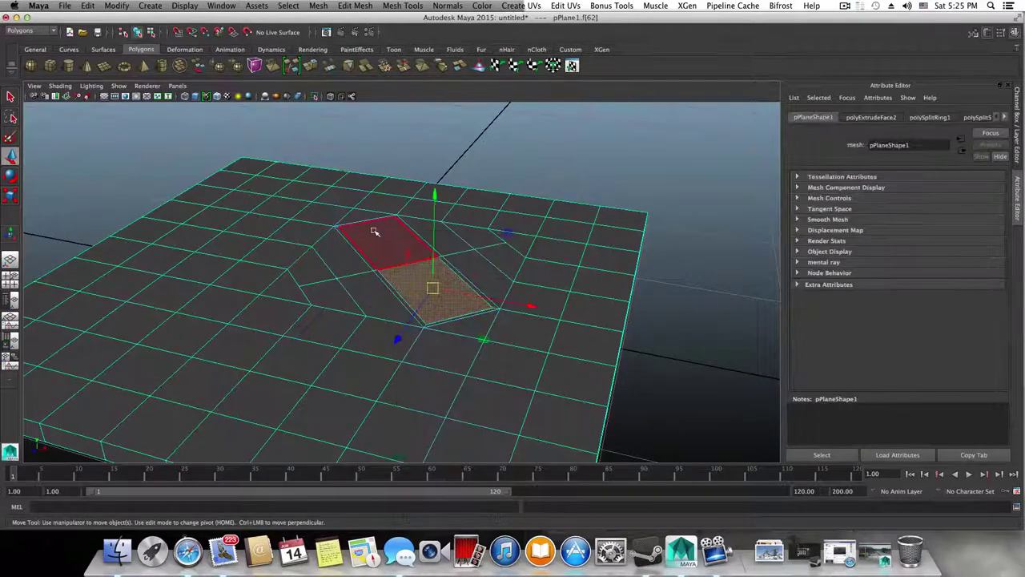
{"action": "left_click", "coordinate": [376, 229], "text": "shift"}
{"action": "left_click", "coordinate": [312, 66]}
{"action": "left_click_drag", "start_coordinate": [432, 192], "coordinate": [429, 50]}
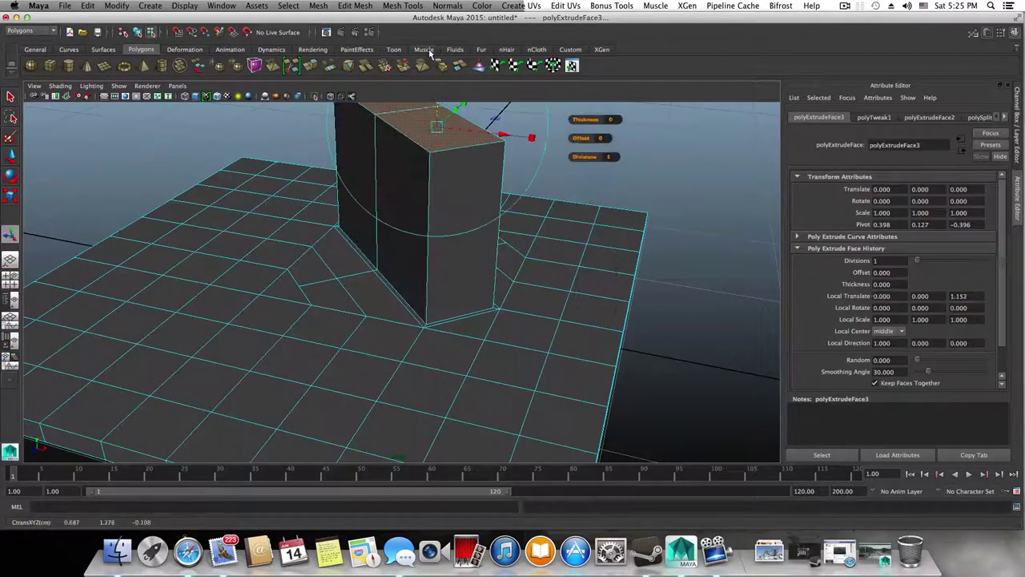
{"action": "scroll", "coordinate": [444, 144], "scroll_direction": "down", "scroll_amount": 3}
{"action": "middle_click_drag", "start_coordinate": [444, 133], "coordinate": [440, 167], "text": "alt"}
{"action": "left_click_drag", "start_coordinate": [433, 133], "coordinate": [434, 106]}
{"action": "left_click_drag", "start_coordinate": [368, 208], "coordinate": [458, 210], "text": "alt"}
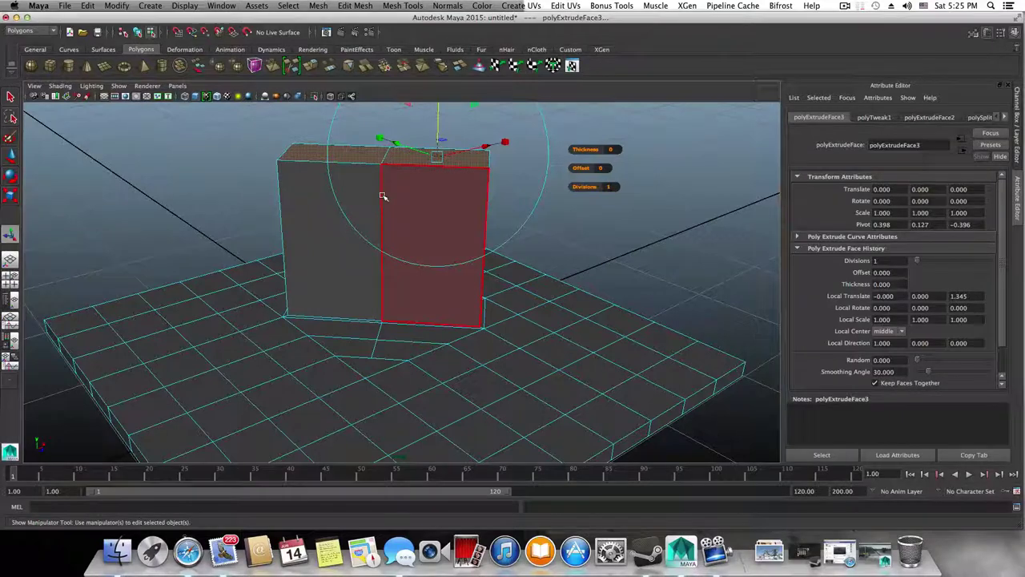
{"action": "key", "text": "F8"}
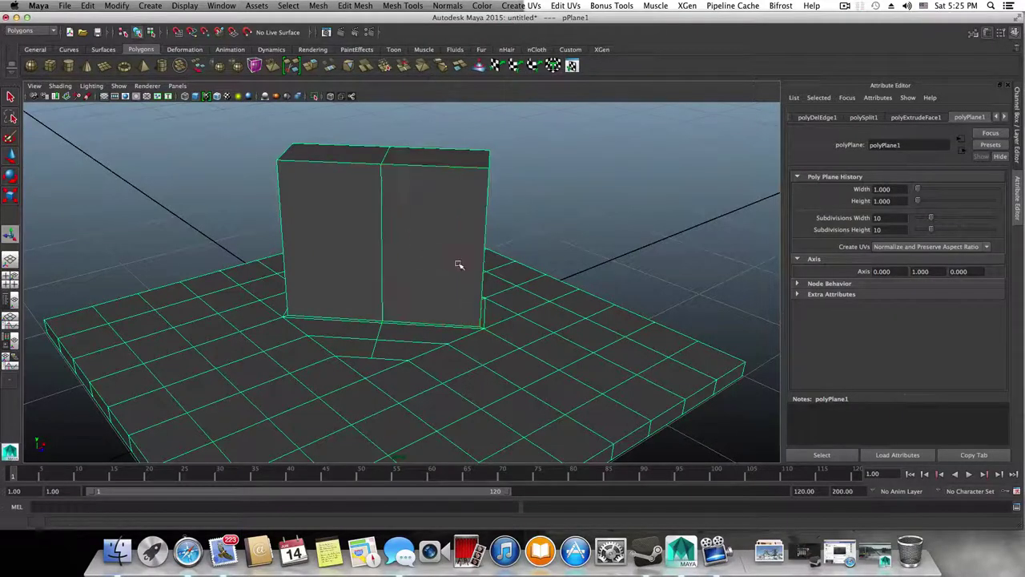
Insert edge loops around the block, one close to its base and one close to its upper rim.
{"action": "left_click_drag", "start_coordinate": [457, 265], "coordinate": [419, 252], "text": "alt"}
{"action": "right_click_drag", "start_coordinate": [417, 250], "coordinate": [386, 262], "text": "shift"}
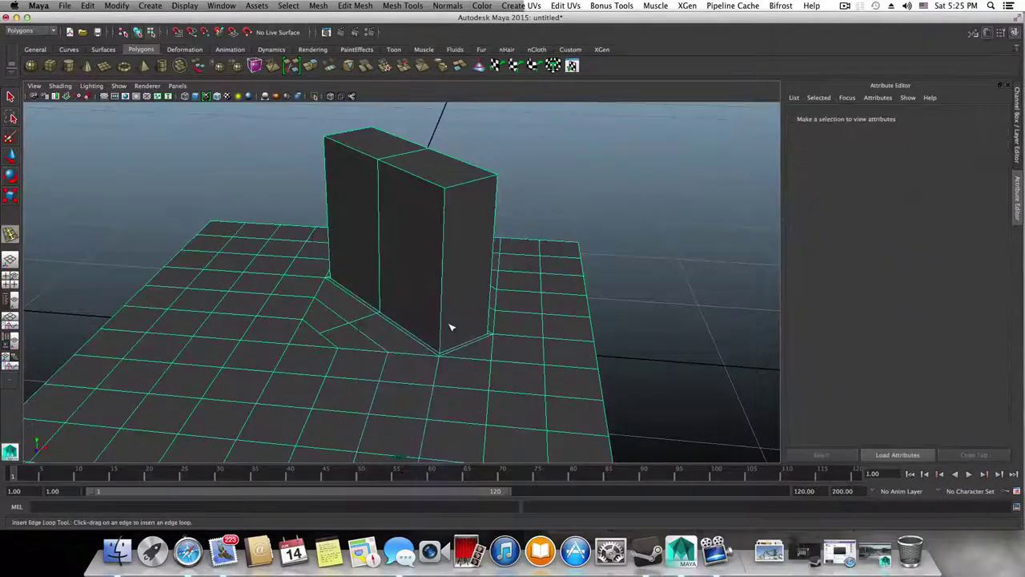
{"action": "left_click_drag", "start_coordinate": [441, 343], "coordinate": [443, 351]}
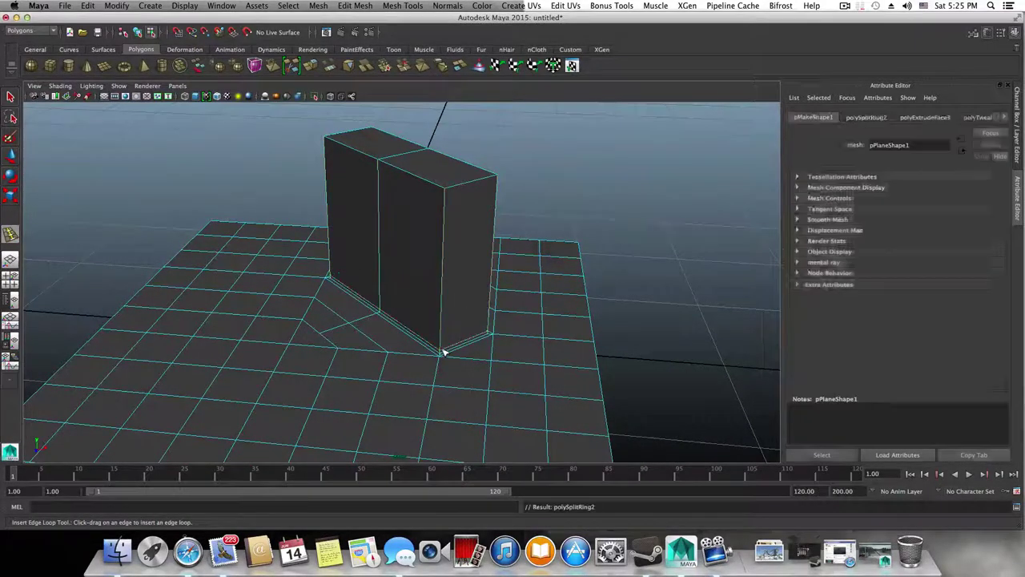
{"action": "left_click", "coordinate": [444, 200]}
{"action": "left_click_drag", "start_coordinate": [446, 201], "coordinate": [447, 195]}
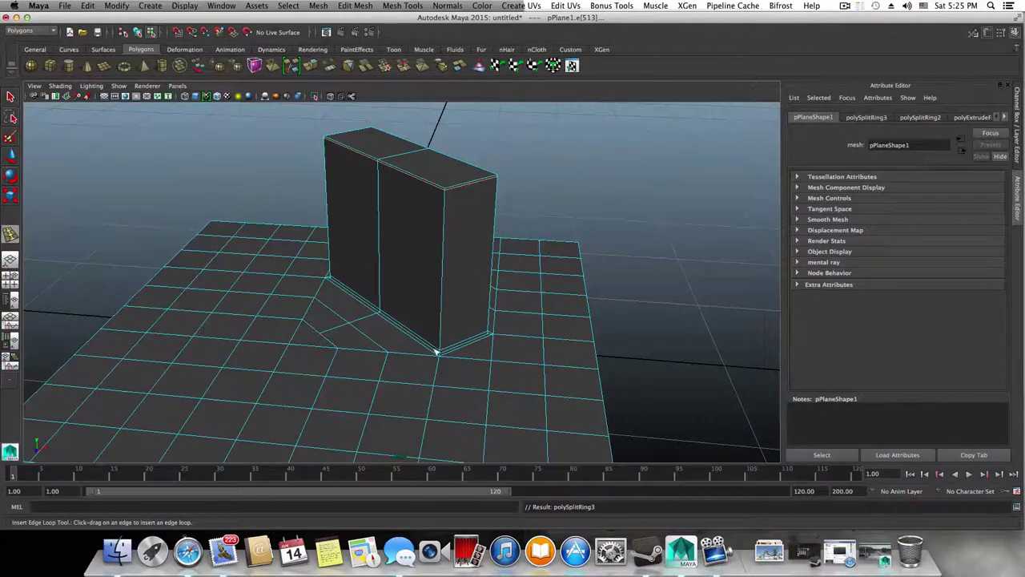
Insert vertical edge loops into the block close to its corner edges.
{"action": "left_click_drag", "start_coordinate": [437, 353], "coordinate": [463, 214], "text": "alt"}
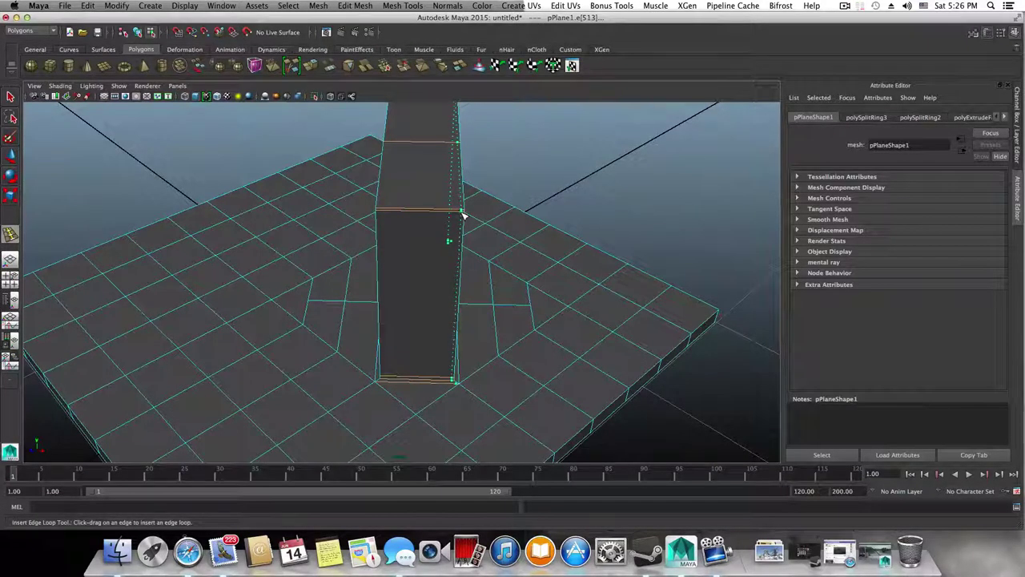
{"action": "left_click_drag", "start_coordinate": [463, 214], "coordinate": [381, 212]}
{"action": "left_click_drag", "start_coordinate": [431, 404], "coordinate": [395, 268], "text": "alt"}
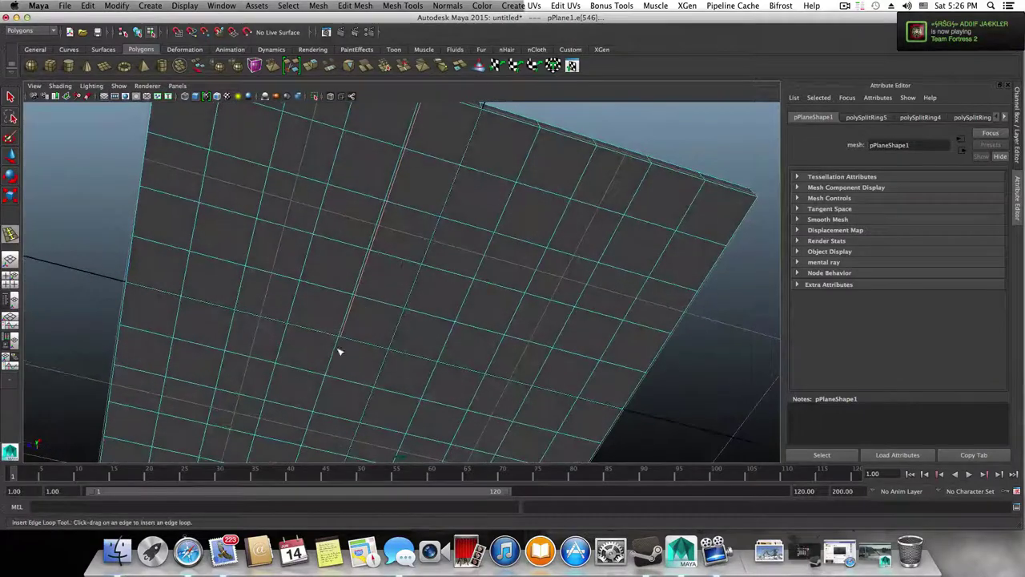
{"action": "left_click_drag", "start_coordinate": [340, 351], "coordinate": [323, 329], "text": "alt"}
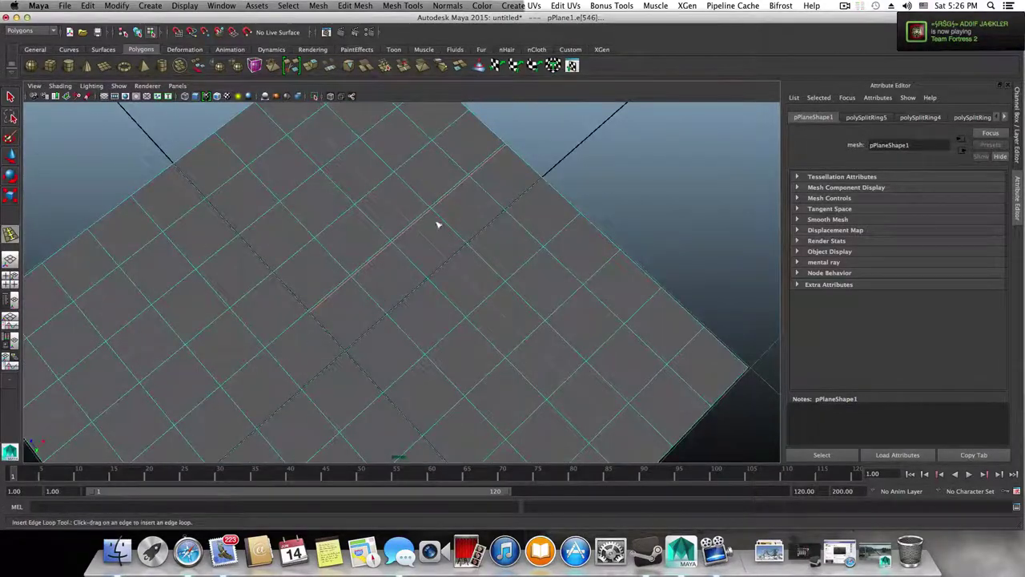
{"action": "left_click_drag", "start_coordinate": [273, 355], "coordinate": [560, 116], "text": "alt"}
{"action": "left_click_drag", "start_coordinate": [469, 256], "coordinate": [452, 210], "text": "alt"}
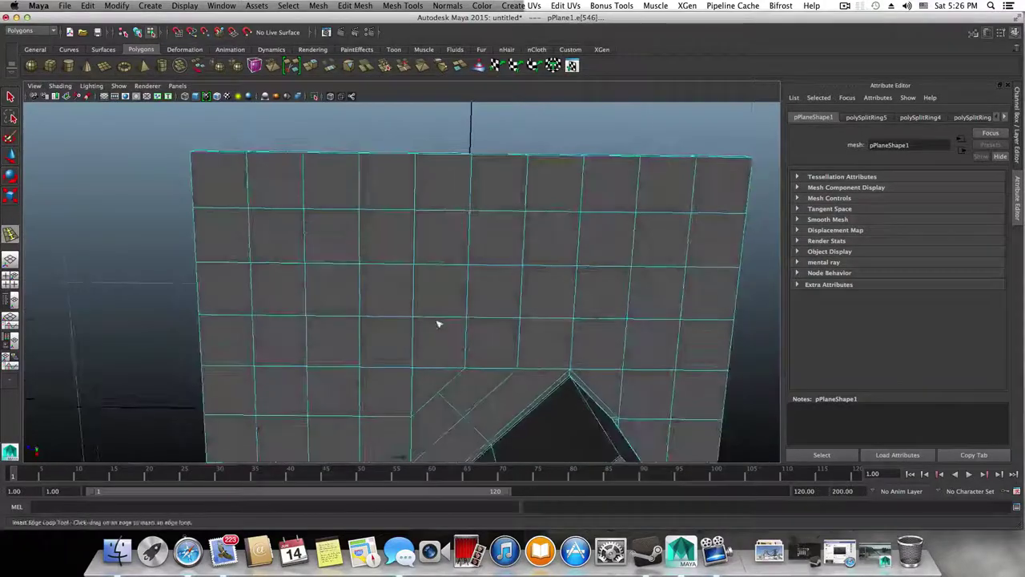
{"action": "middle_click_drag", "start_coordinate": [438, 323], "coordinate": [445, 200], "text": "alt"}
{"action": "left_click_drag", "start_coordinate": [491, 295], "coordinate": [458, 188], "text": "alt"}
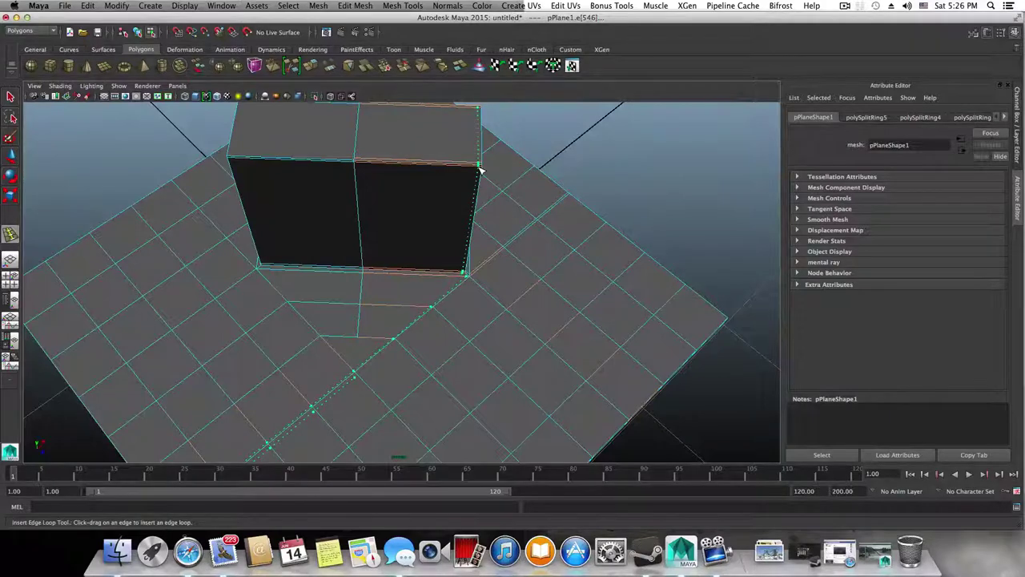
{"action": "left_click_drag", "start_coordinate": [481, 170], "coordinate": [481, 166]}
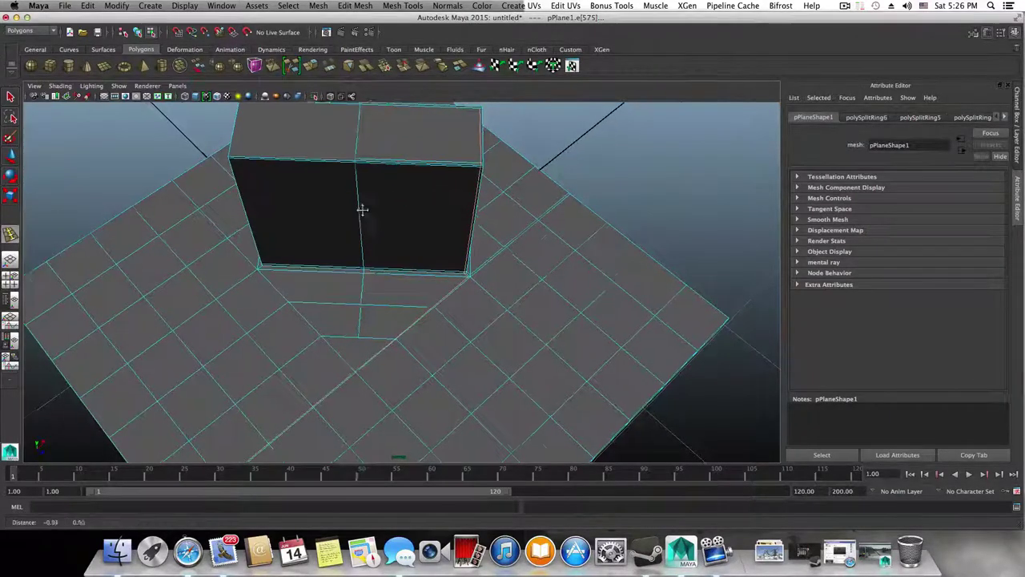
Try to insert more vertical edge loops into the block close to its remaining corner edges.
{"action": "middle_click_drag", "start_coordinate": [361, 210], "coordinate": [426, 228], "text": "alt"}
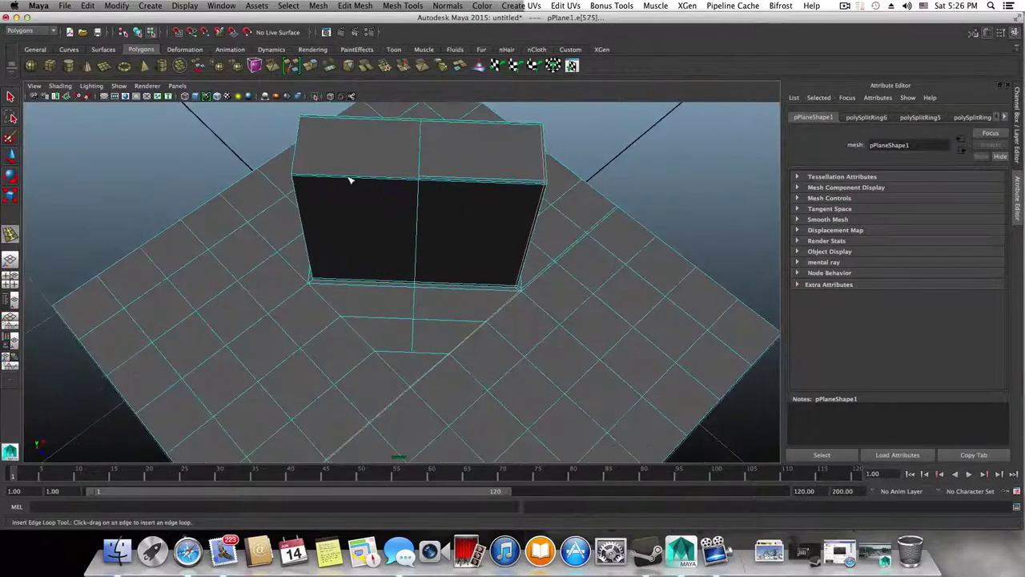
{"action": "left_click", "coordinate": [295, 177]}
{"action": "left_click_drag", "start_coordinate": [297, 176], "coordinate": [491, 207], "text": "alt"}
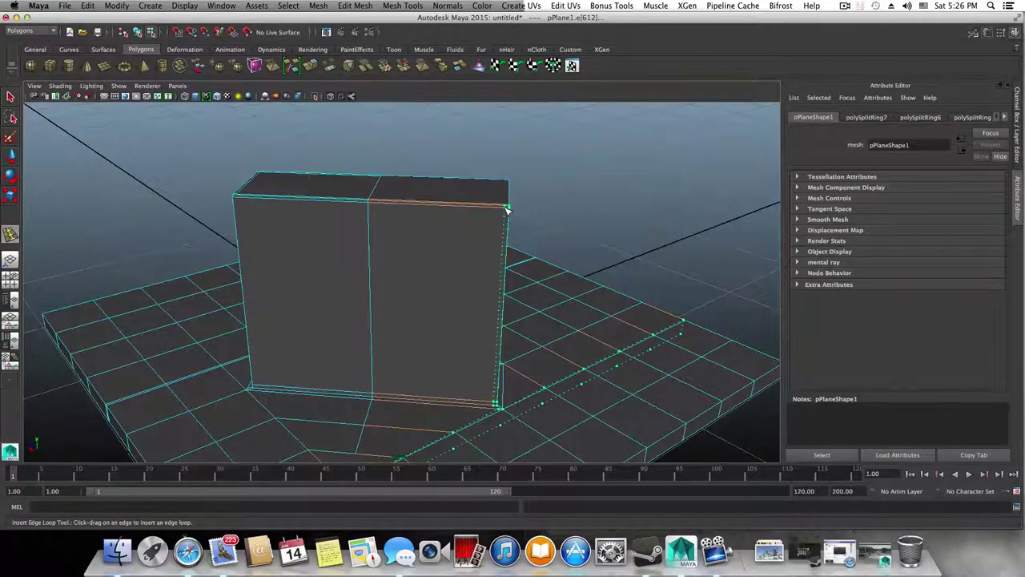
{"action": "left_click", "coordinate": [506, 209]}
{"action": "left_click_drag", "start_coordinate": [442, 241], "coordinate": [435, 251], "text": "alt"}
{"action": "right_click_drag", "start_coordinate": [435, 252], "coordinate": [563, 297], "text": "alt"}
{"action": "middle_click_drag", "start_coordinate": [563, 297], "coordinate": [517, 286], "text": "alt"}
{"action": "right_click_drag", "start_coordinate": [517, 286], "coordinate": [535, 307], "text": "alt"}
{"action": "left_click_drag", "start_coordinate": [535, 306], "coordinate": [515, 345], "text": "alt"}
{"action": "key", "text": "z"}
Try to insert a vertical edge loop close to the block's corner, starting from an edge along its base.
{"action": "right_click_drag", "start_coordinate": [501, 325], "coordinate": [417, 326], "text": "alt"}
{"action": "middle_click_drag", "start_coordinate": [401, 326], "coordinate": [481, 318], "text": "alt"}
{"action": "middle_click_drag", "start_coordinate": [381, 265], "coordinate": [592, 247], "text": "alt"}
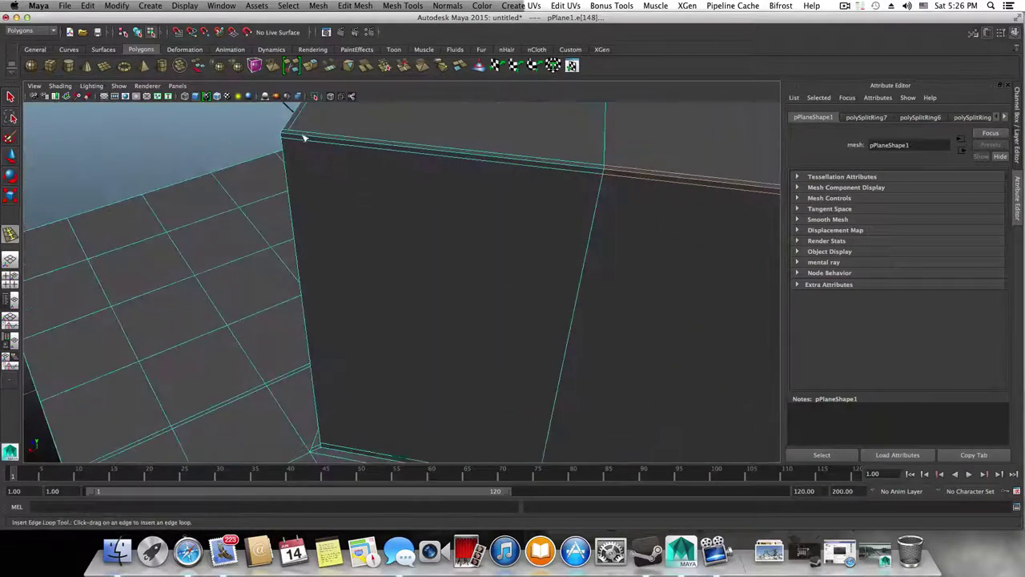
{"action": "left_click_drag", "start_coordinate": [304, 138], "coordinate": [416, 343], "text": "alt"}
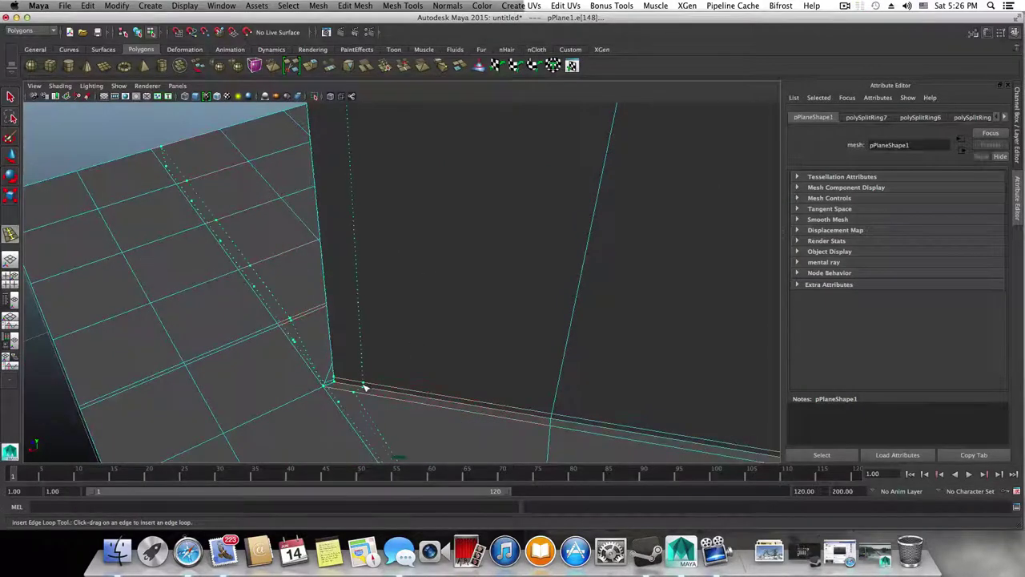
{"action": "left_click_drag", "start_coordinate": [358, 389], "coordinate": [338, 386]}
{"action": "left_click_drag", "start_coordinate": [339, 387], "coordinate": [453, 373]}
Undo all vertical edge loops near the block's corners, leave the Insert Edge Loop tool and return to object selection.
{"action": "key", "text": "ctrl+z"}
{"action": "key", "text": "z"}
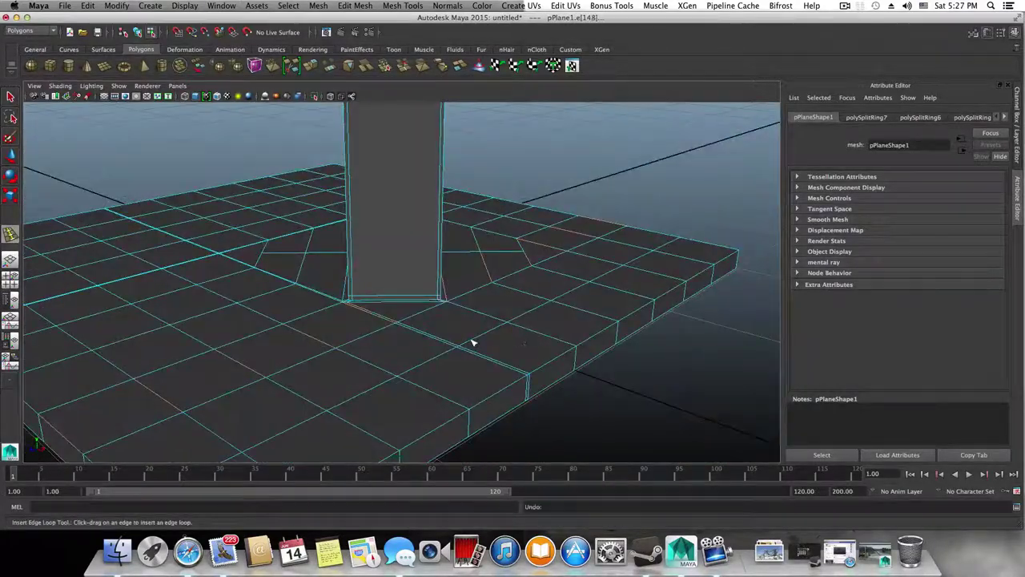
{"action": "key", "text": "z"}
{"action": "key", "text": "z"}
{"action": "key", "text": "z"}
{"action": "key", "text": "z"}
{"action": "key", "text": "z"}
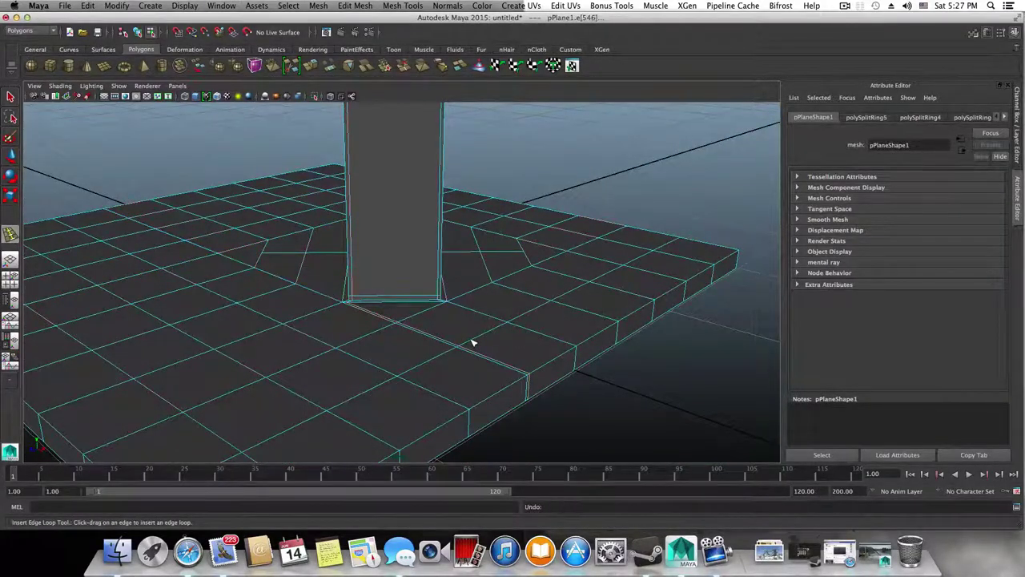
{"action": "key", "text": "z"}
{"action": "key", "text": "z"}
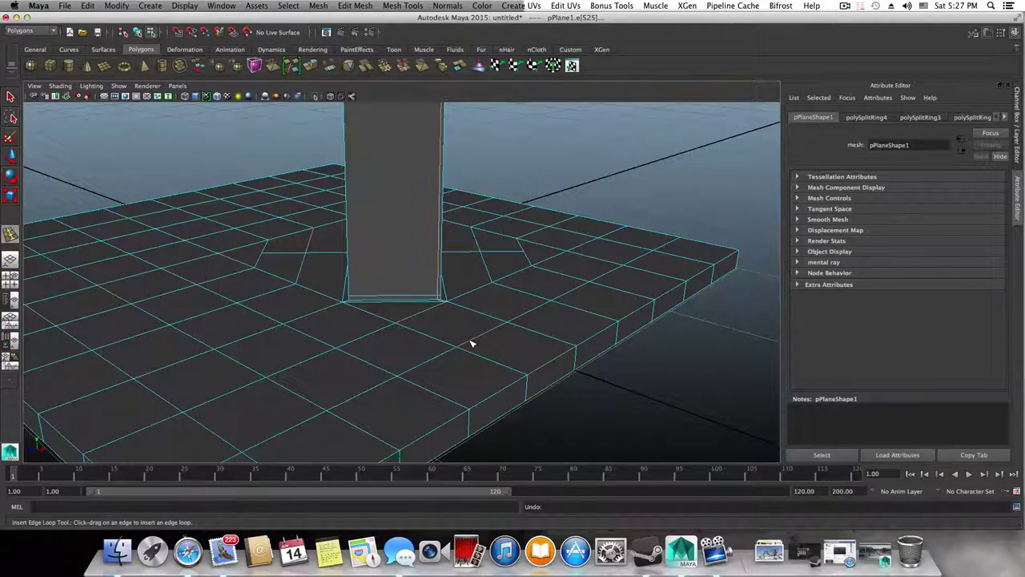
{"action": "left_click_drag", "start_coordinate": [475, 311], "coordinate": [263, 359], "text": "alt"}
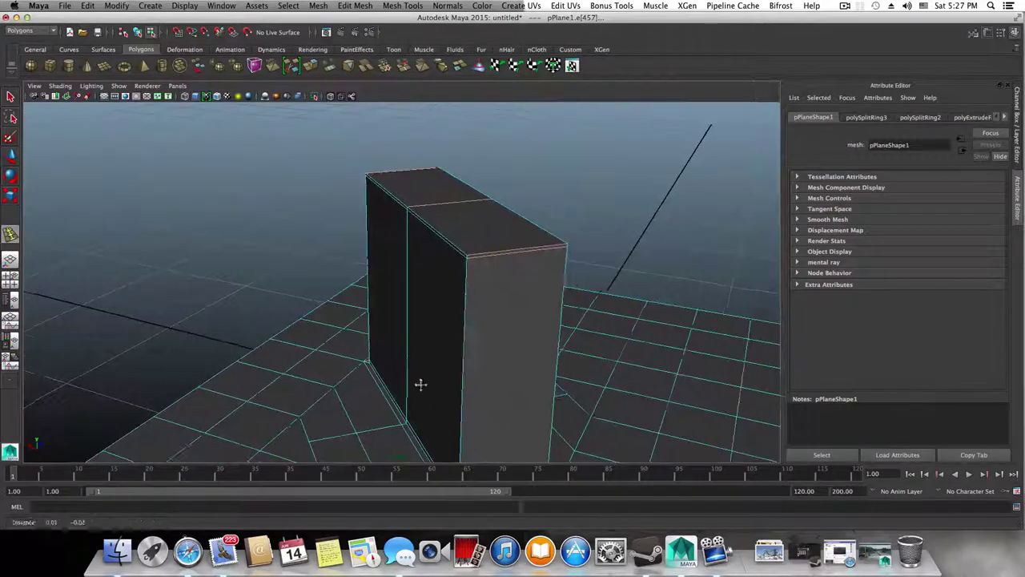
{"action": "left_click_drag", "start_coordinate": [419, 382], "coordinate": [308, 311], "text": "alt"}
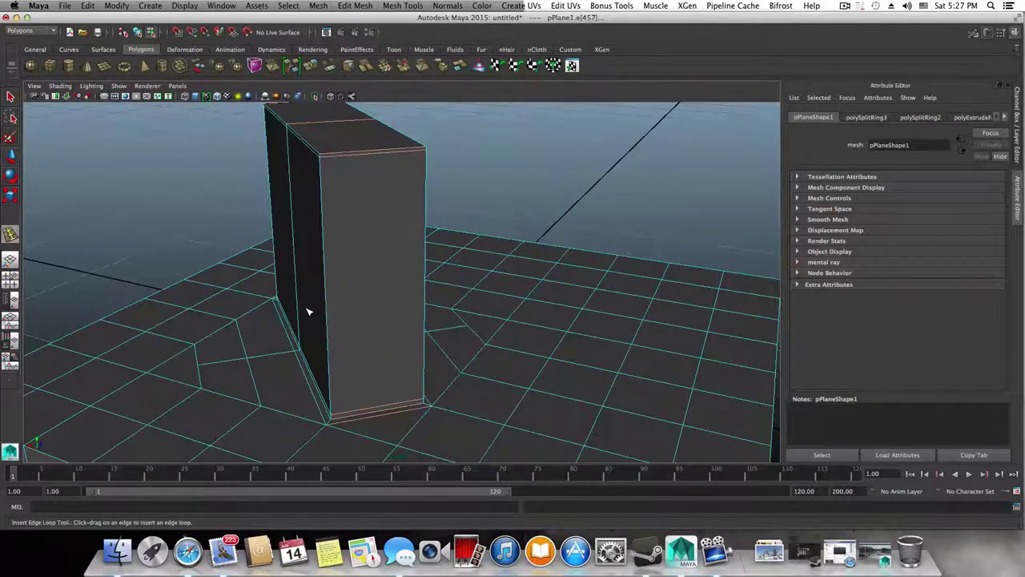
{"action": "left_click", "coordinate": [317, 313]}
{"action": "left_click", "coordinate": [319, 314]}
{"action": "key", "text": "q"}
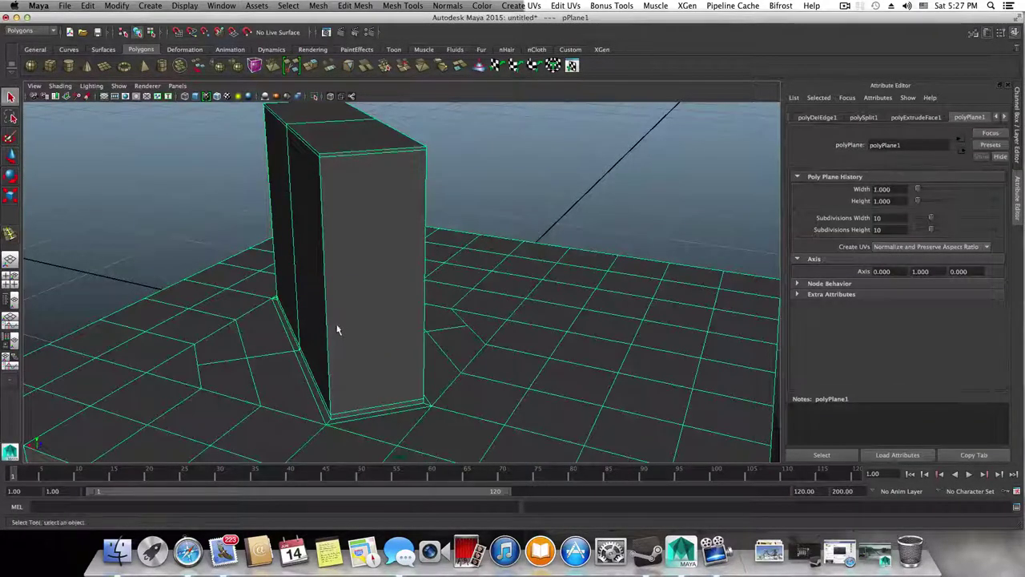
Move the outer vertex of the cut beside the block's long side toward the block, in line with the neighbouring grid edges.
{"action": "left_click_drag", "start_coordinate": [296, 292], "coordinate": [215, 309], "text": "alt"}
{"action": "right_click_drag", "start_coordinate": [215, 310], "coordinate": [353, 322], "text": "alt"}
{"action": "middle_click_drag", "start_coordinate": [352, 322], "coordinate": [186, 384], "text": "alt"}
{"action": "left_click_drag", "start_coordinate": [185, 385], "coordinate": [309, 276], "text": "alt"}
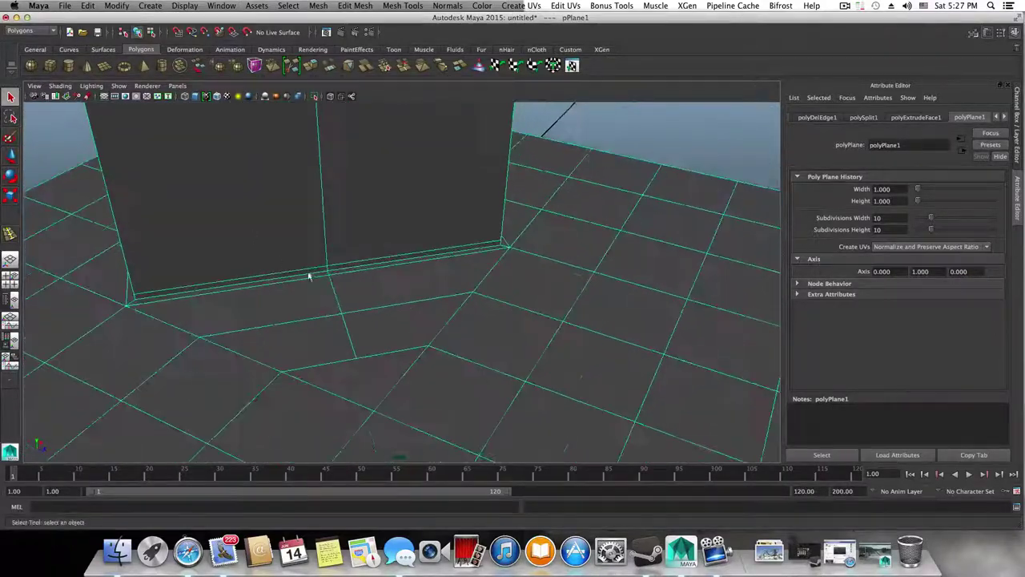
{"action": "right_click_drag", "start_coordinate": [378, 352], "coordinate": [330, 313]}
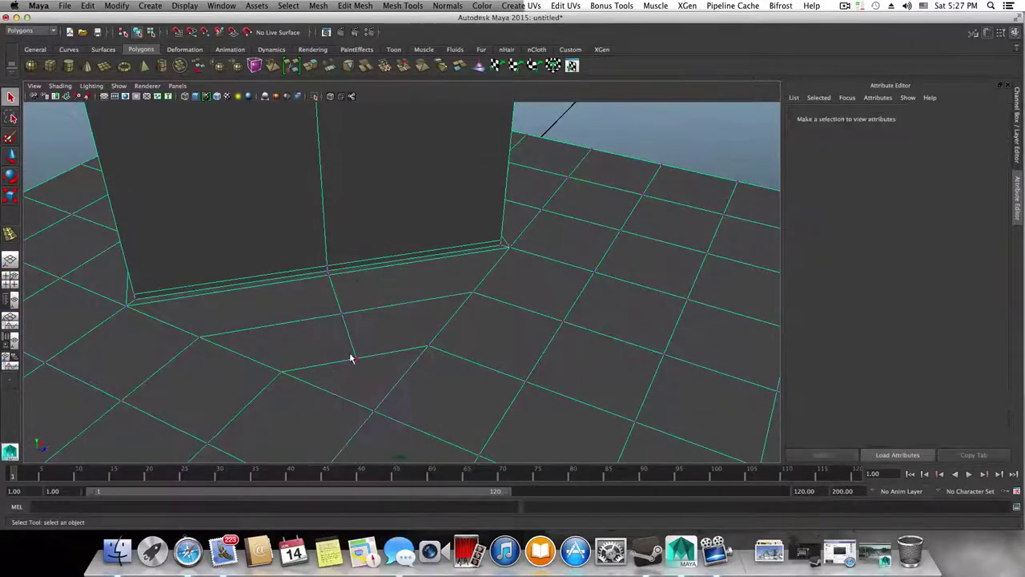
{"action": "left_click", "coordinate": [356, 359]}
{"action": "left_click_drag", "start_coordinate": [355, 362], "coordinate": [369, 382], "text": "alt"}
{"action": "key", "text": "w"}
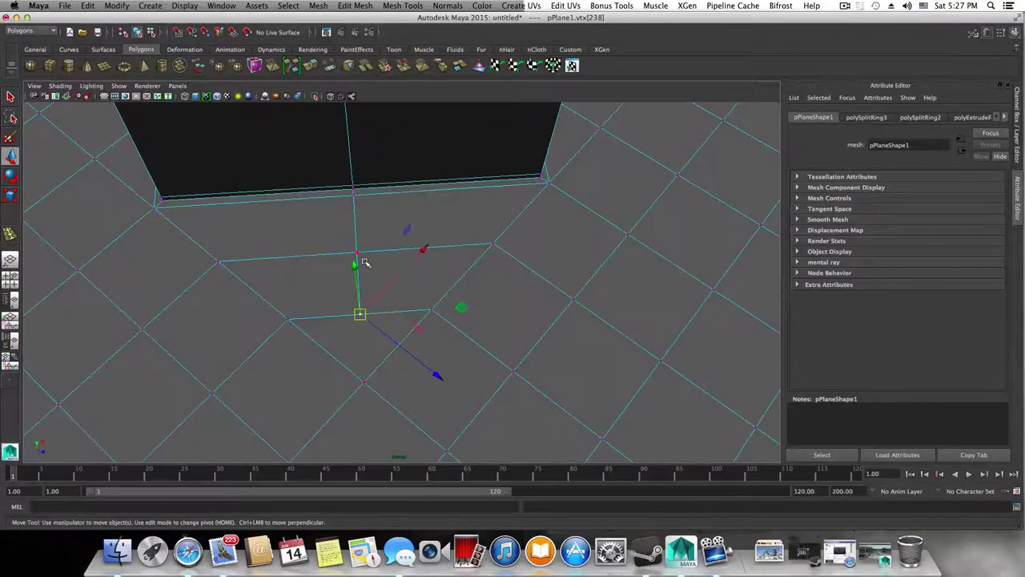
{"action": "left_click_drag", "start_coordinate": [423, 251], "coordinate": [423, 328]}
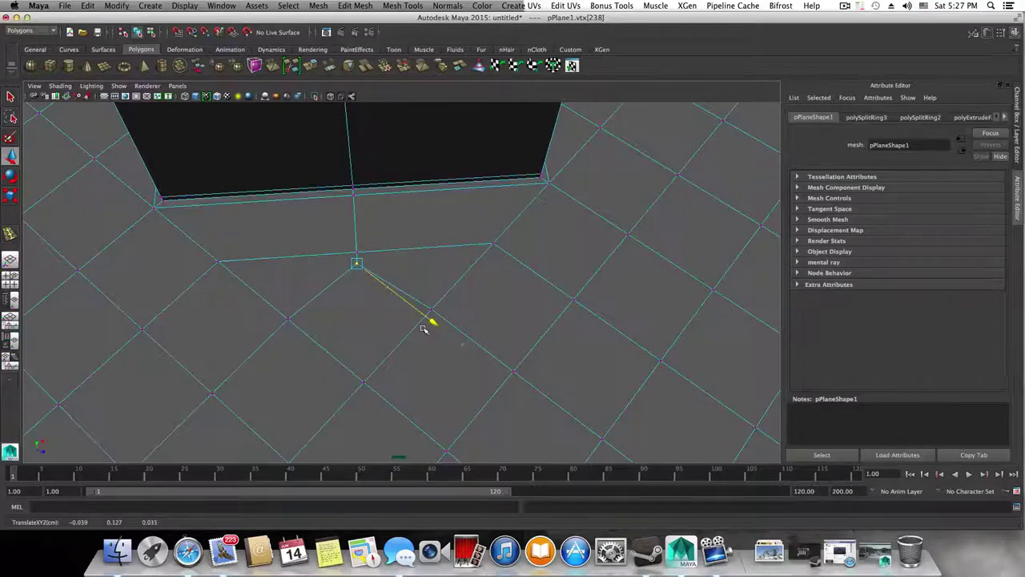
Move the inner vertex of that cut closer to the block's base.
{"action": "left_click_drag", "start_coordinate": [417, 345], "coordinate": [364, 342], "text": "alt"}
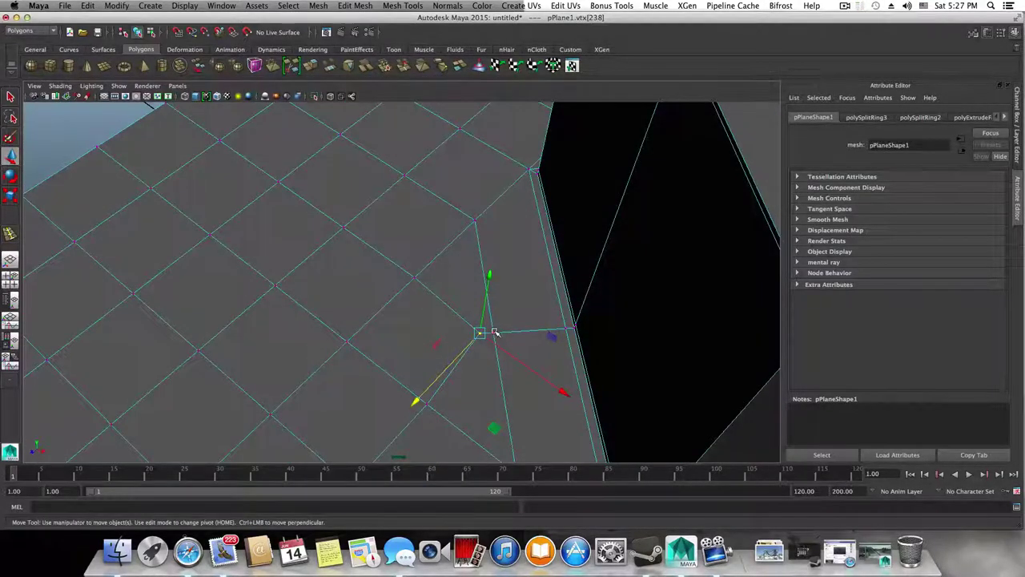
{"action": "left_click", "coordinate": [494, 331]}
{"action": "left_click_drag", "start_coordinate": [493, 332], "coordinate": [593, 348]}
{"action": "middle_click_drag", "start_coordinate": [593, 348], "coordinate": [507, 346], "text": "alt"}
Move the inner and outer cut vertices on the block's opposite long side toward the block to match, and return to object mode.
{"action": "left_click_drag", "start_coordinate": [504, 346], "coordinate": [363, 331], "text": "alt"}
{"action": "left_click", "coordinate": [413, 328]}
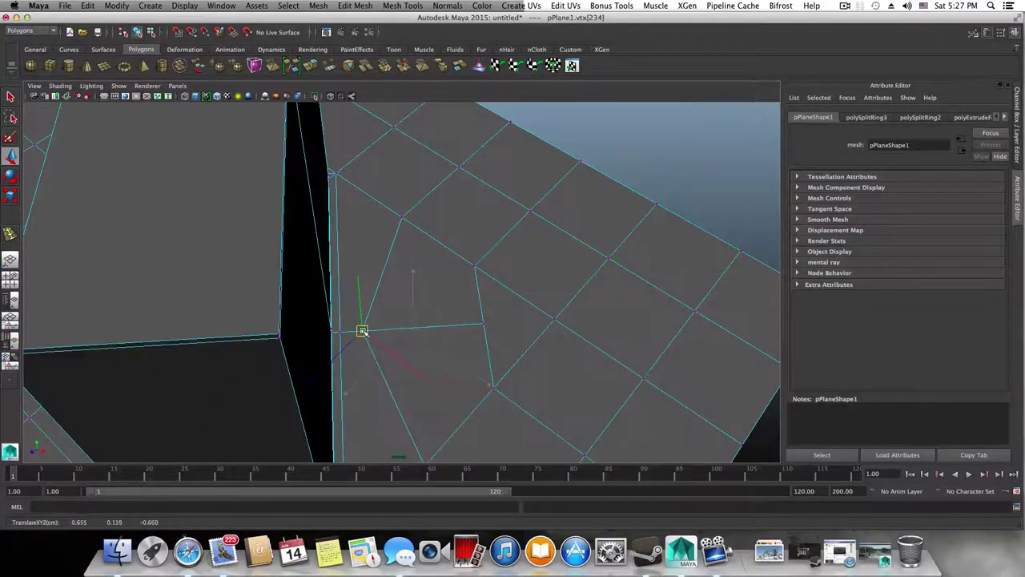
{"action": "left_click", "coordinate": [485, 325]}
{"action": "left_click_drag", "start_coordinate": [485, 326], "coordinate": [427, 376]}
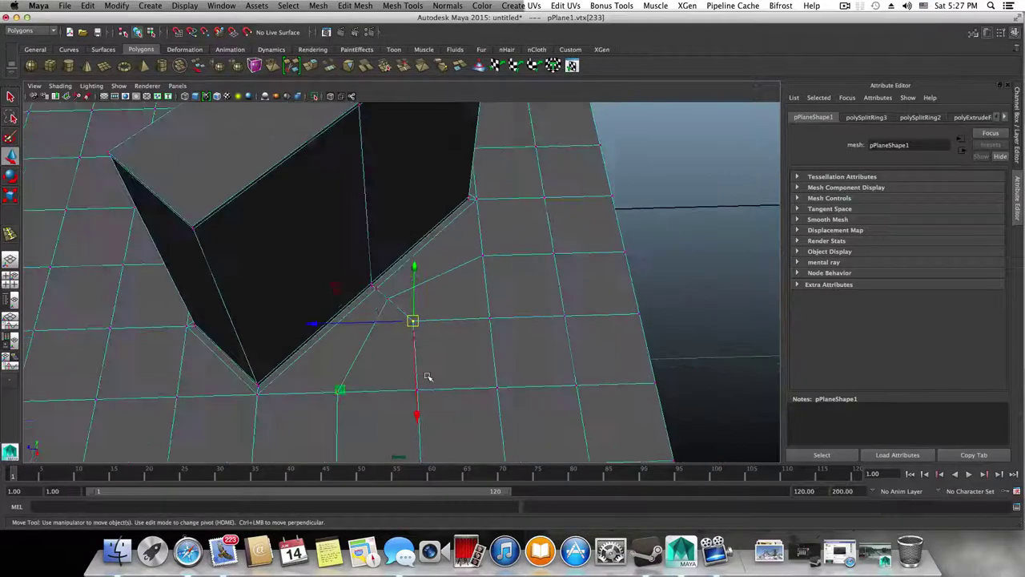
{"action": "key", "text": "F8"}
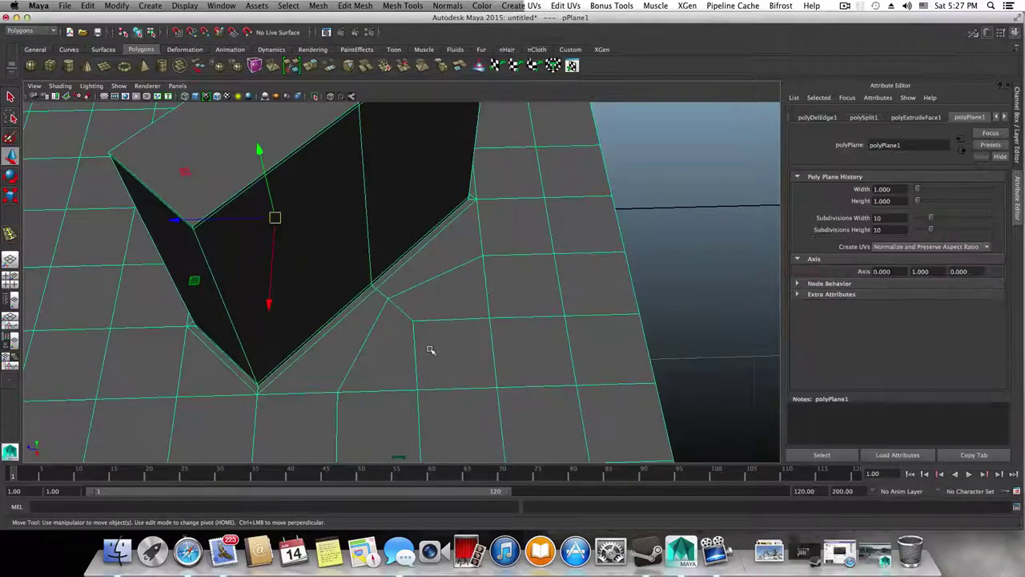
Preview the mesh smoothed to inspect the block and slab, and return to the unsmoothed display.
{"action": "key", "text": "3"}
{"action": "scroll", "coordinate": [428, 355], "scroll_direction": "down", "scroll_amount": 5}
{"action": "left_click_drag", "start_coordinate": [424, 358], "coordinate": [481, 339], "text": "alt"}
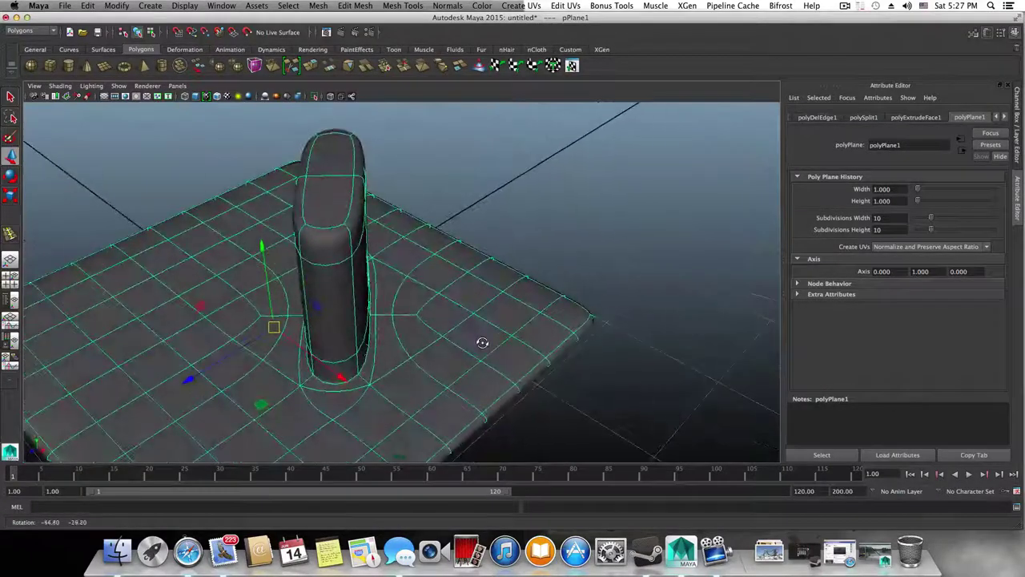
{"action": "key", "text": "1"}
Insert an edge loop lengthwise through the middle of the block's top and short ends.
{"action": "right_click_drag", "start_coordinate": [329, 229], "coordinate": [337, 267]}
{"action": "left_click", "coordinate": [329, 237]}
{"action": "middle_click_drag", "start_coordinate": [350, 353], "coordinate": [393, 251], "text": "alt"}
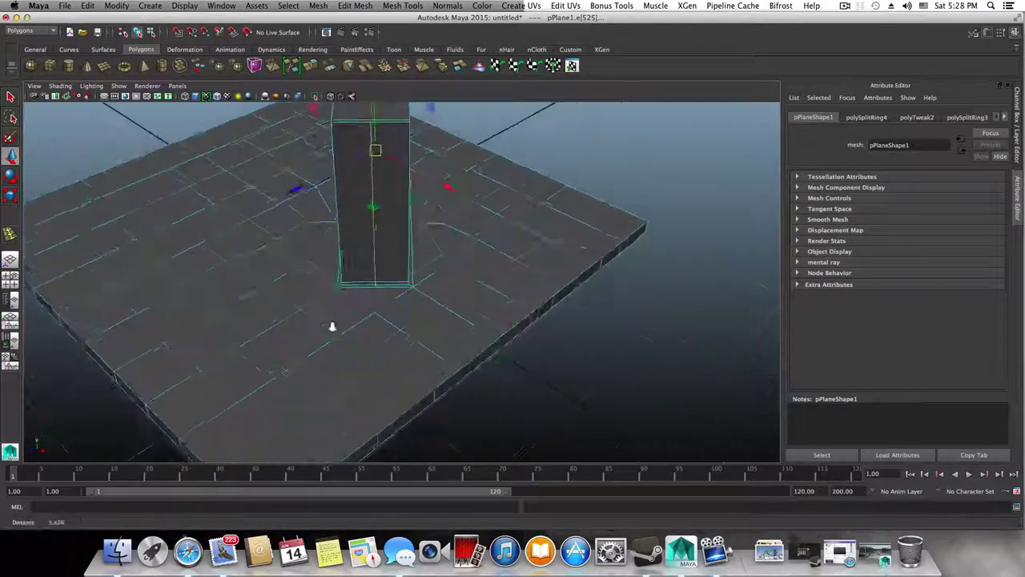
{"action": "right_click_drag", "start_coordinate": [331, 325], "coordinate": [360, 320], "text": "alt"}
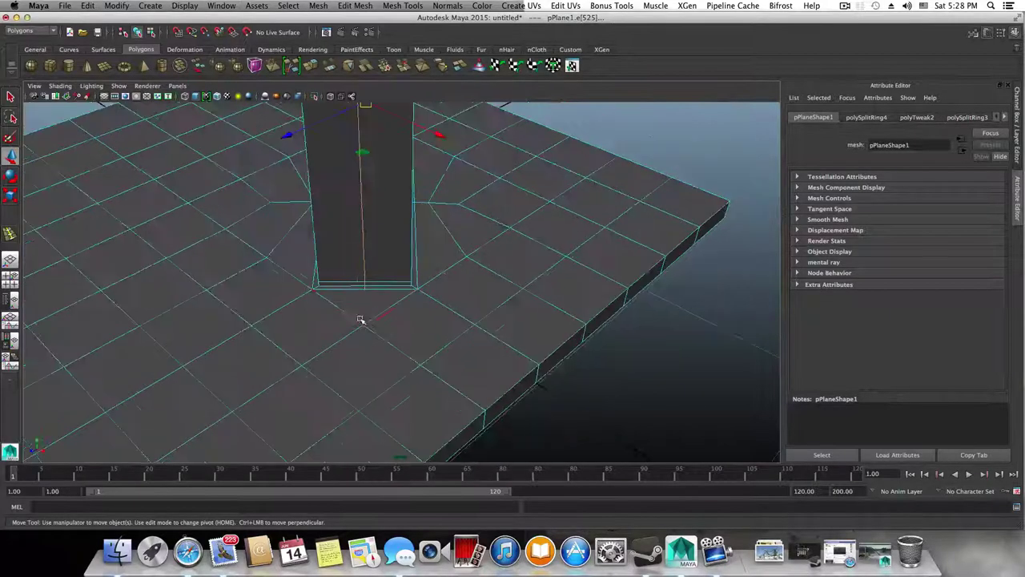
{"action": "left_click_drag", "start_coordinate": [359, 320], "coordinate": [465, 320], "text": "alt"}
Check the smoothed shape of the block with its lengthwise centre loop, and return to the unsmoothed display.
{"action": "key", "text": "3"}
{"action": "right_click_drag", "start_coordinate": [443, 323], "coordinate": [424, 328], "text": "alt"}
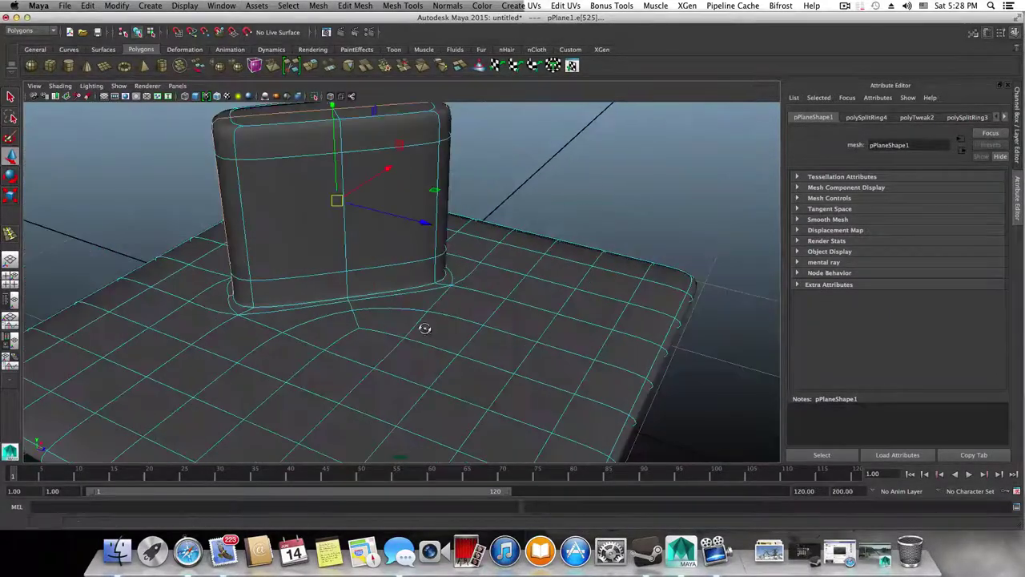
{"action": "left_click_drag", "start_coordinate": [423, 328], "coordinate": [385, 349], "text": "alt"}
{"action": "key", "text": "1"}
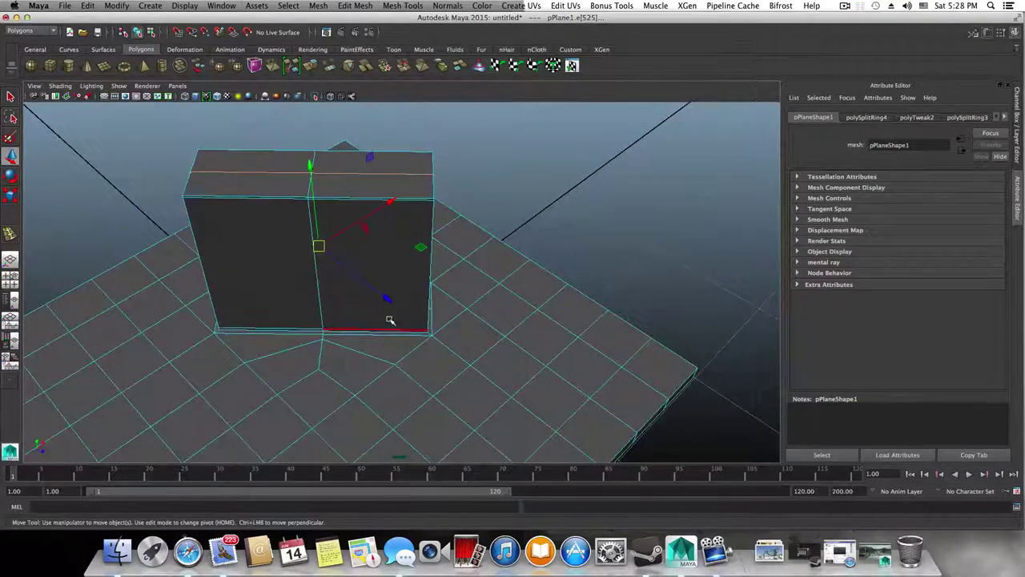
Insert vertical edge loops close to one corner edge of the block with the Insert Edge Loop tool.
{"action": "right_click", "coordinate": [386, 345], "text": "shift"}
{"action": "right_click_drag", "start_coordinate": [351, 358], "coordinate": [404, 327], "text": "shift"}
{"action": "right_click_drag", "start_coordinate": [328, 330], "coordinate": [330, 331], "text": "shift"}
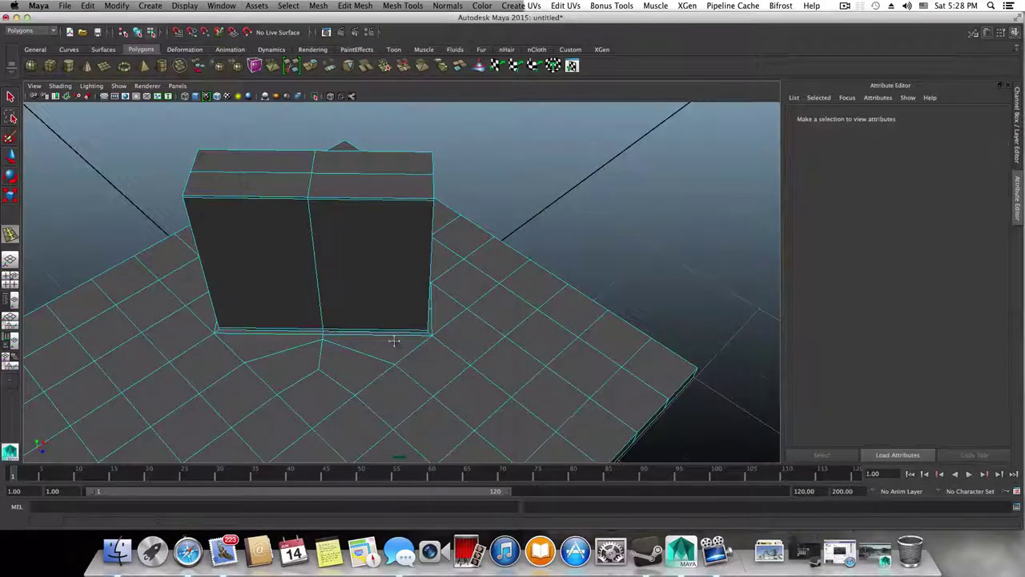
{"action": "left_click_drag", "start_coordinate": [394, 339], "coordinate": [406, 308], "text": "alt"}
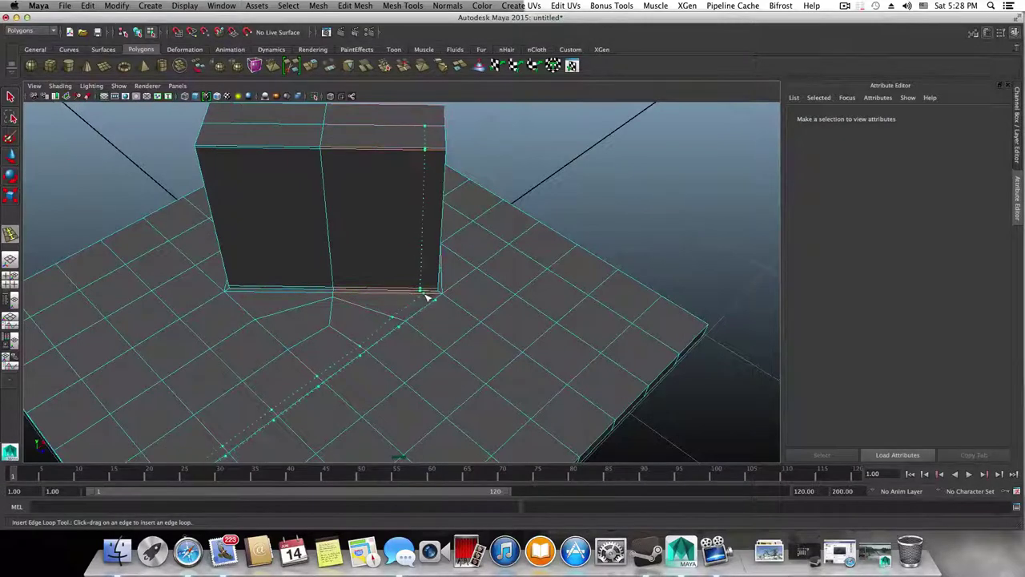
{"action": "left_click_drag", "start_coordinate": [426, 297], "coordinate": [440, 301]}
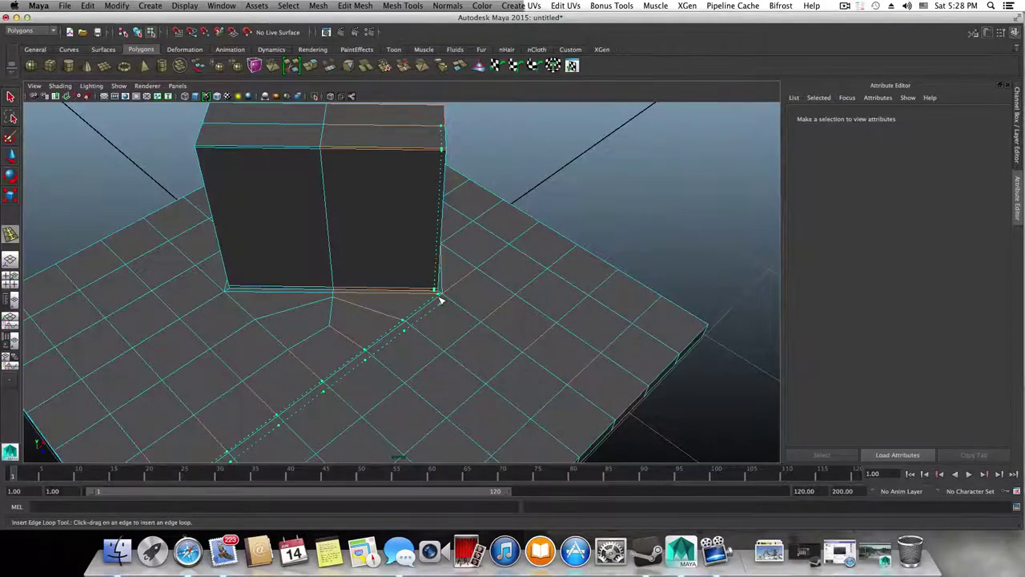
{"action": "left_click_drag", "start_coordinate": [440, 301], "coordinate": [420, 283]}
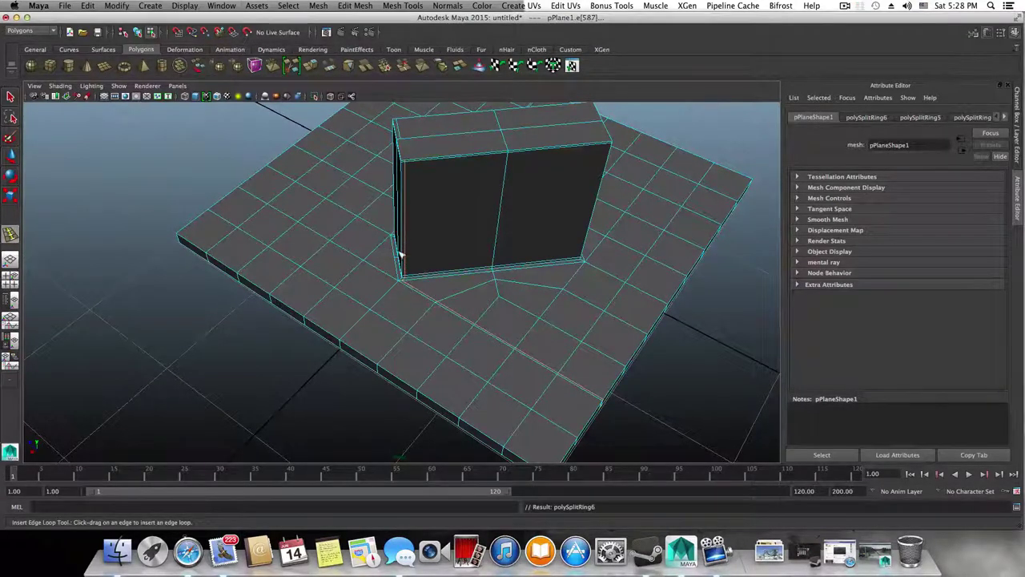
Cut an edge across the block's top with the Multi-Cut tool, from the corner loop and parallel to the short end.
{"action": "left_click_drag", "start_coordinate": [400, 255], "coordinate": [358, 6], "text": "alt"}
{"action": "left_click", "coordinate": [395, 5]}
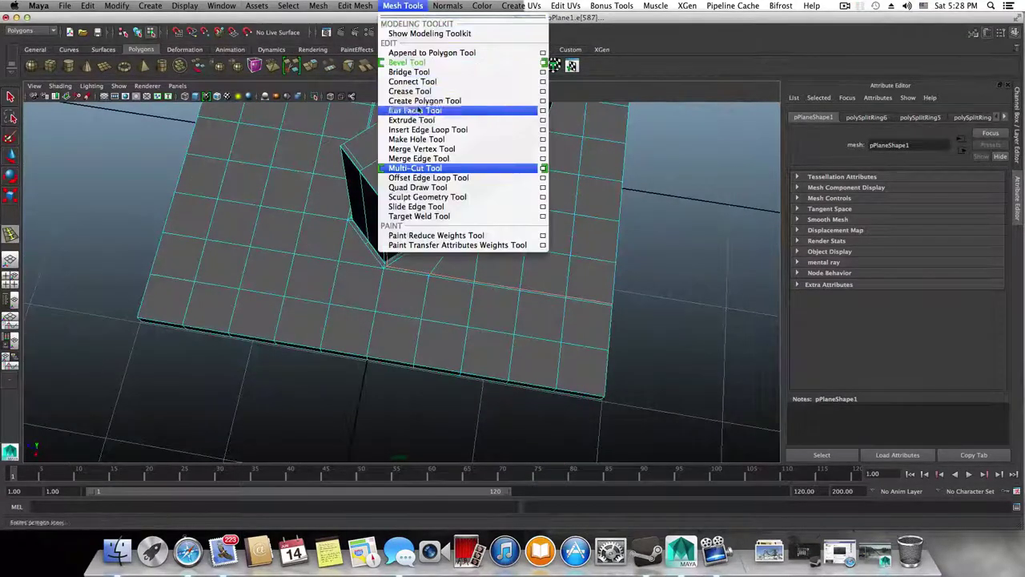
{"action": "left_click", "coordinate": [425, 165]}
{"action": "scroll", "coordinate": [385, 175], "scroll_direction": "up", "scroll_amount": 3}
{"action": "middle_click_drag", "start_coordinate": [404, 157], "coordinate": [428, 255], "text": "alt"}
{"action": "scroll", "coordinate": [435, 223], "scroll_direction": "up", "scroll_amount": 5}
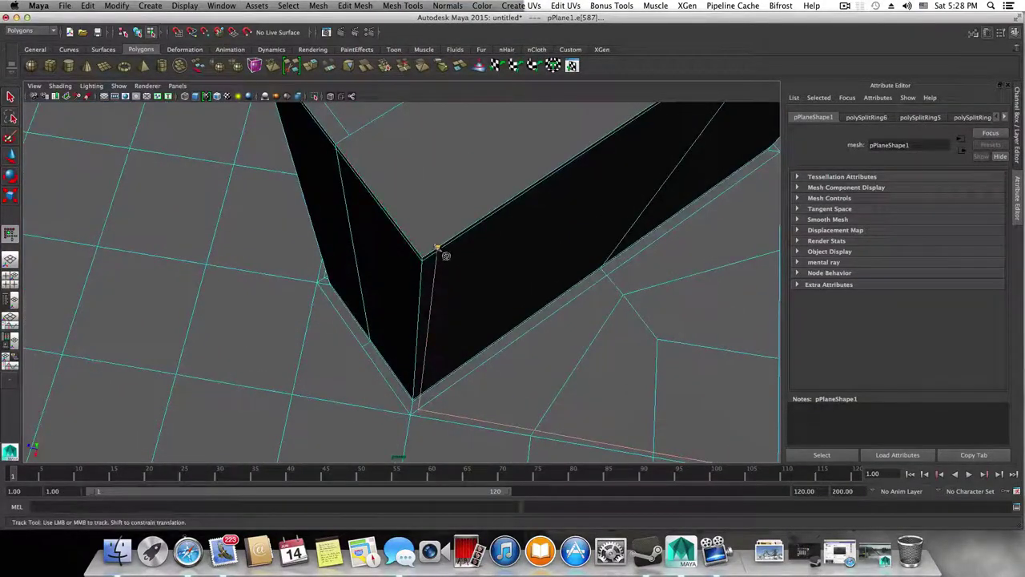
{"action": "left_click", "coordinate": [438, 248]}
{"action": "right_click", "coordinate": [351, 140]}
{"action": "scroll", "coordinate": [388, 246], "scroll_direction": "down", "scroll_amount": 5}
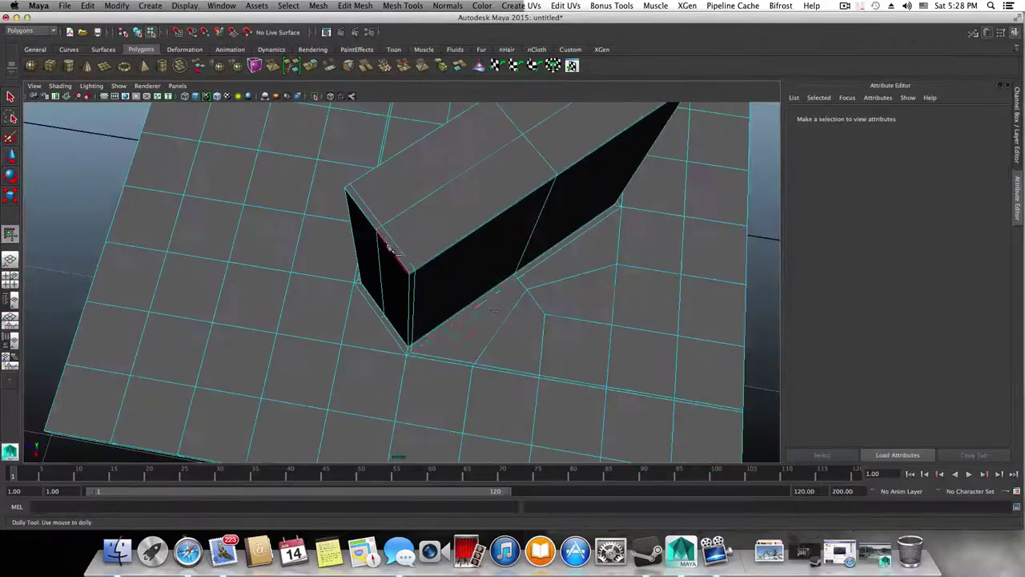
Examine how the supporting edges run around the block's base and across the slab, and leave the Multi-Cut tool.
{"action": "middle_click_drag", "start_coordinate": [511, 356], "coordinate": [411, 299], "text": "alt"}
{"action": "left_click_drag", "start_coordinate": [412, 299], "coordinate": [410, 270], "text": "alt"}
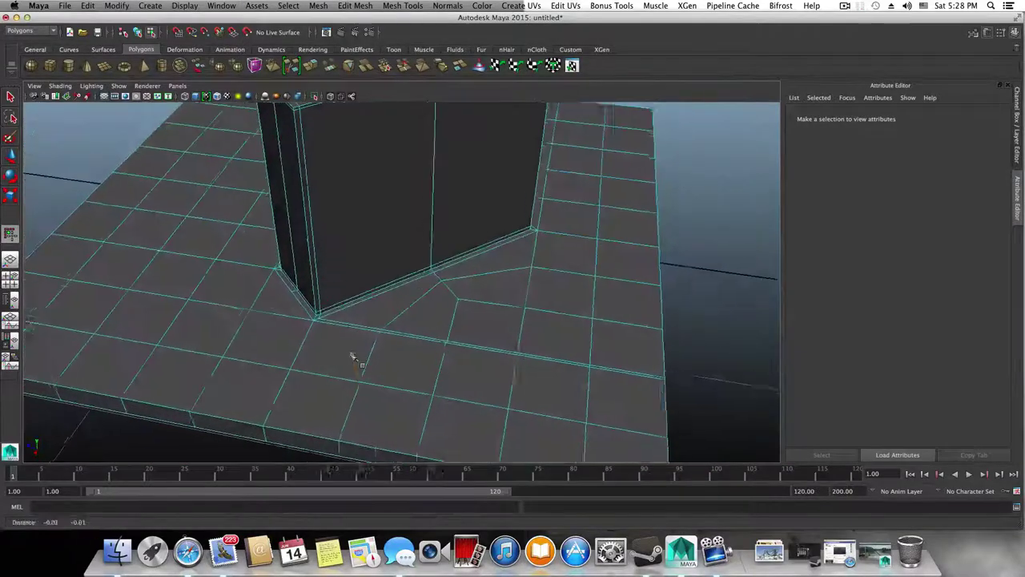
{"action": "middle_click_drag", "start_coordinate": [352, 355], "coordinate": [394, 301], "text": "alt"}
{"action": "left_click_drag", "start_coordinate": [388, 328], "coordinate": [406, 367], "text": "alt"}
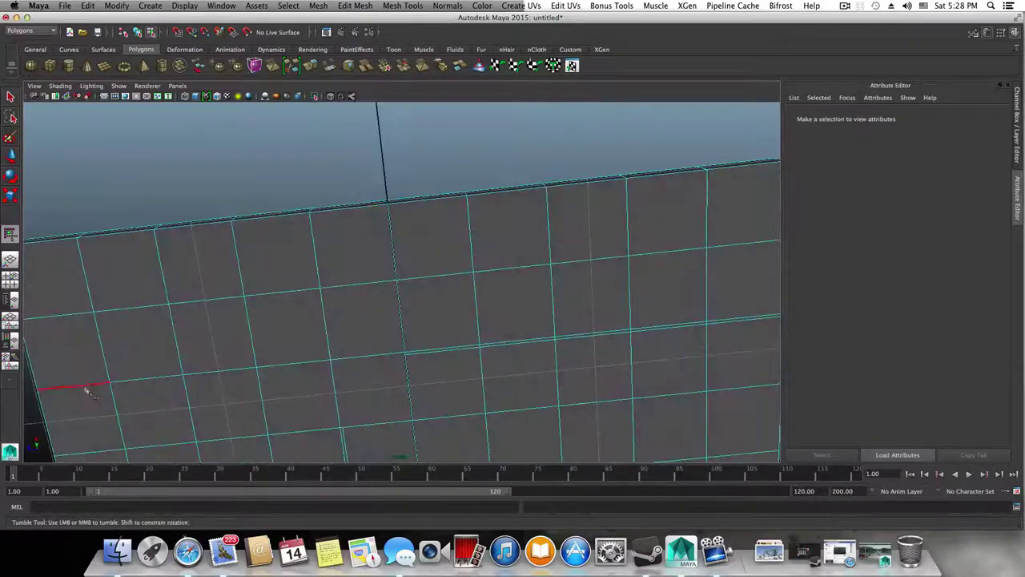
{"action": "left_click_drag", "start_coordinate": [88, 391], "coordinate": [357, 219], "text": "alt"}
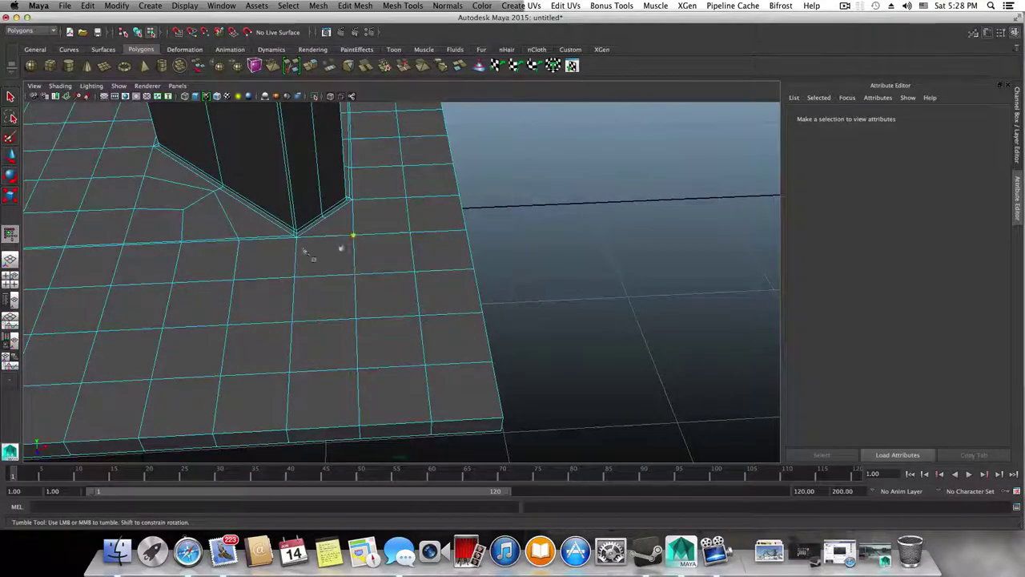
{"action": "middle_click_drag", "start_coordinate": [305, 288], "coordinate": [430, 342], "text": "alt"}
{"action": "left_click_drag", "start_coordinate": [337, 303], "coordinate": [372, 322], "text": "alt"}
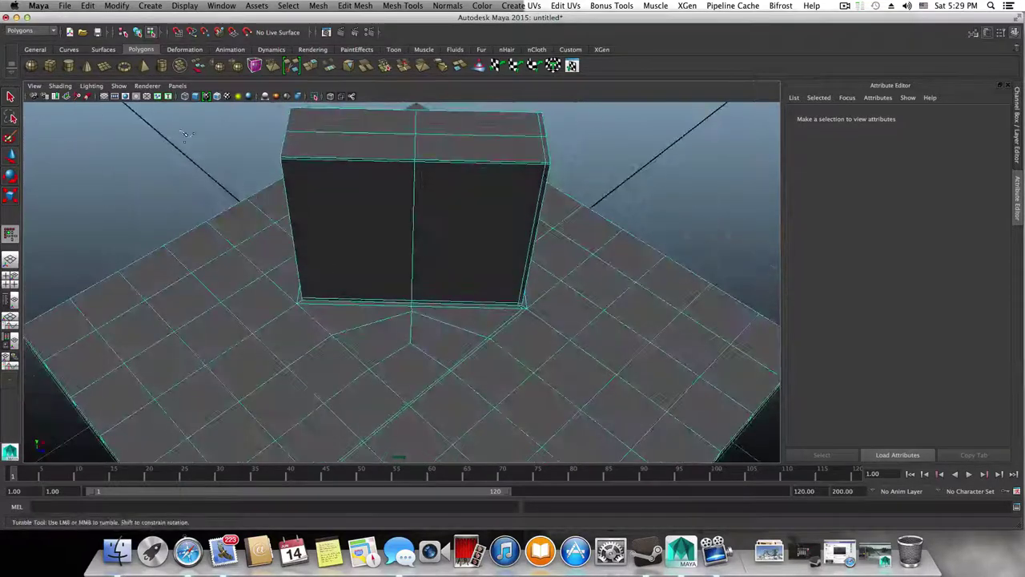
{"action": "left_click", "coordinate": [11, 97]}
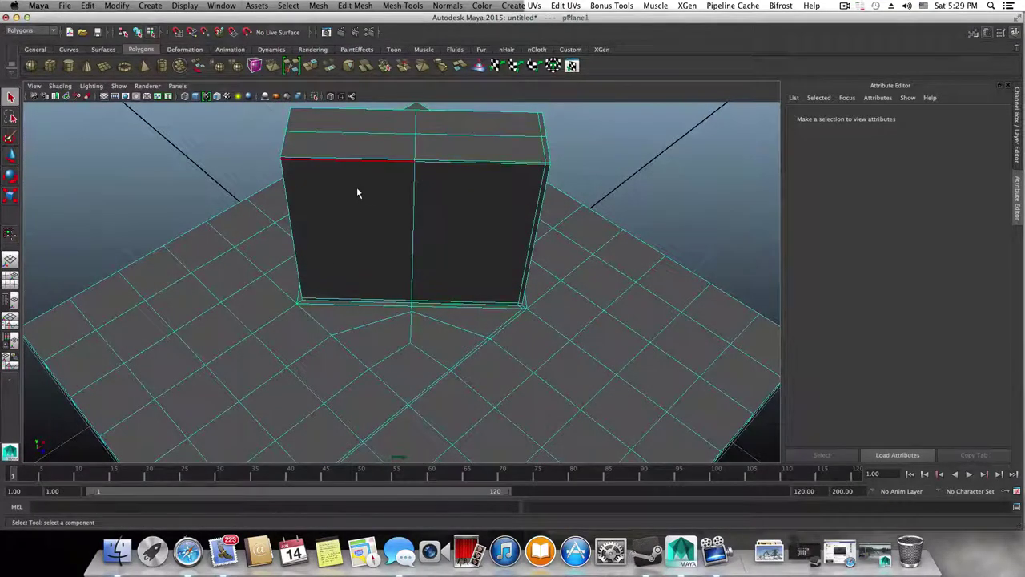
Insert vertical edge loops close to both corners of the block's long side with the Insert Edge Loop tool.
{"action": "left_click", "coordinate": [357, 192]}
{"action": "right_click", "coordinate": [323, 197], "text": "shift"}
{"action": "left_click", "coordinate": [262, 209]}
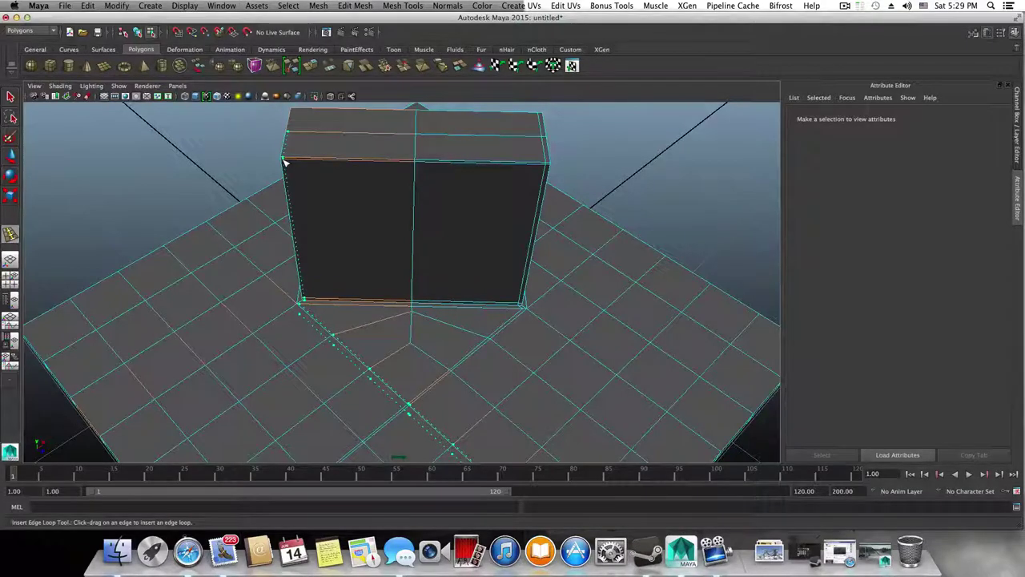
{"action": "left_click_drag", "start_coordinate": [284, 162], "coordinate": [532, 262]}
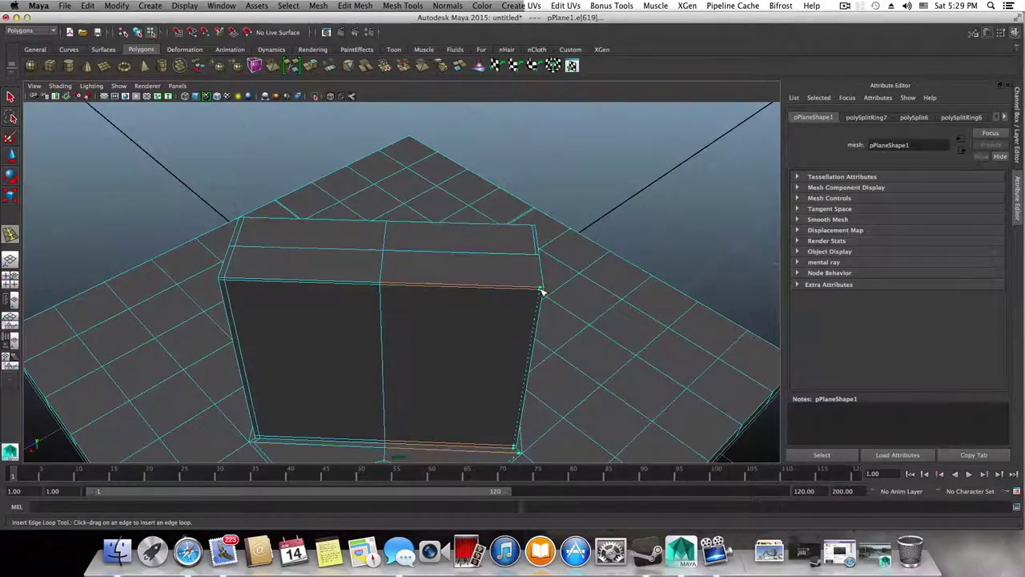
{"action": "left_click", "coordinate": [542, 290]}
Examine how the new corner loops run down the block's long side and across the slab.
{"action": "left_click_drag", "start_coordinate": [542, 290], "coordinate": [499, 206], "text": "alt"}
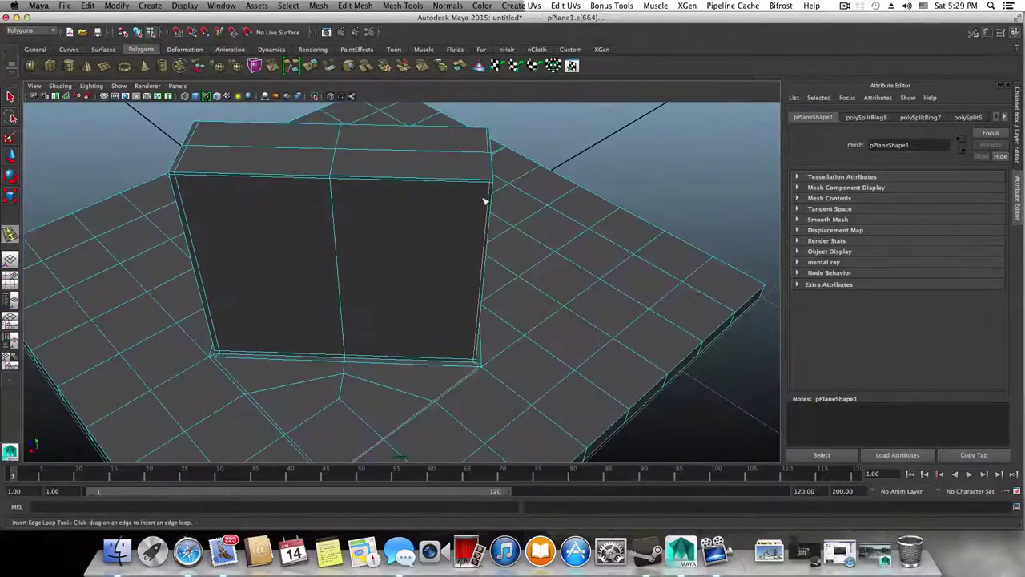
{"action": "middle_click_drag", "start_coordinate": [486, 201], "coordinate": [483, 104], "text": "alt"}
{"action": "right_click_drag", "start_coordinate": [395, 231], "coordinate": [398, 297], "text": "alt"}
{"action": "middle_click_drag", "start_coordinate": [398, 297], "coordinate": [418, 274], "text": "alt"}
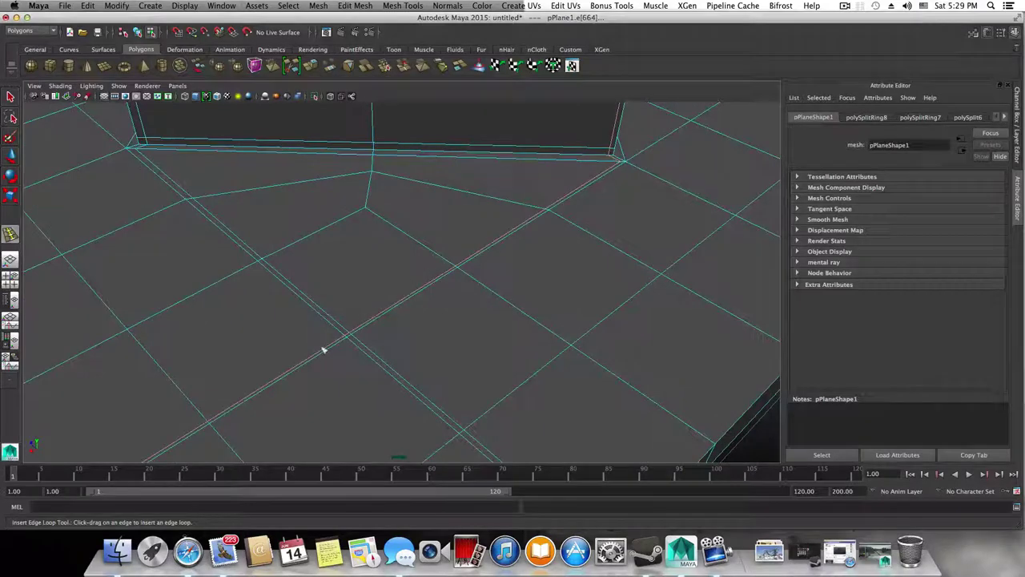
{"action": "scroll", "coordinate": [478, 231], "scroll_direction": "down", "scroll_amount": 3}
{"action": "left_click_drag", "start_coordinate": [526, 149], "coordinate": [513, 170], "text": "alt"}
{"action": "middle_click_drag", "start_coordinate": [499, 119], "coordinate": [482, 172], "text": "alt"}
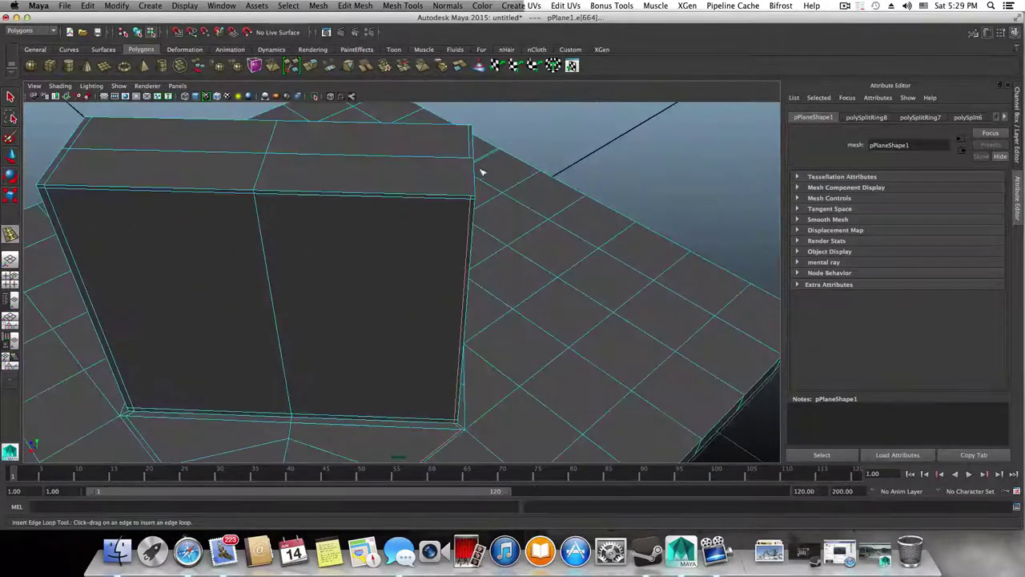
Cut an edge across the block's top with the Multi-Cut tool, from the new corner loop to the lengthwise centre edge, close to the short end.
{"action": "left_click", "coordinate": [396, 4]}
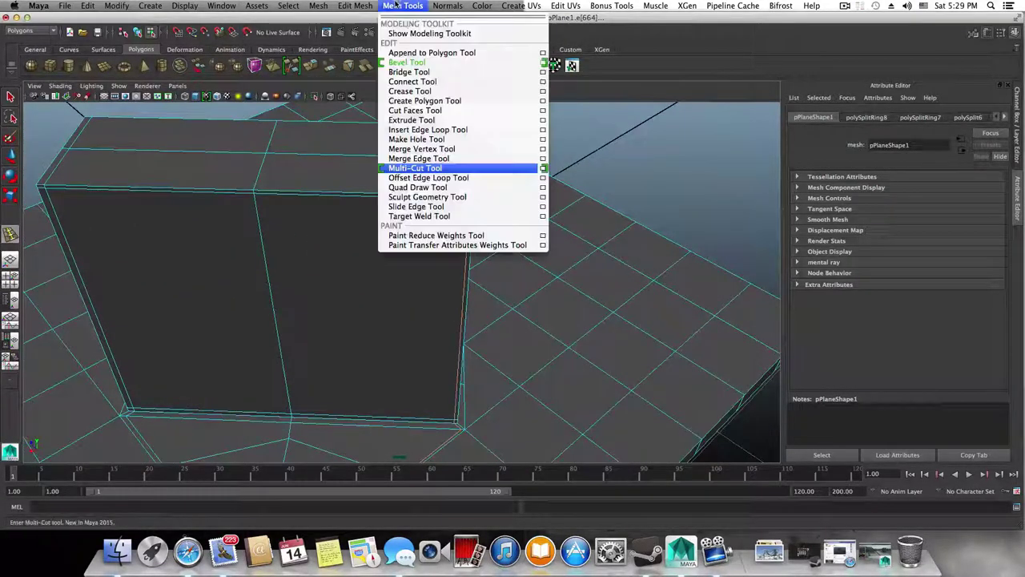
{"action": "left_click", "coordinate": [405, 169]}
{"action": "scroll", "coordinate": [472, 210], "scroll_direction": "down", "scroll_amount": 5}
{"action": "left_click_drag", "start_coordinate": [448, 192], "coordinate": [413, 233], "text": "alt"}
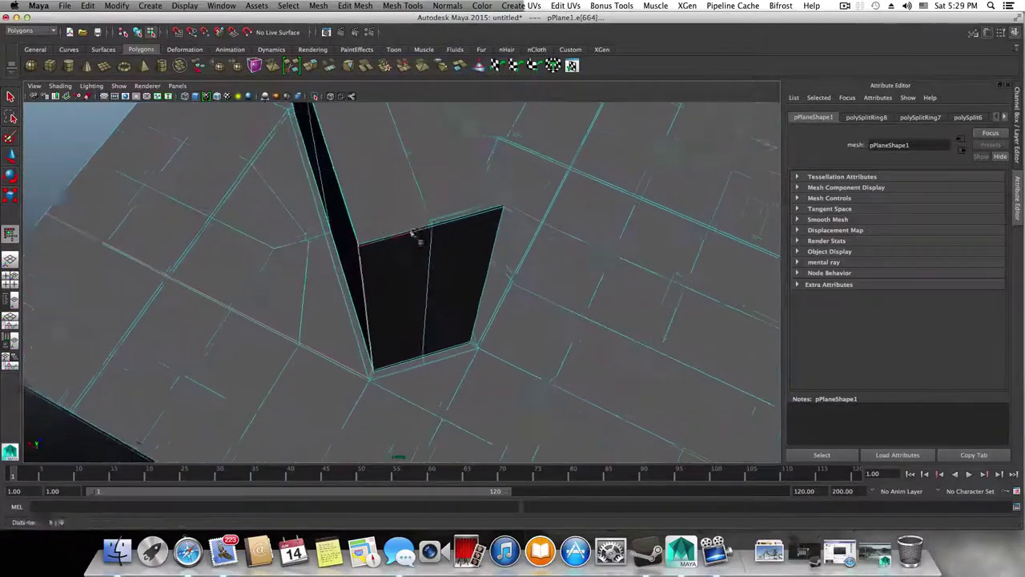
{"action": "scroll", "coordinate": [412, 233], "scroll_direction": "up", "scroll_amount": 1}
{"action": "scroll", "coordinate": [457, 244], "scroll_direction": "up", "scroll_amount": 5}
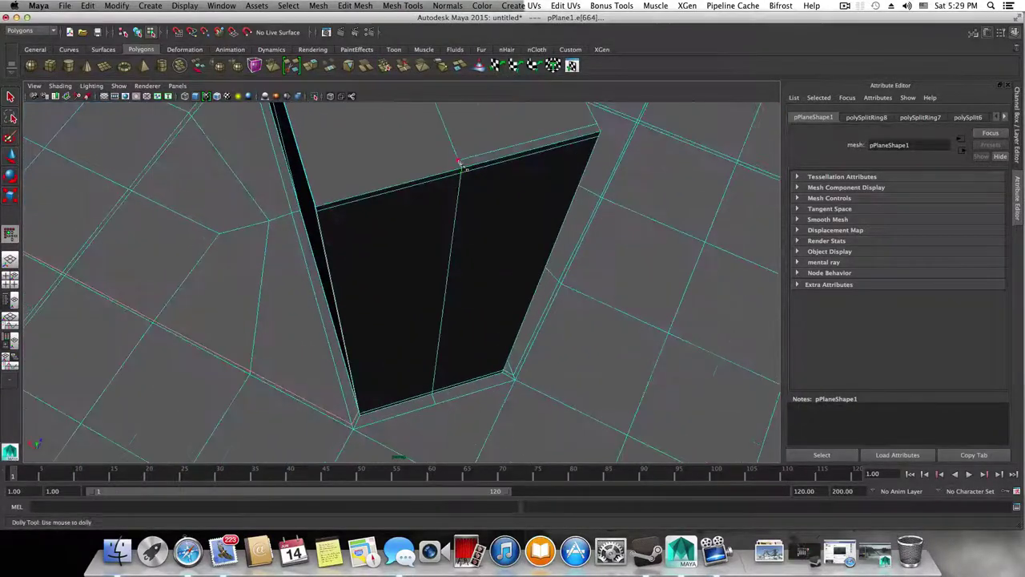
{"action": "left_click", "coordinate": [460, 163]}
{"action": "left_click_drag", "start_coordinate": [321, 202], "coordinate": [503, 147], "text": "alt"}
{"action": "left_click", "coordinate": [436, 133]}
{"action": "key", "text": "Return"}
{"action": "middle_click_drag", "start_coordinate": [503, 147], "coordinate": [503, 178], "text": "alt"}
{"action": "left_click", "coordinate": [501, 173]}
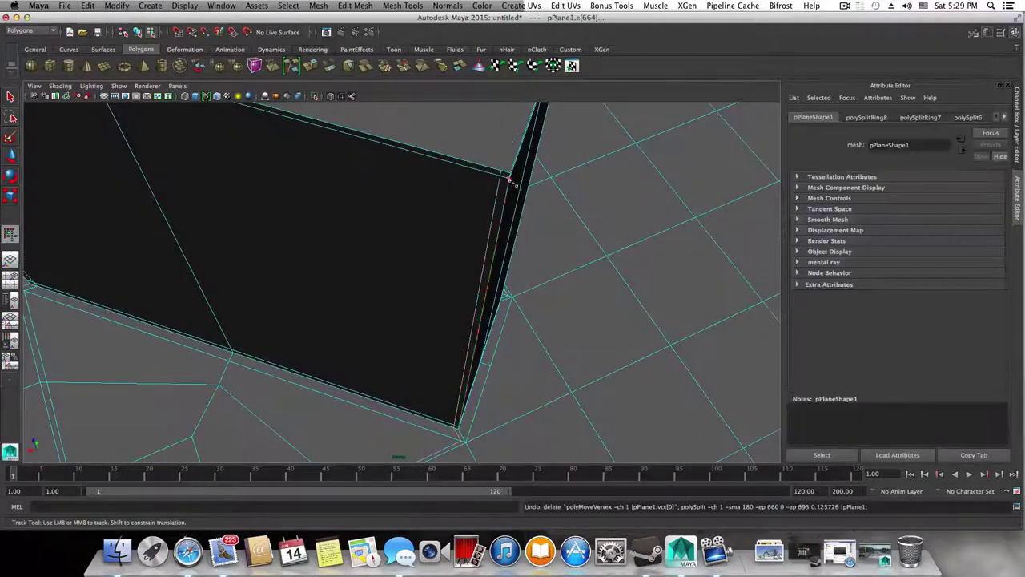
{"action": "left_click_drag", "start_coordinate": [501, 173], "coordinate": [481, 138], "text": "alt"}
{"action": "left_click", "coordinate": [486, 141]}
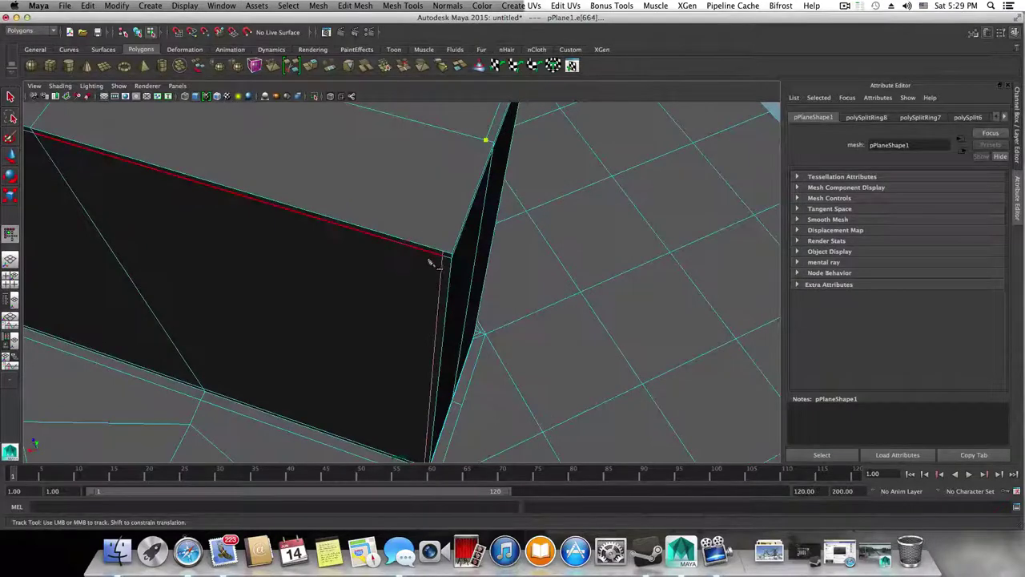
{"action": "left_click", "coordinate": [445, 254]}
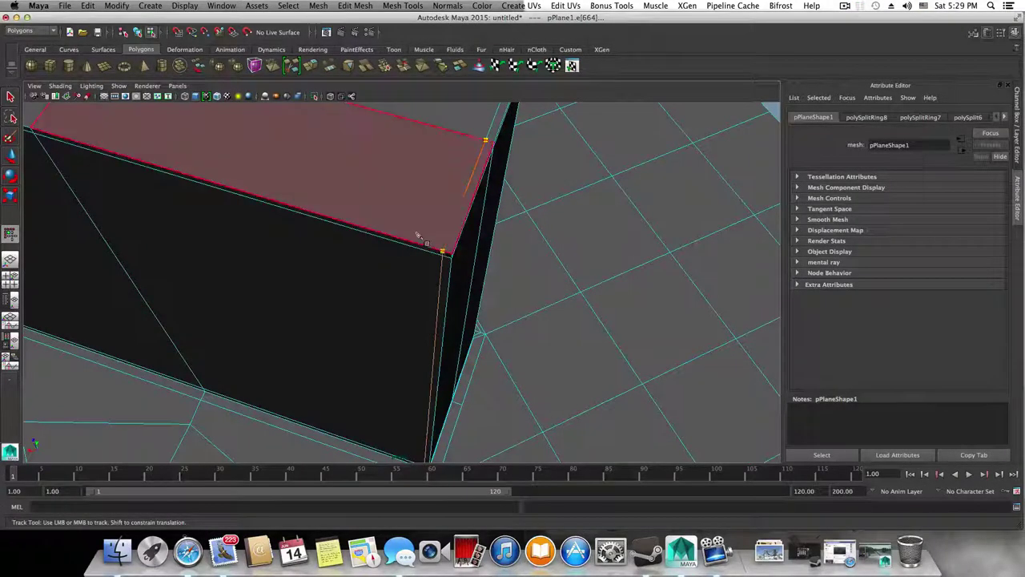
{"action": "key", "text": "Return"}
Examine how the supporting edge loops run and where they end on the slab's underside.
{"action": "left_click_drag", "start_coordinate": [411, 222], "coordinate": [422, 274], "text": "alt"}
{"action": "middle_click_drag", "start_coordinate": [423, 273], "coordinate": [393, 174], "text": "alt"}
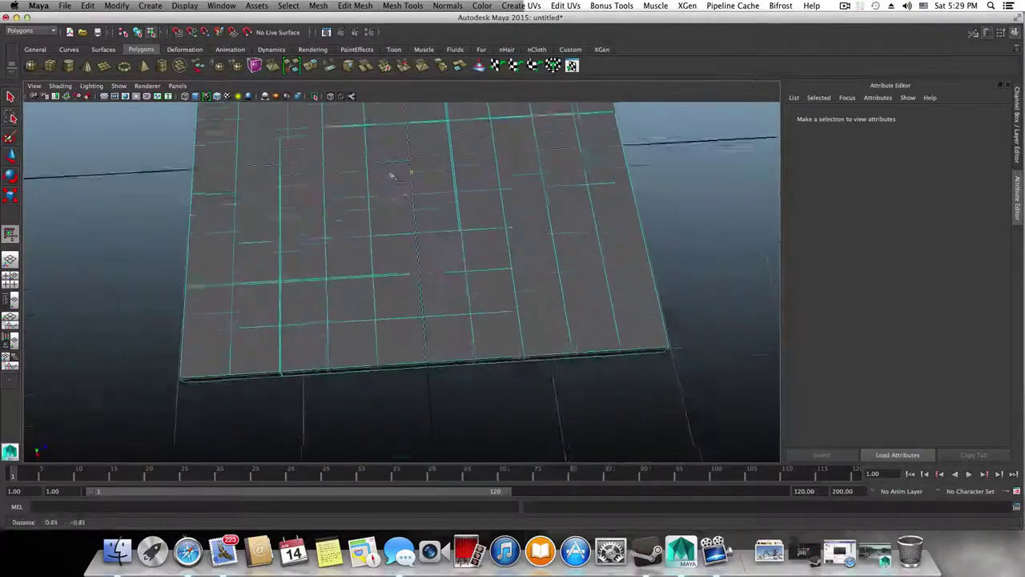
{"action": "right_click_drag", "start_coordinate": [393, 173], "coordinate": [519, 256], "text": "alt"}
{"action": "middle_click_drag", "start_coordinate": [519, 257], "coordinate": [491, 287], "text": "alt"}
{"action": "right_click_drag", "start_coordinate": [491, 289], "coordinate": [529, 320], "text": "alt"}
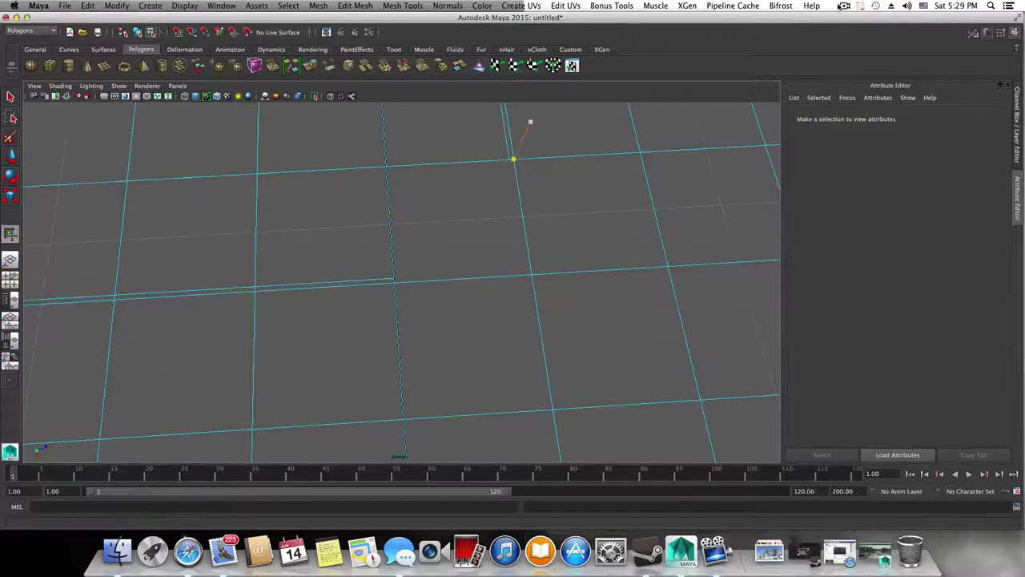
{"action": "left_click", "coordinate": [844, 6]}
{"action": "left_click", "coordinate": [858, 37]}
{"action": "scroll", "coordinate": [553, 250], "scroll_direction": "down", "scroll_amount": 10}
{"action": "middle_click_drag", "start_coordinate": [556, 256], "coordinate": [504, 282], "text": "alt"}
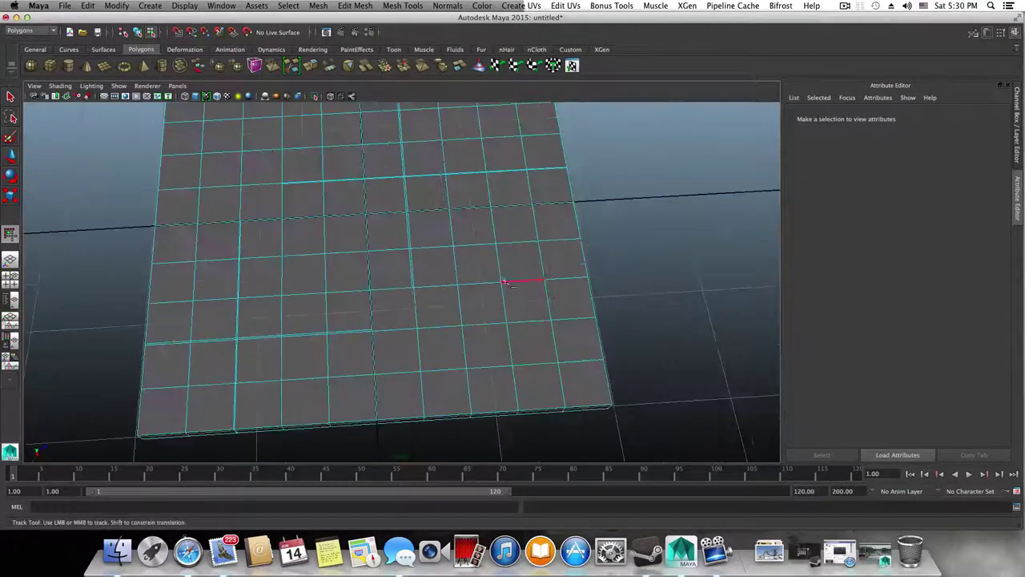
{"action": "scroll", "coordinate": [405, 254], "scroll_direction": "up", "scroll_amount": 5}
{"action": "middle_click_drag", "start_coordinate": [405, 253], "coordinate": [423, 239], "text": "alt"}
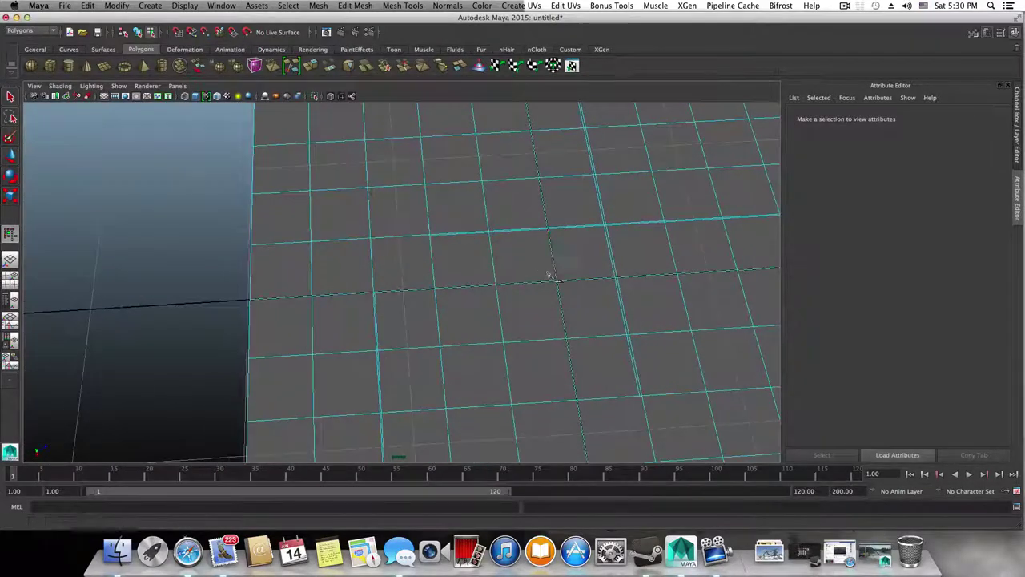
{"action": "middle_click_drag", "start_coordinate": [550, 270], "coordinate": [520, 240], "text": "alt"}
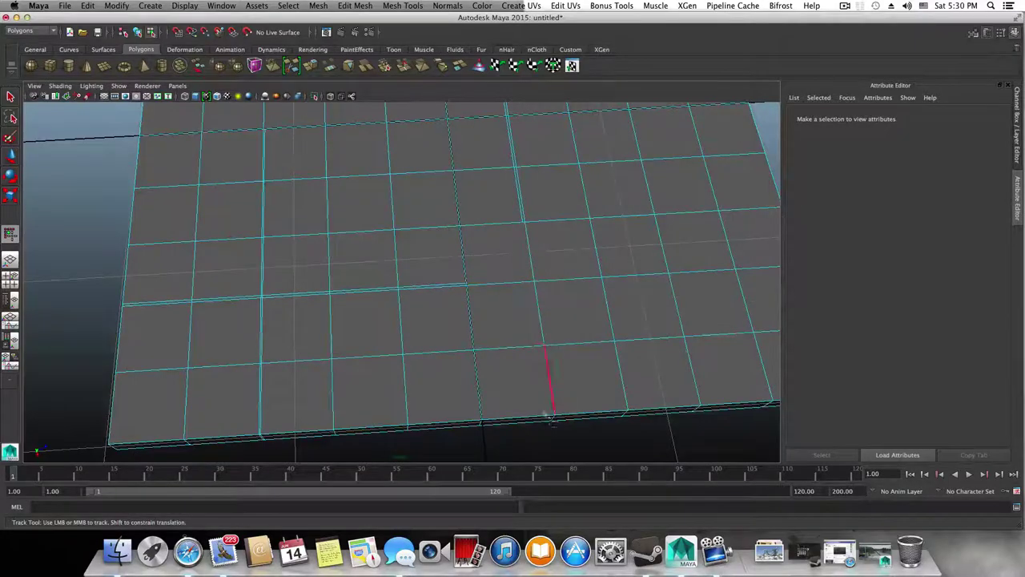
{"action": "left_click_drag", "start_coordinate": [551, 418], "coordinate": [433, 292], "text": "alt"}
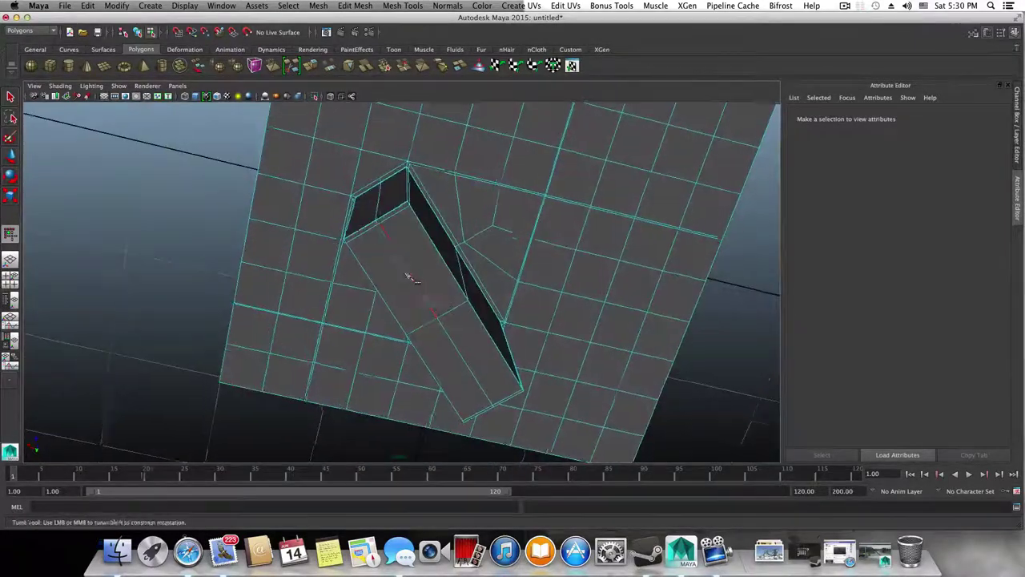
Try to cut an edge path from the base centre of the block's short end across the slab to its outer edge, and undo it.
{"action": "middle_click_drag", "start_coordinate": [408, 276], "coordinate": [451, 321], "text": "alt"}
{"action": "left_click_drag", "start_coordinate": [451, 321], "coordinate": [423, 305], "text": "alt"}
{"action": "middle_click_drag", "start_coordinate": [424, 305], "coordinate": [513, 253], "text": "alt"}
{"action": "right_click_drag", "start_coordinate": [446, 273], "coordinate": [619, 383], "text": "alt"}
{"action": "middle_click_drag", "start_coordinate": [617, 383], "coordinate": [492, 305], "text": "alt"}
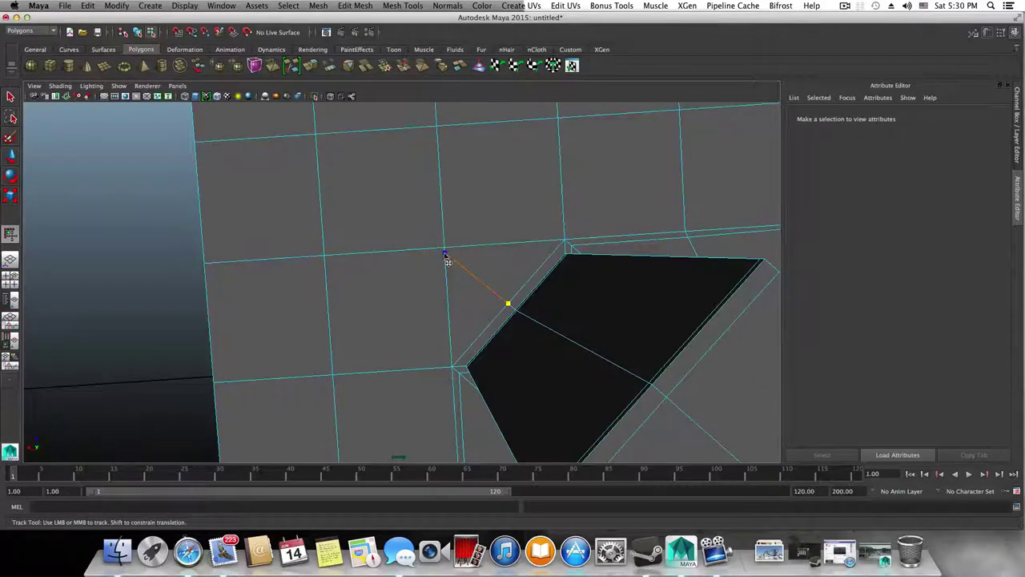
{"action": "left_click_drag", "start_coordinate": [360, 312], "coordinate": [305, 300], "text": "alt"}
{"action": "middle_click_drag", "start_coordinate": [400, 377], "coordinate": [367, 261], "text": "alt"}
{"action": "left_click_drag", "start_coordinate": [366, 261], "coordinate": [382, 316], "text": "alt"}
{"action": "scroll", "coordinate": [398, 392], "scroll_direction": "down", "scroll_amount": 3}
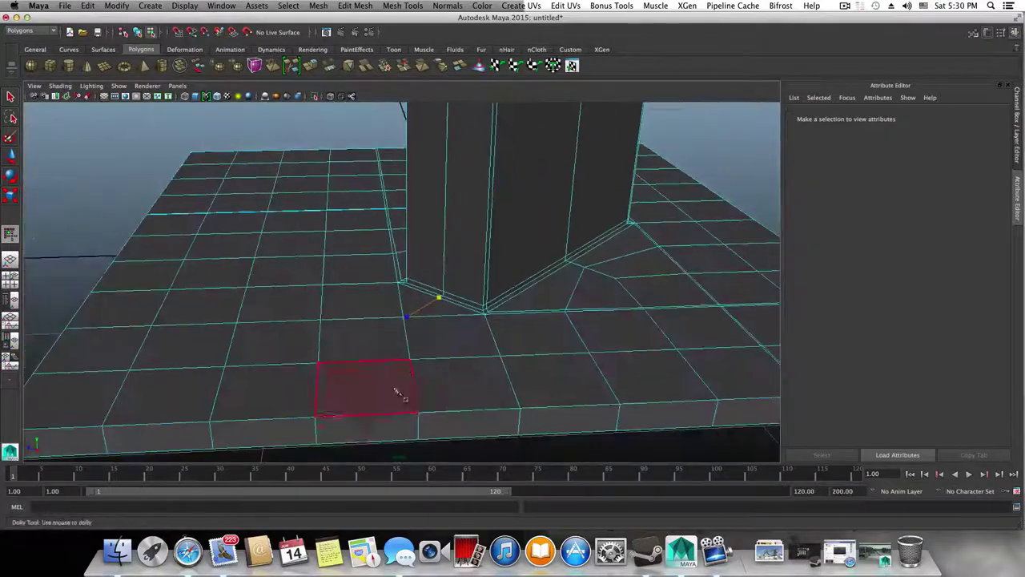
{"action": "left_click_drag", "start_coordinate": [398, 392], "coordinate": [396, 302], "text": "alt"}
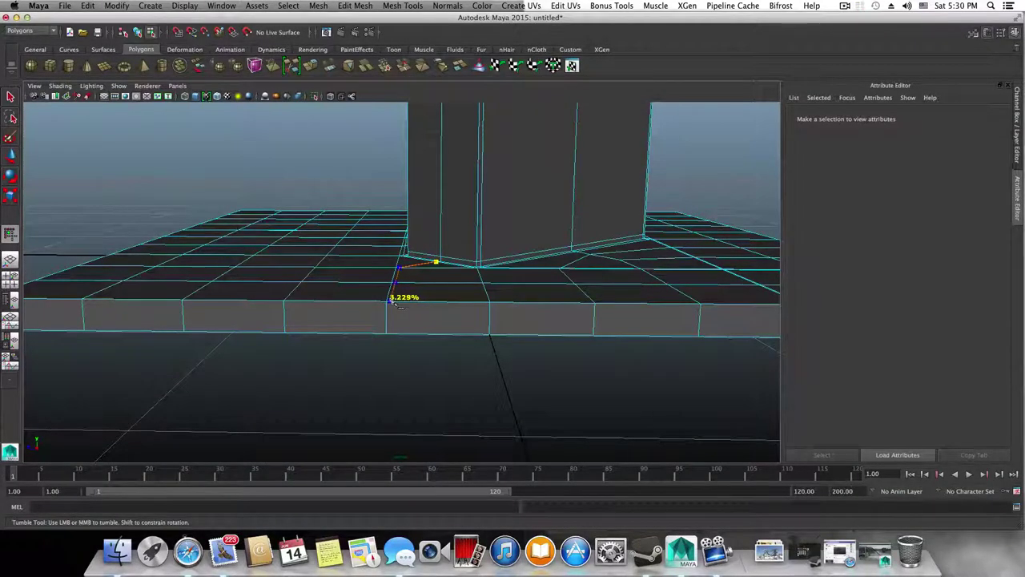
{"action": "left_click_drag", "start_coordinate": [392, 298], "coordinate": [401, 346], "text": "alt"}
{"action": "middle_click_drag", "start_coordinate": [412, 201], "coordinate": [408, 276], "text": "alt"}
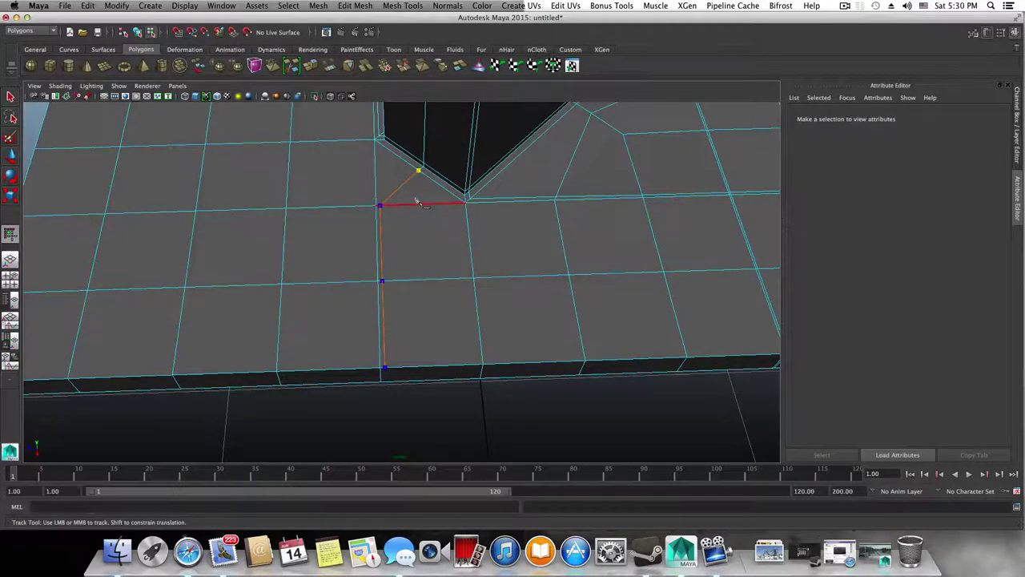
{"action": "key", "text": "z"}
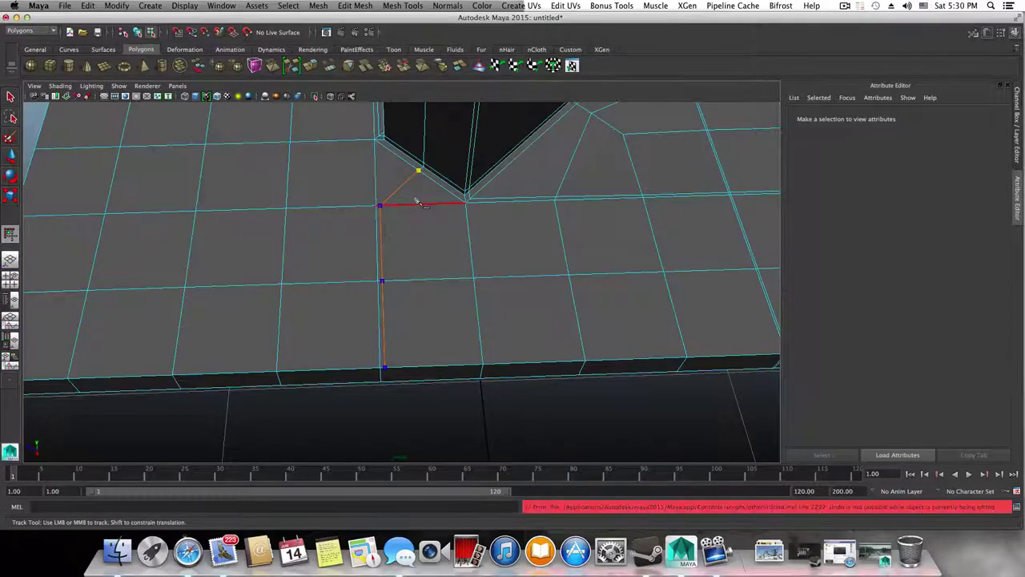
{"action": "key", "text": "Return"}
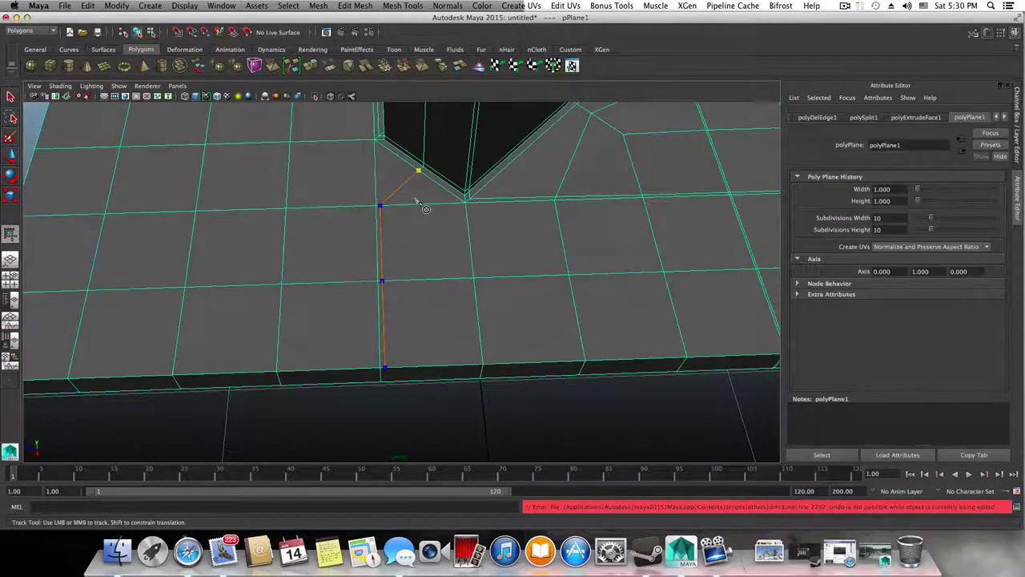
{"action": "key", "text": "z"}
Insert vertical edge loops close to both corners of the block's short end with the Insert Edge Loop tool.
{"action": "middle_click_drag", "start_coordinate": [418, 203], "coordinate": [423, 282], "text": "alt"}
{"action": "left_click_drag", "start_coordinate": [423, 281], "coordinate": [482, 250], "text": "alt"}
{"action": "left_click", "coordinate": [11, 97]}
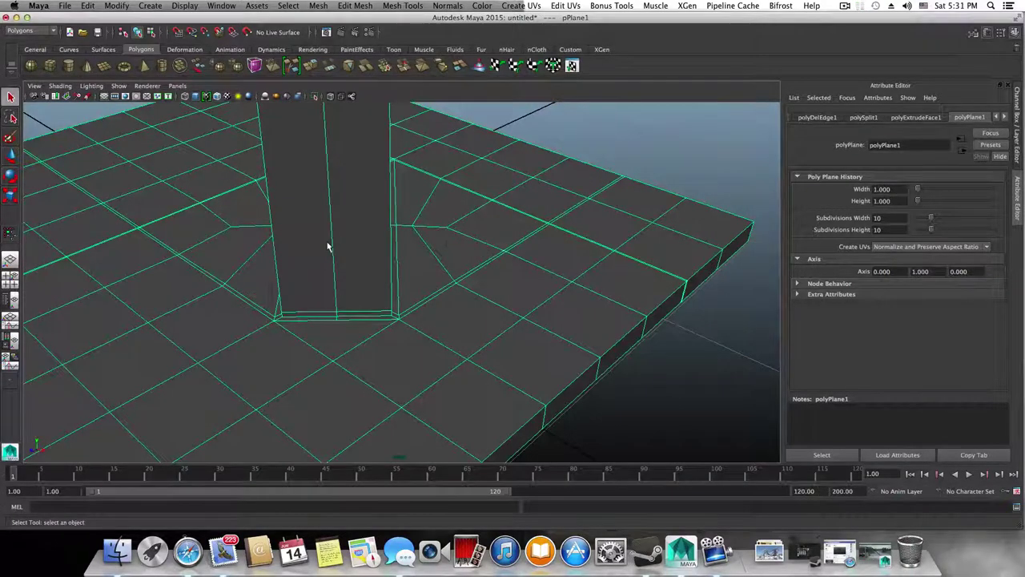
{"action": "right_click_drag", "start_coordinate": [327, 244], "coordinate": [307, 249], "text": "shift"}
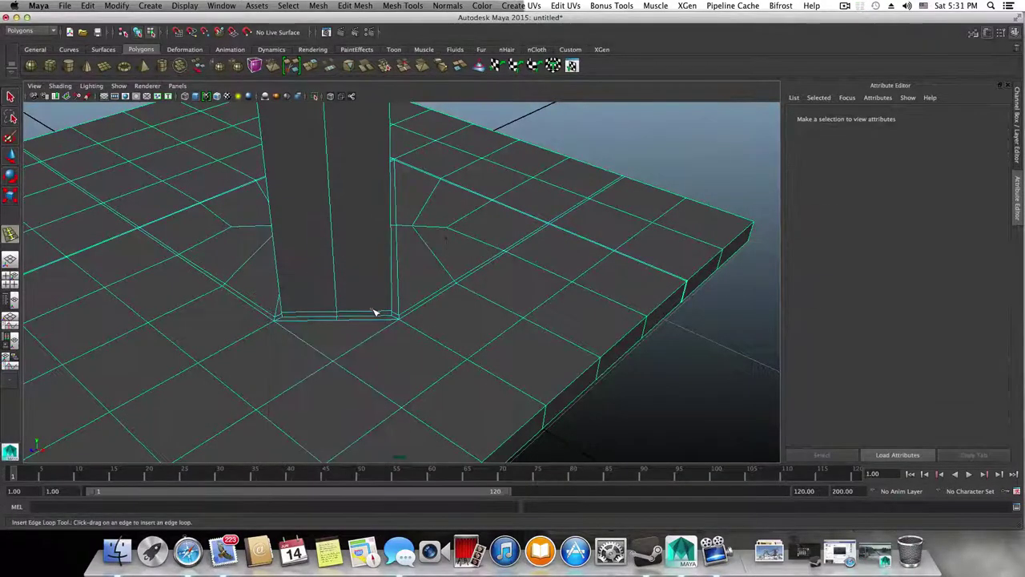
{"action": "left_click_drag", "start_coordinate": [375, 312], "coordinate": [388, 318]}
{"action": "left_click_drag", "start_coordinate": [390, 319], "coordinate": [390, 318]}
{"action": "left_click_drag", "start_coordinate": [301, 316], "coordinate": [288, 317]}
Cut an edge on the slab's underside with the Multi-Cut tool, extending the unfinished loop to the neighbouring loop crossing.
{"action": "left_click_drag", "start_coordinate": [300, 370], "coordinate": [356, 273], "text": "alt"}
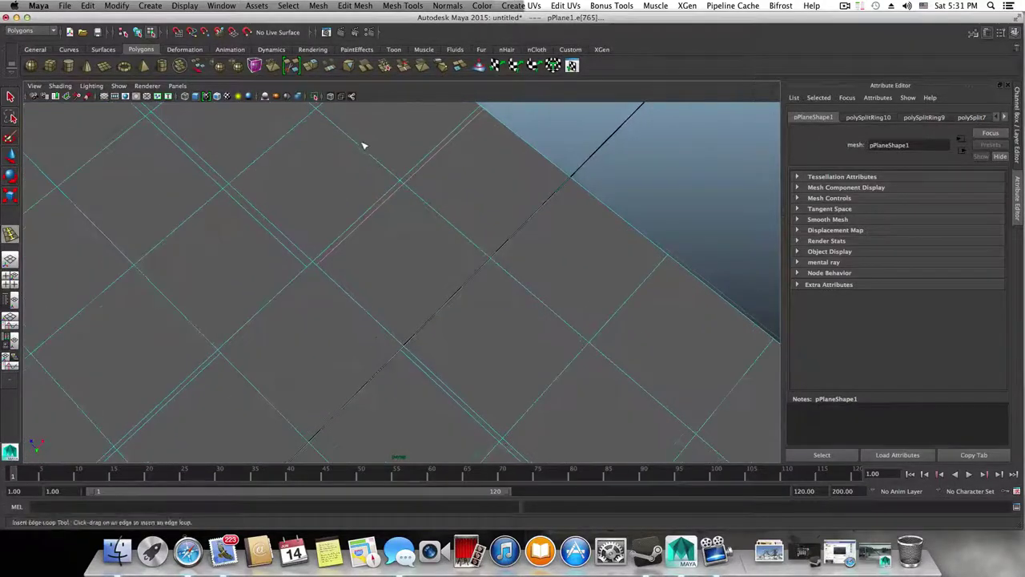
{"action": "left_click", "coordinate": [386, 5]}
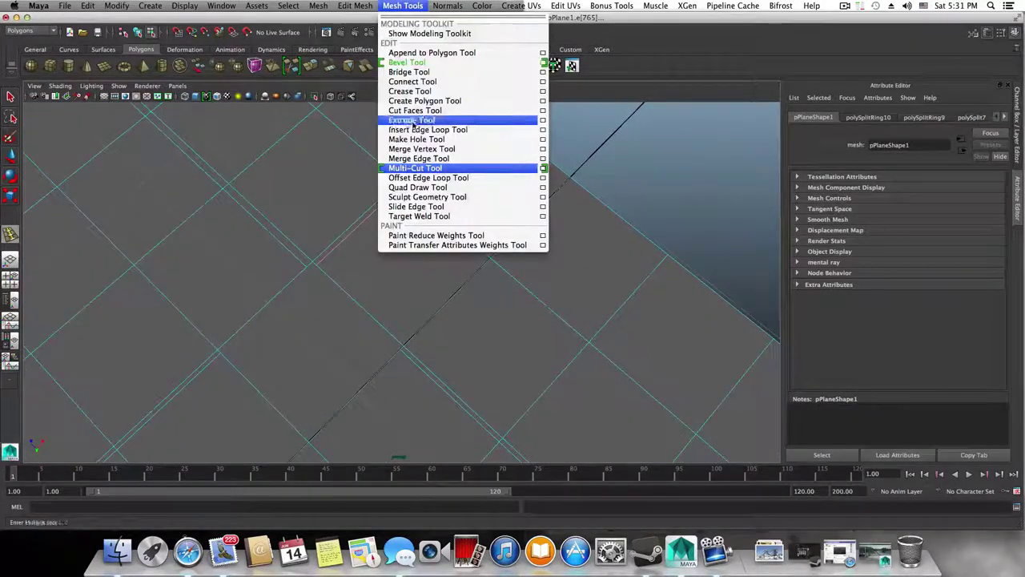
{"action": "left_click", "coordinate": [416, 168]}
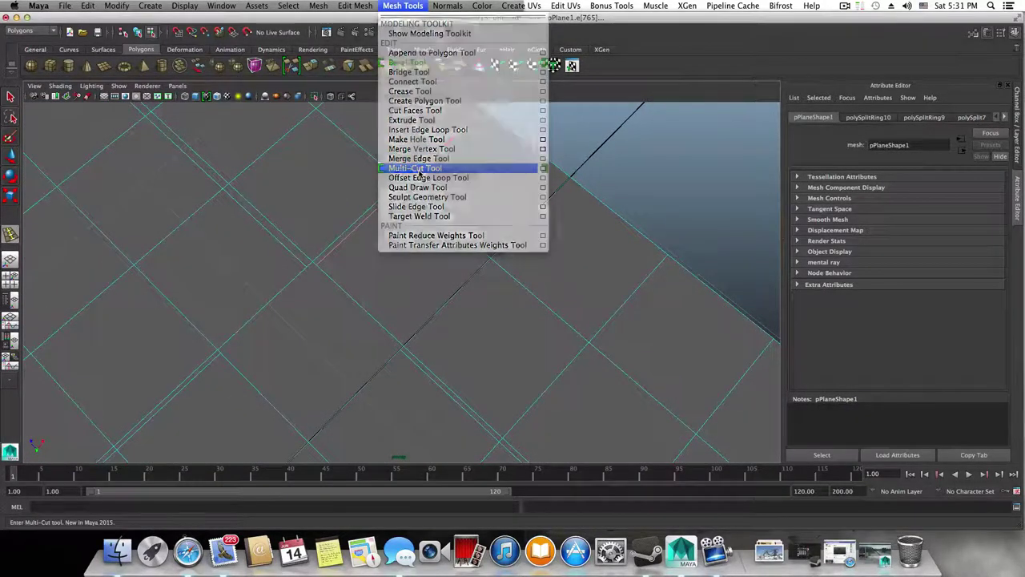
{"action": "left_click", "coordinate": [401, 350]}
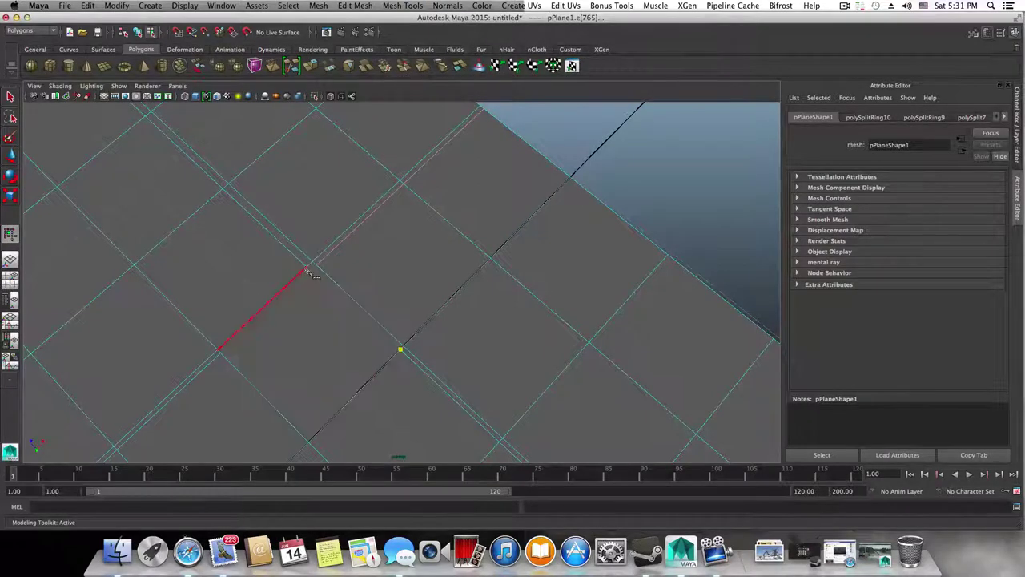
{"action": "left_click", "coordinate": [311, 274]}
{"action": "right_click", "coordinate": [317, 274]}
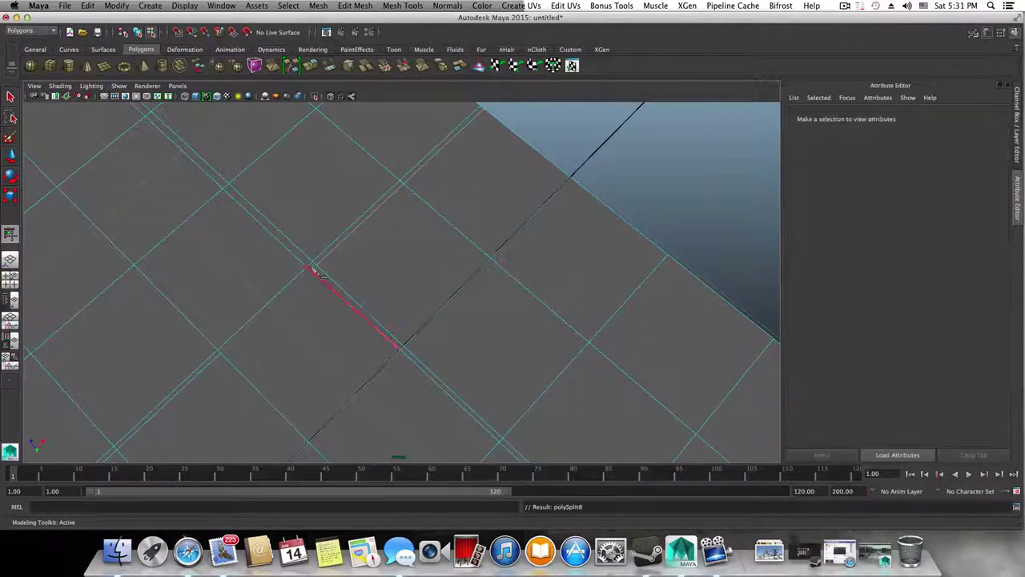
Cut an edge on the slab's underside from the double-loop crossing to the grid vertex where the neighbouring loop ends.
{"action": "left_click", "coordinate": [316, 267]}
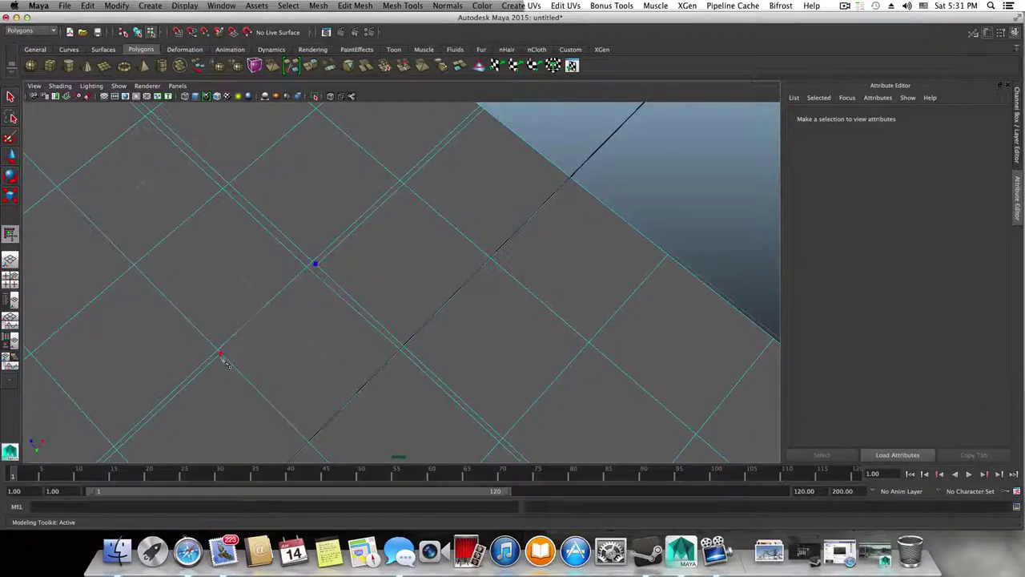
{"action": "right_click_drag", "start_coordinate": [245, 355], "coordinate": [279, 350], "text": "alt"}
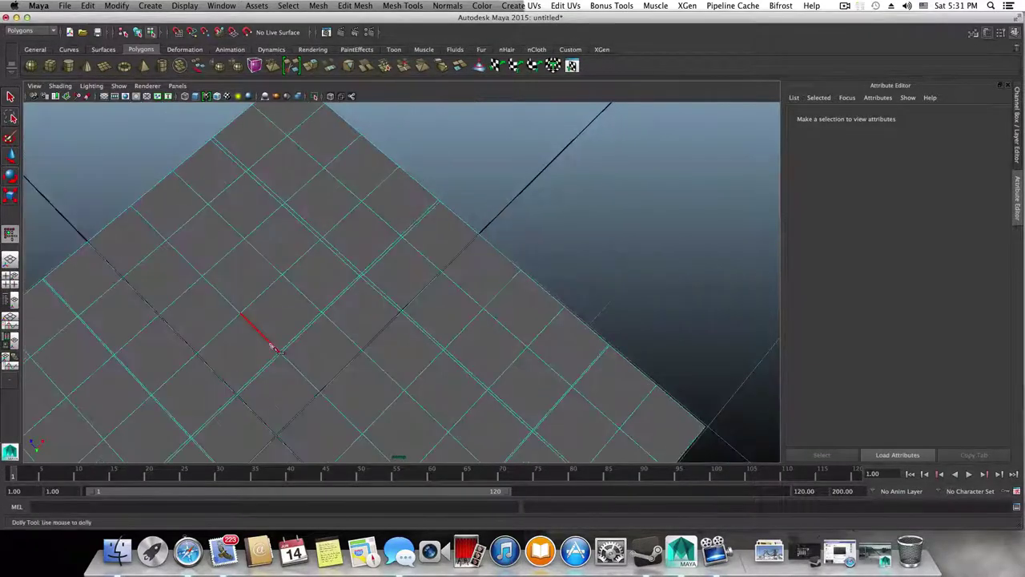
{"action": "right_click_drag", "start_coordinate": [351, 346], "coordinate": [471, 356], "text": "alt"}
{"action": "right_click_drag", "start_coordinate": [334, 329], "coordinate": [435, 350], "text": "alt"}
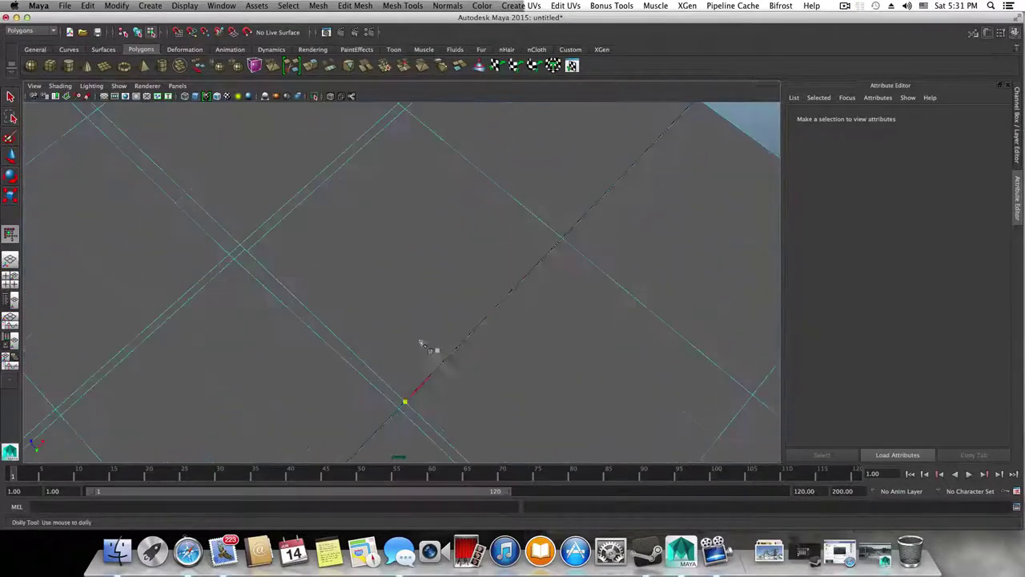
Merge a duplicate vertex at the double-loop crossing with the Merge Vertex Tool, and nudge the remaining vertex slightly along Z into line.
{"action": "left_click", "coordinate": [353, 6]}
{"action": "mouse_move", "coordinate": [411, 7]}
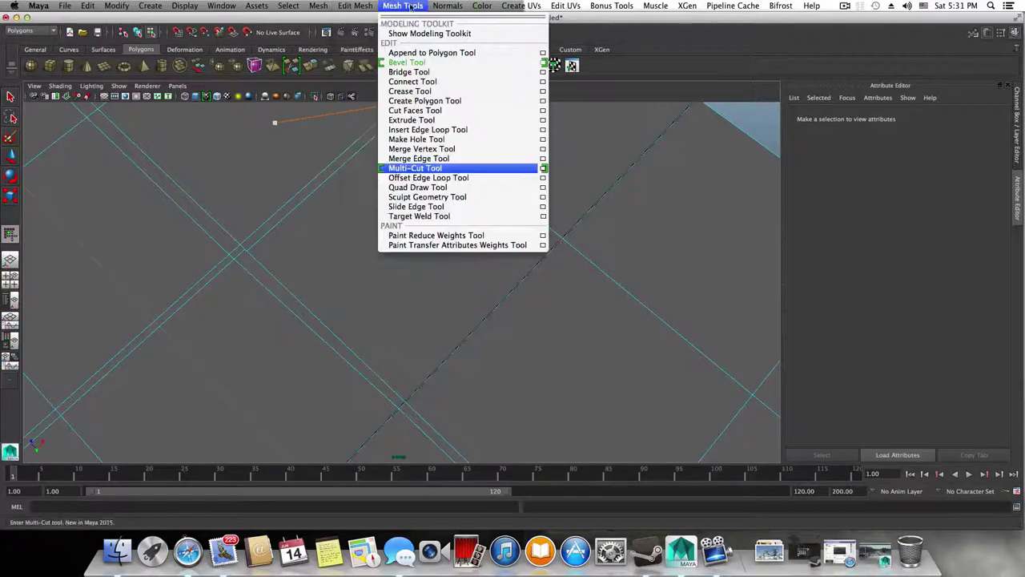
{"action": "left_click", "coordinate": [416, 149]}
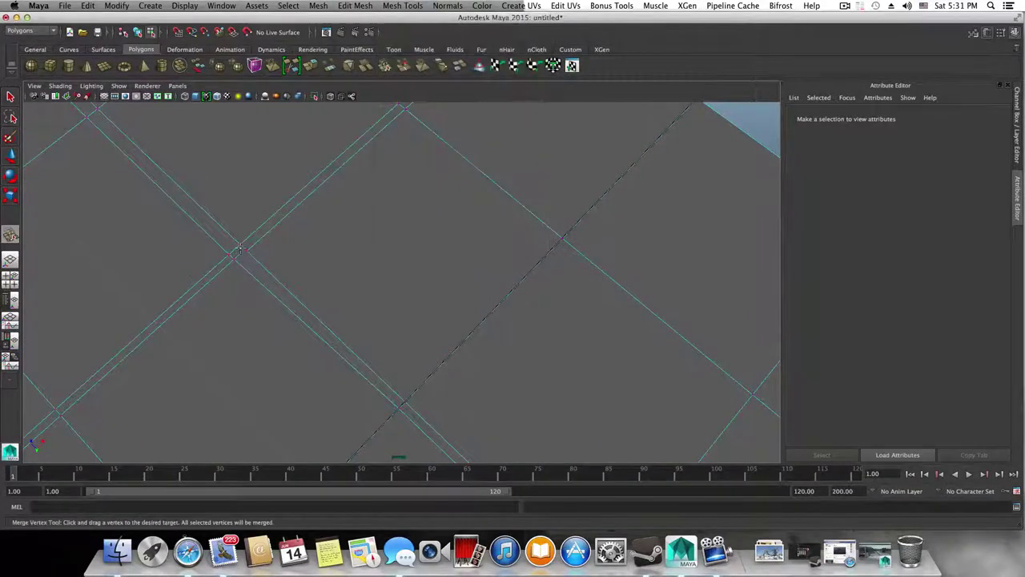
{"action": "left_click_drag", "start_coordinate": [246, 251], "coordinate": [233, 257]}
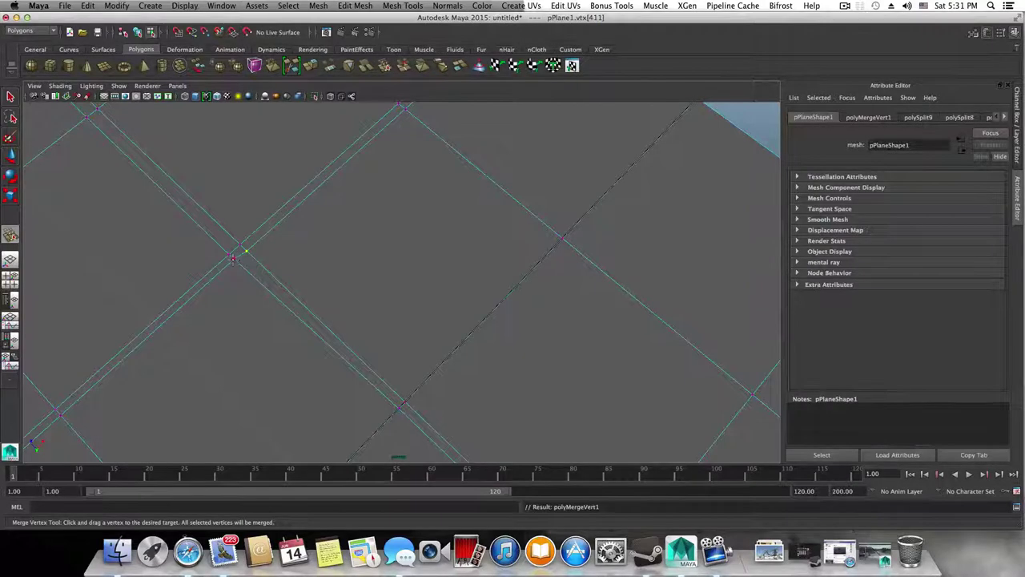
{"action": "key", "text": "q"}
{"action": "key", "text": "w"}
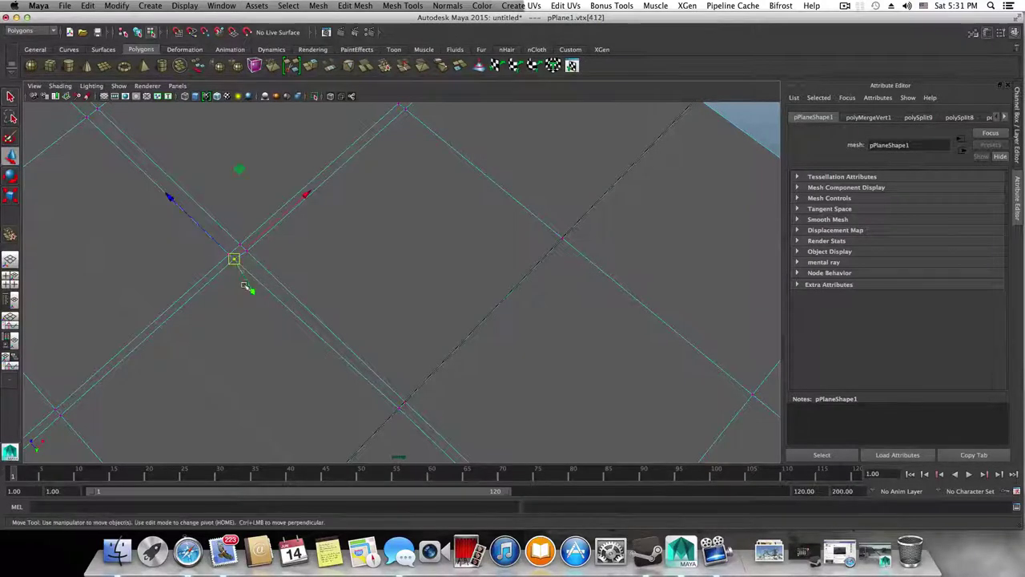
{"action": "left_click_drag", "start_coordinate": [170, 199], "coordinate": [172, 201]}
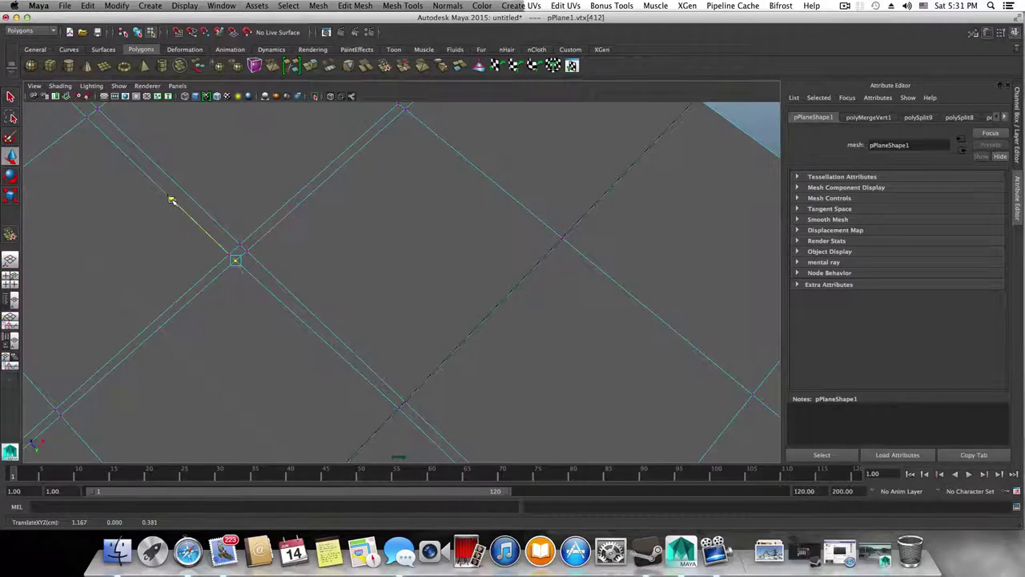
Cut an edge with the Multi-Cut Tool from the other loop corner on the underside to the vertex on the slab's centre line.
{"action": "scroll", "coordinate": [258, 290], "scroll_direction": "down", "scroll_amount": 10}
{"action": "middle_click_drag", "start_coordinate": [331, 346], "coordinate": [326, 225], "text": "alt"}
{"action": "left_click_drag", "start_coordinate": [327, 225], "coordinate": [323, 282], "text": "alt"}
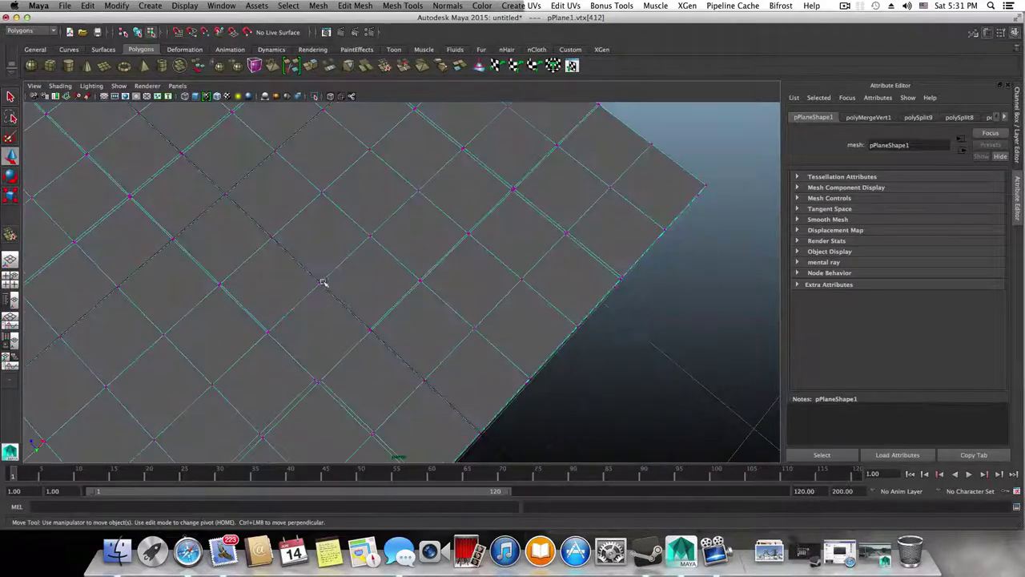
{"action": "right_click_drag", "start_coordinate": [320, 306], "coordinate": [365, 298], "text": "alt"}
{"action": "left_click", "coordinate": [403, 6]}
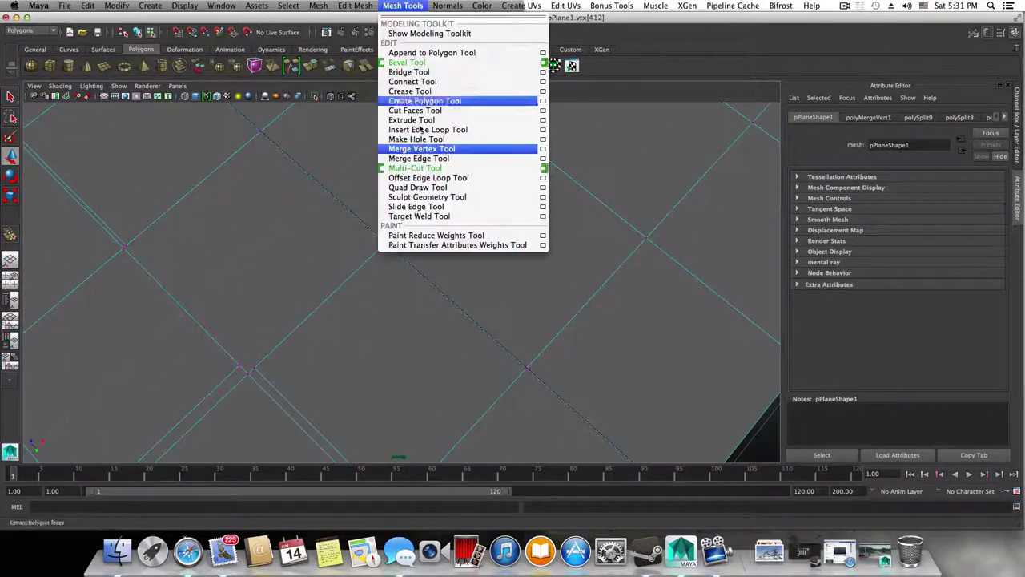
{"action": "left_click", "coordinate": [430, 169]}
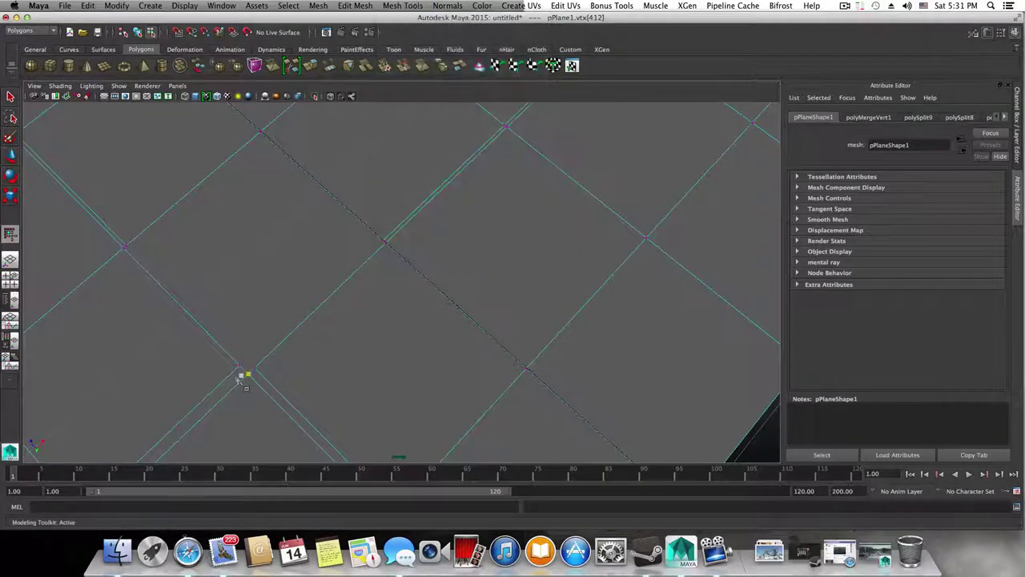
{"action": "left_click", "coordinate": [240, 367]}
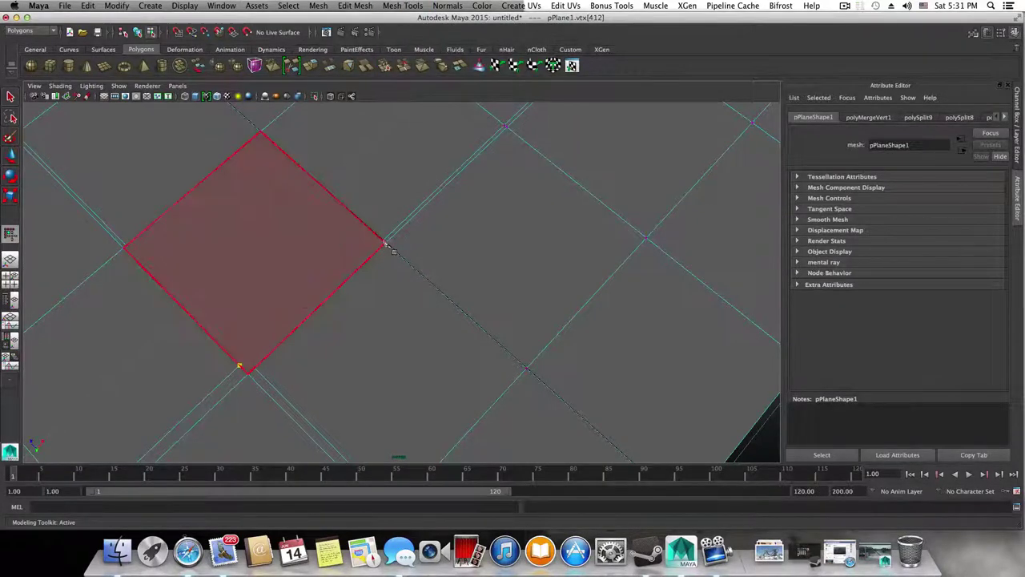
{"action": "left_click", "coordinate": [384, 243]}
{"action": "key", "text": "Return"}
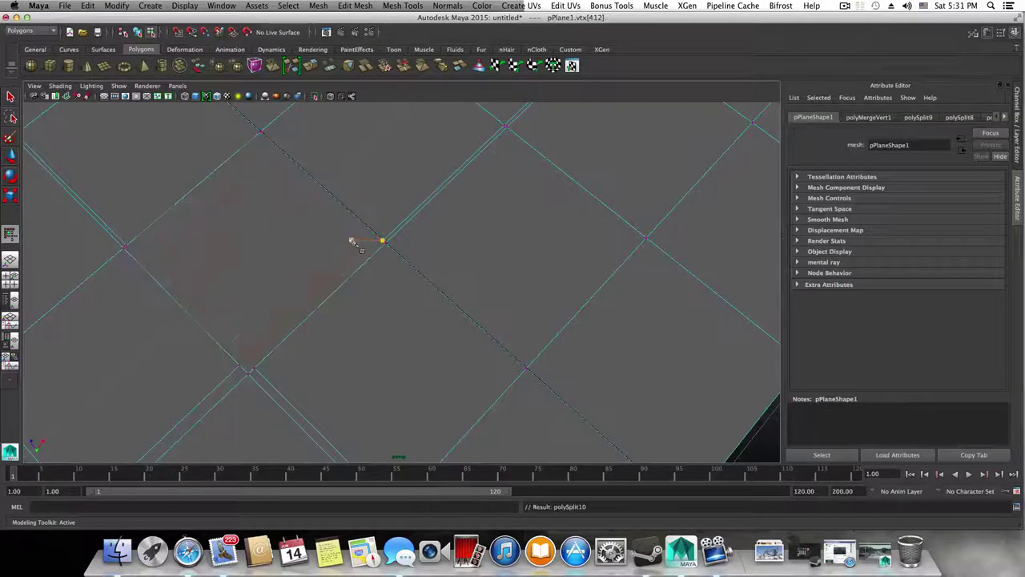
Clear the stray cut point and cut a second edge from the end of the adjoining loop to the same loop crossing.
{"action": "key", "text": "BackSpace"}
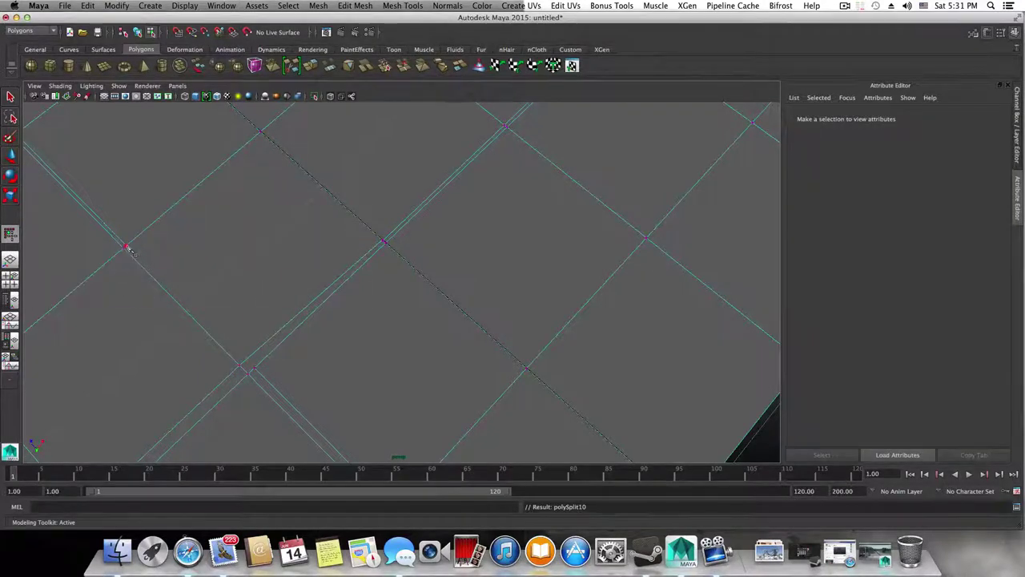
{"action": "key", "text": "z"}
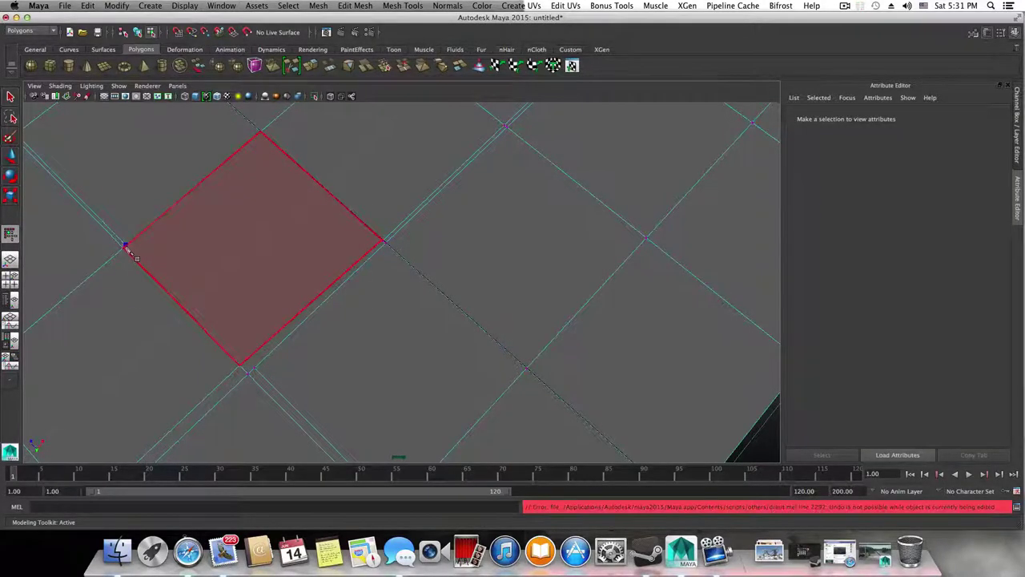
{"action": "key", "text": "z"}
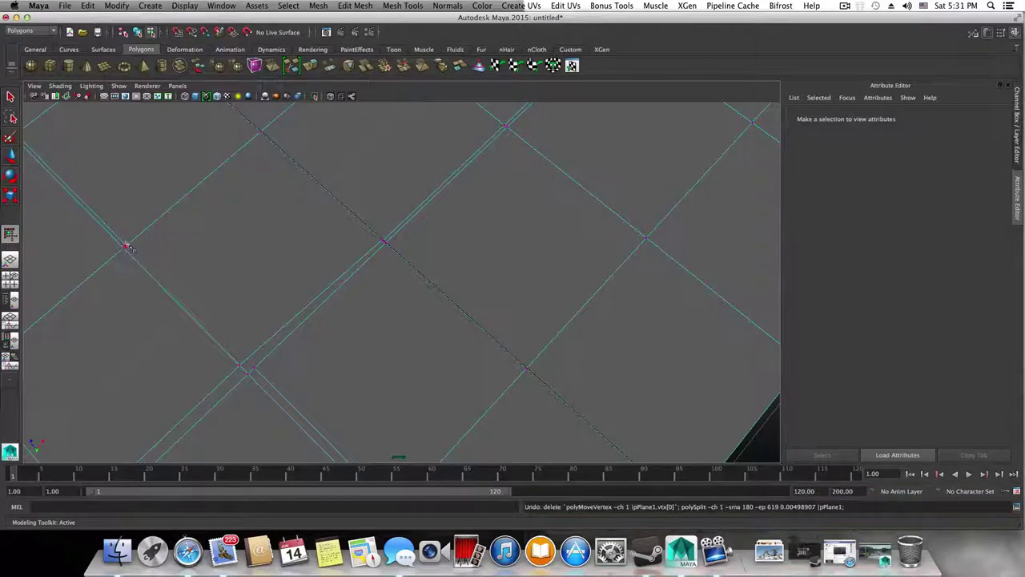
{"action": "left_click", "coordinate": [127, 247]}
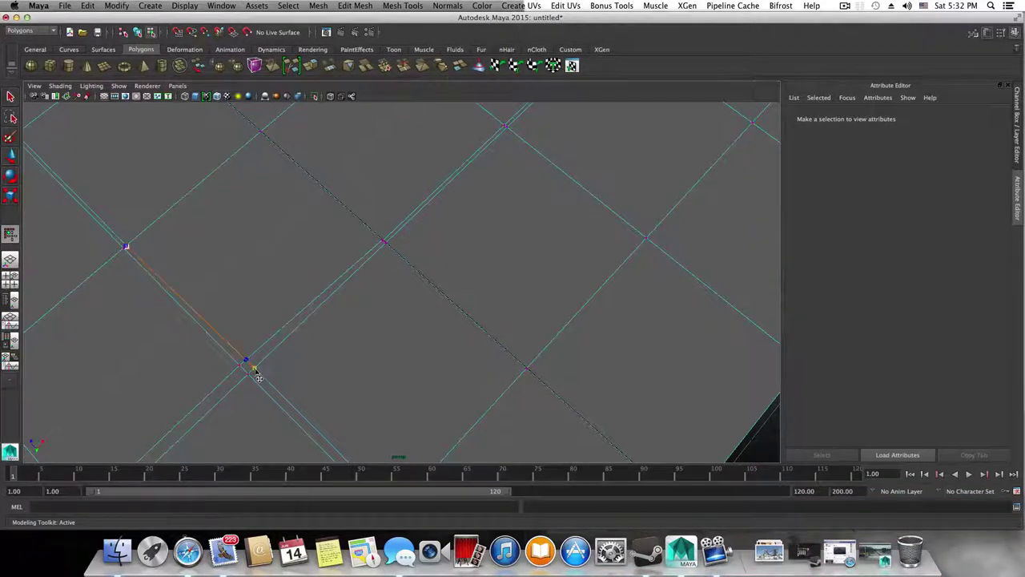
{"action": "key", "text": "Return"}
{"action": "left_click", "coordinate": [124, 246]}
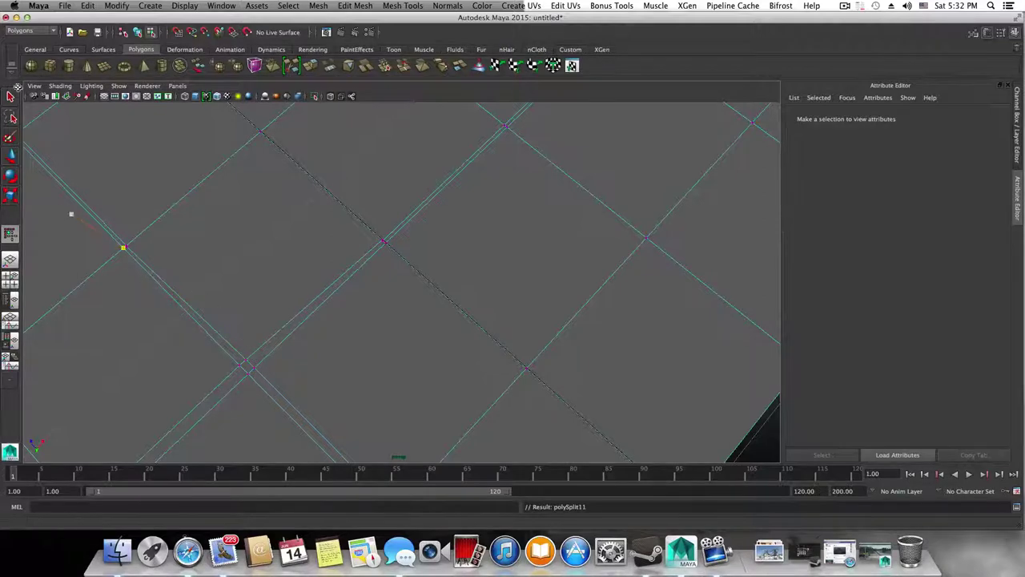
Merge the duplicate vertices at the far ends of both new cuts with the Merge Vertex Tool.
{"action": "left_click", "coordinate": [402, 5]}
{"action": "left_click", "coordinate": [434, 150]}
{"action": "middle_click_drag", "start_coordinate": [238, 315], "coordinate": [338, 325], "text": "alt"}
{"action": "right_click_drag", "start_coordinate": [338, 325], "coordinate": [423, 353], "text": "alt"}
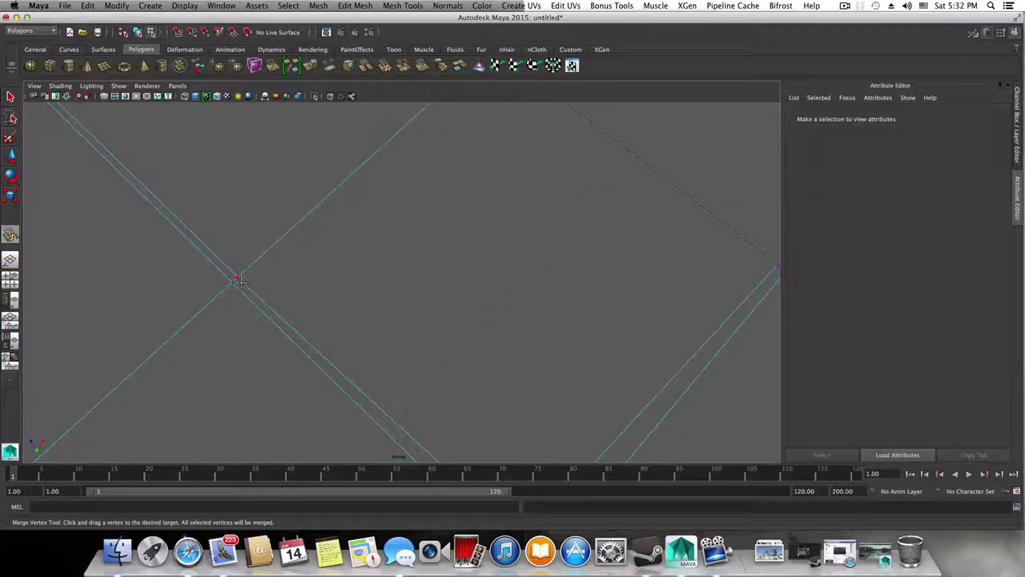
{"action": "left_click_drag", "start_coordinate": [237, 278], "coordinate": [234, 282]}
{"action": "middle_click_drag", "start_coordinate": [418, 324], "coordinate": [318, 306], "text": "alt"}
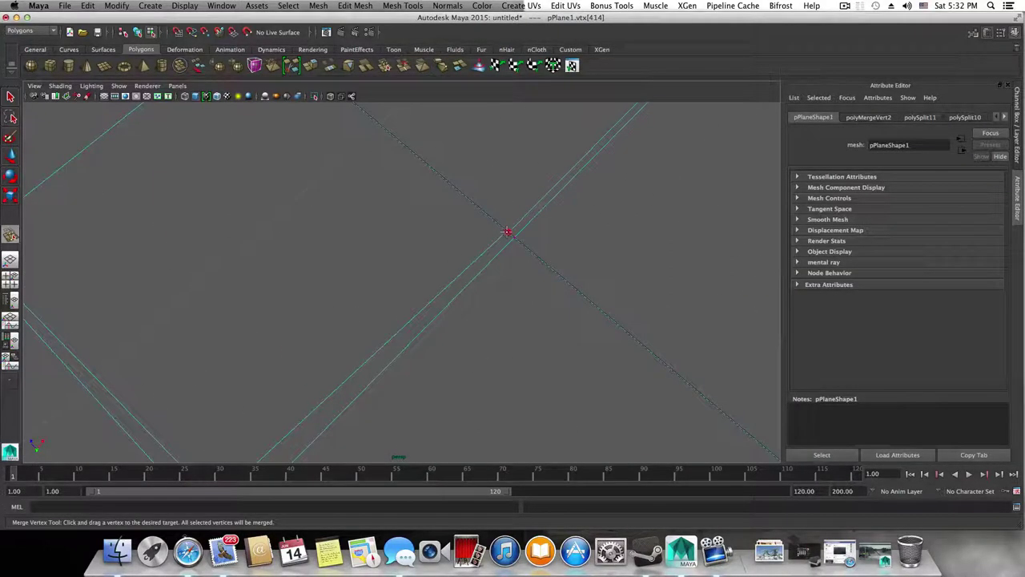
{"action": "left_click_drag", "start_coordinate": [505, 231], "coordinate": [509, 233]}
{"action": "scroll", "coordinate": [360, 321], "scroll_direction": "down", "scroll_amount": 5}
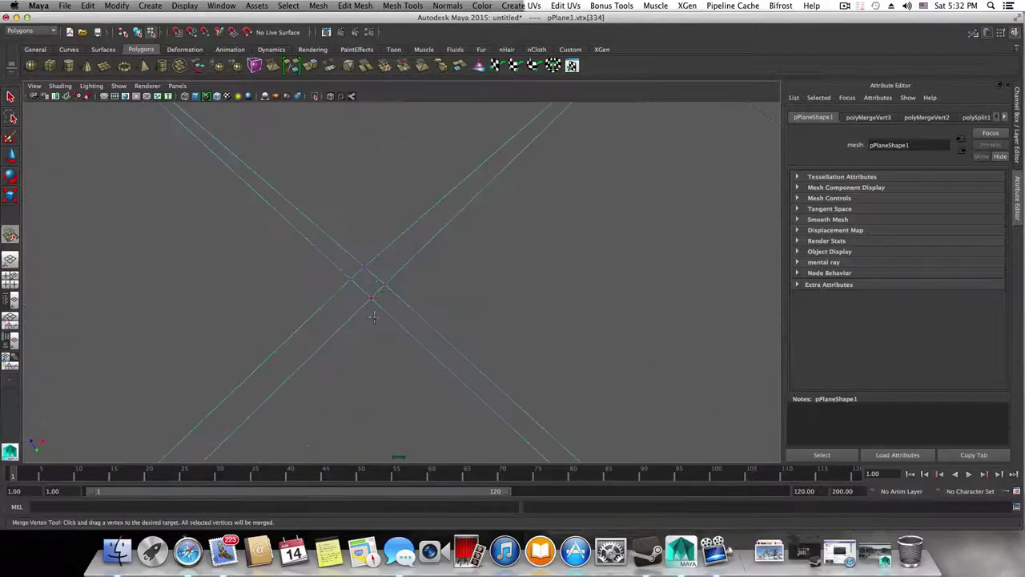
{"action": "scroll", "coordinate": [386, 242], "scroll_direction": "down", "scroll_amount": 8}
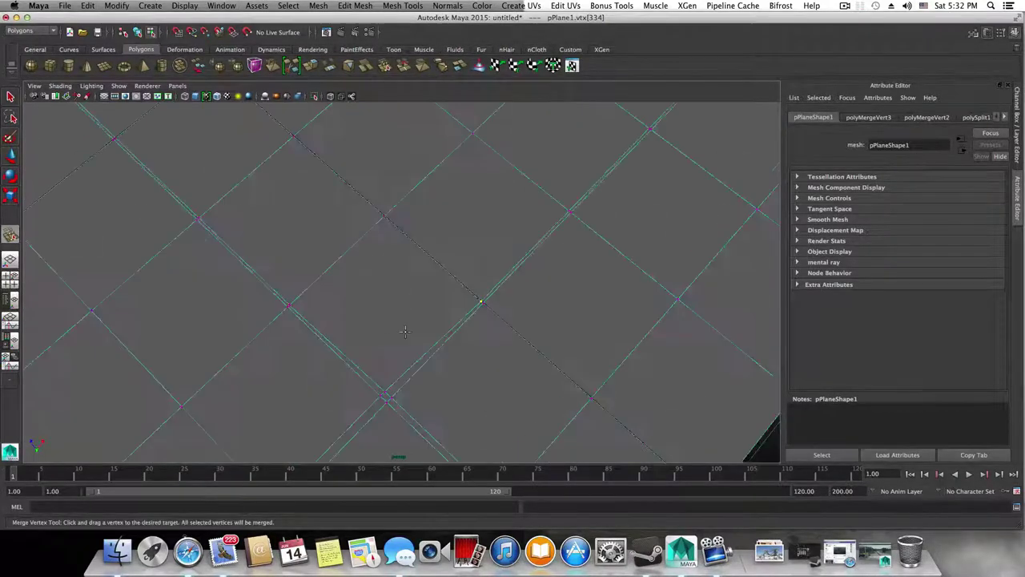
Check the underside's double loops for leftover duplicate vertices and merge the pair where a grid line crosses the loop.
{"action": "key", "text": "3"}
{"action": "left_click_drag", "start_coordinate": [403, 267], "coordinate": [377, 265], "text": "alt"}
{"action": "scroll", "coordinate": [372, 286], "scroll_direction": "up", "scroll_amount": 10}
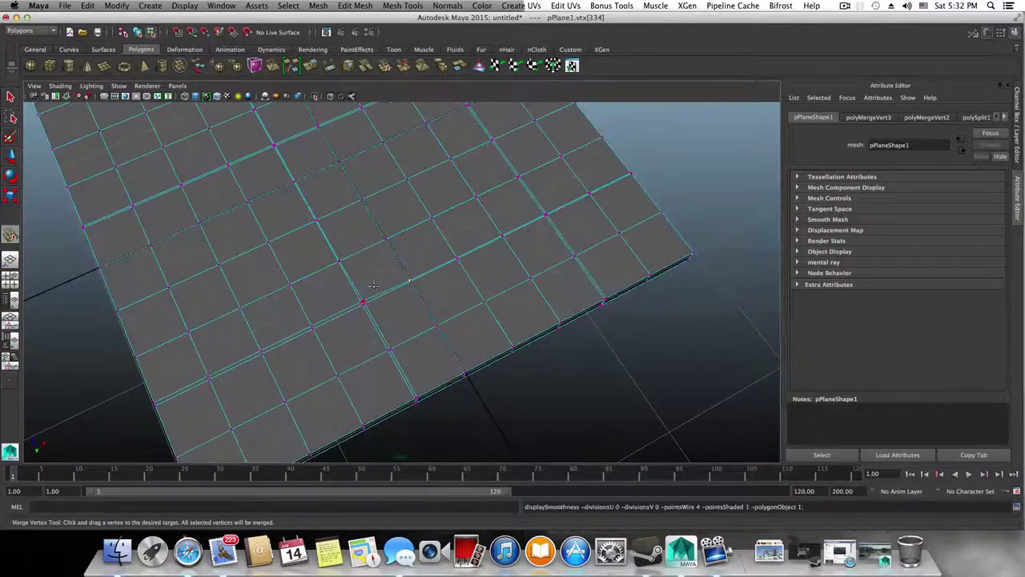
{"action": "scroll", "coordinate": [388, 311], "scroll_direction": "up", "scroll_amount": 5}
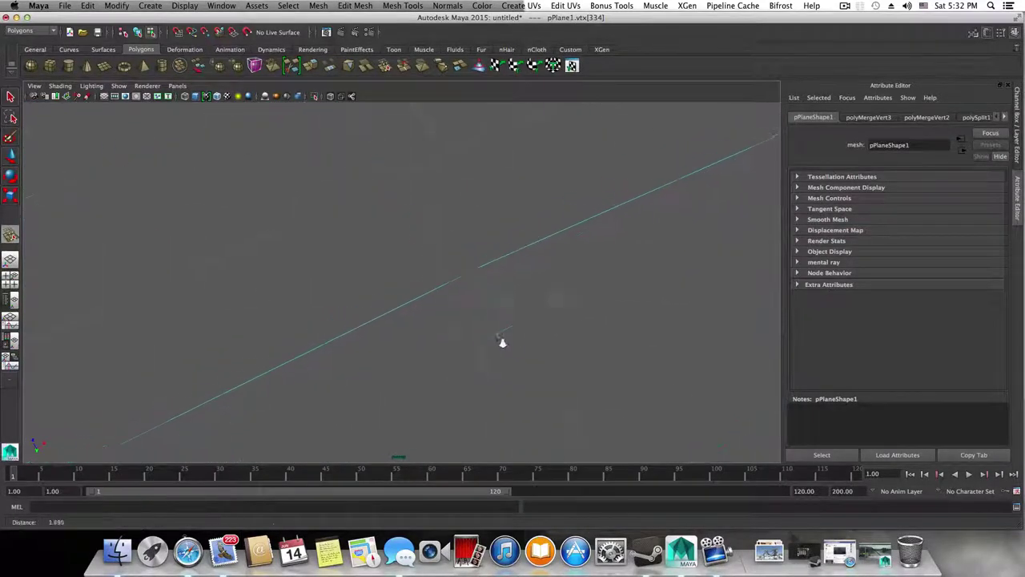
{"action": "middle_click_drag", "start_coordinate": [685, 345], "coordinate": [512, 347], "text": "alt"}
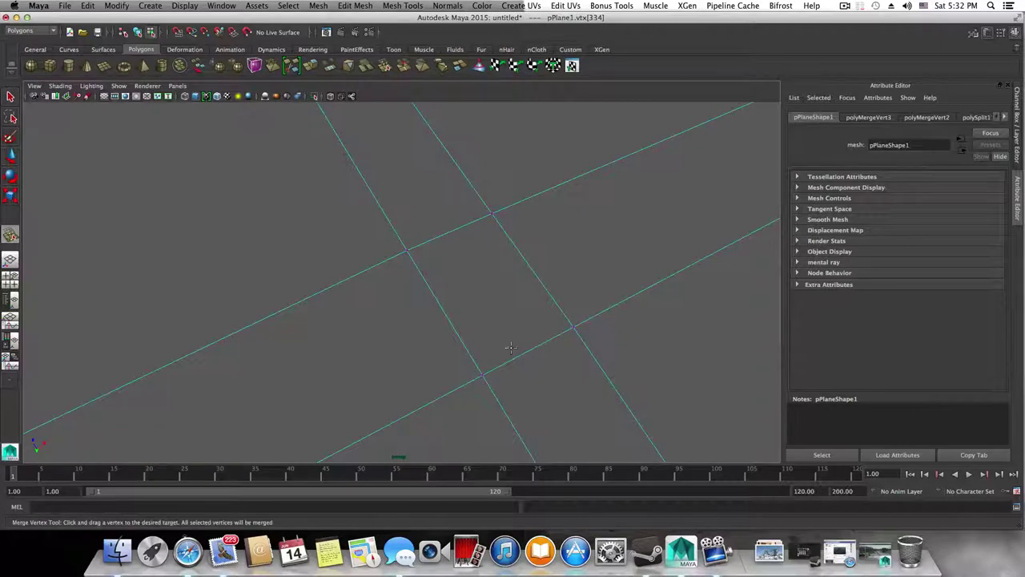
{"action": "left_click_drag", "start_coordinate": [512, 347], "coordinate": [341, 315], "text": "alt"}
{"action": "middle_click_drag", "start_coordinate": [341, 315], "coordinate": [369, 398], "text": "alt"}
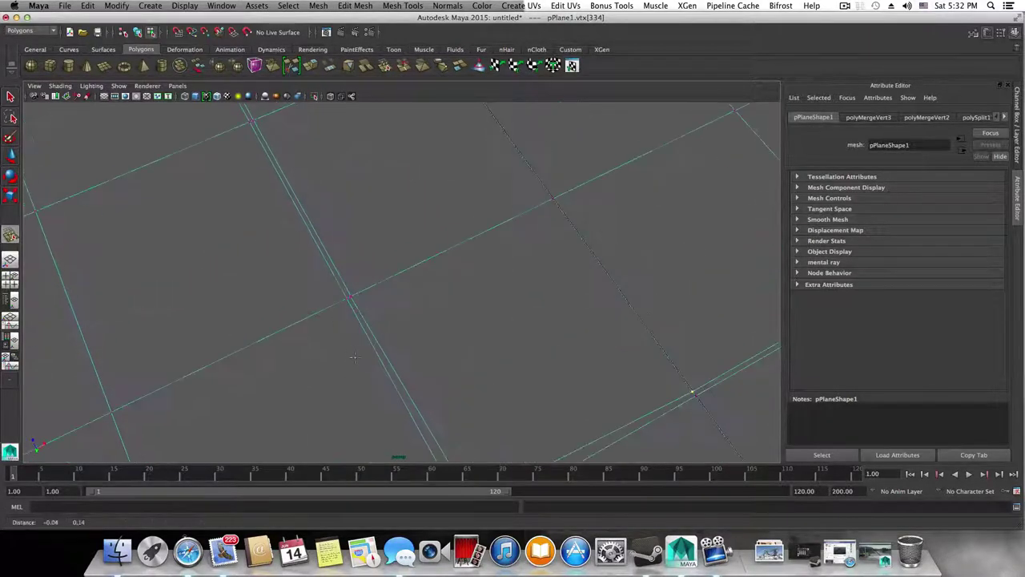
{"action": "right_click_drag", "start_coordinate": [369, 393], "coordinate": [459, 377], "text": "alt"}
{"action": "middle_click_drag", "start_coordinate": [180, 370], "coordinate": [256, 356], "text": "alt"}
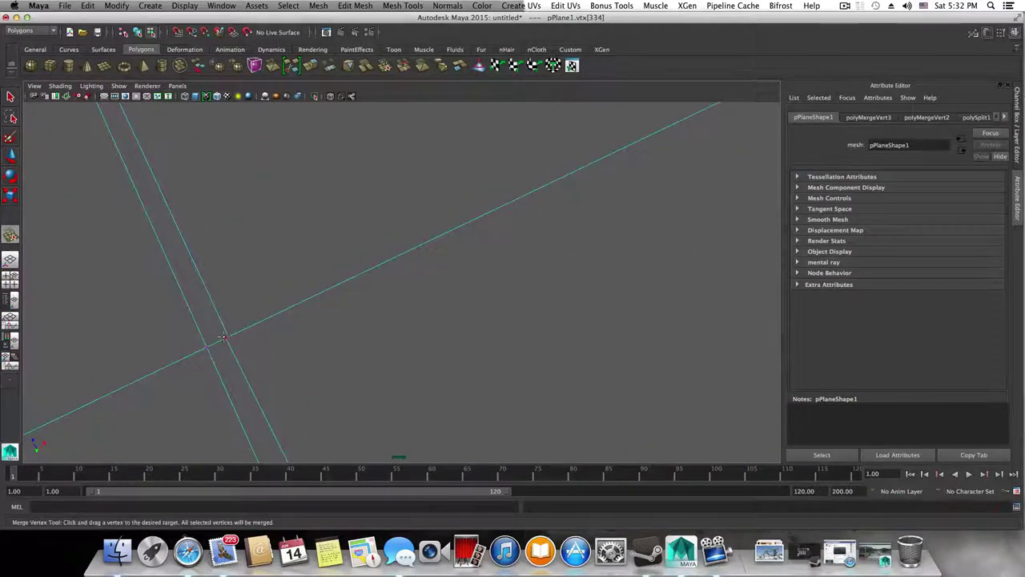
{"action": "left_click_drag", "start_coordinate": [228, 336], "coordinate": [208, 347]}
Turn on smooth mesh preview, leave component mode, and select the whole slab-and-block object.
{"action": "scroll", "coordinate": [258, 337], "scroll_direction": "down", "scroll_amount": 20}
{"action": "key", "text": "3"}
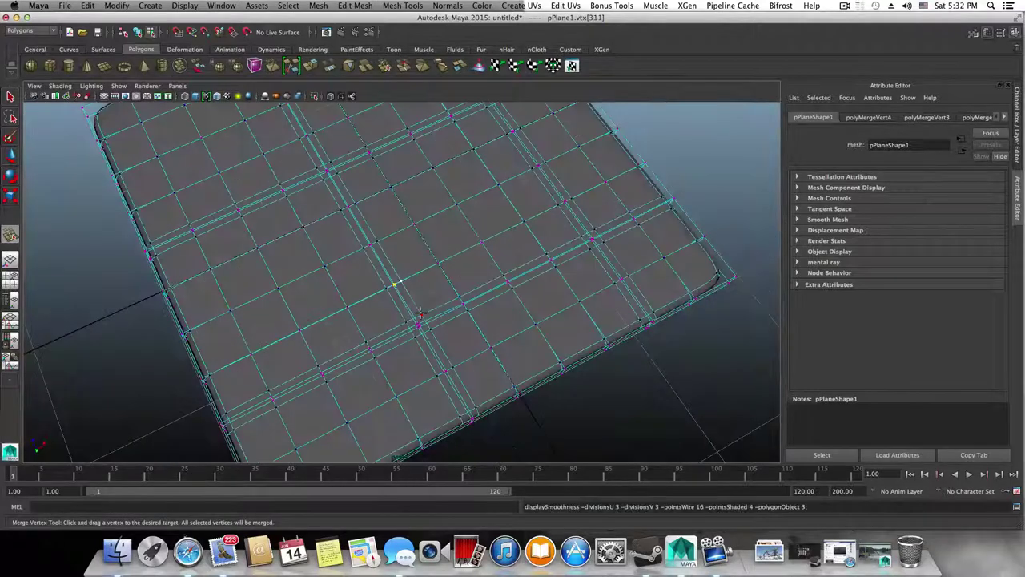
{"action": "left_click_drag", "start_coordinate": [420, 314], "coordinate": [358, 284], "text": "alt"}
{"action": "key", "text": "F8"}
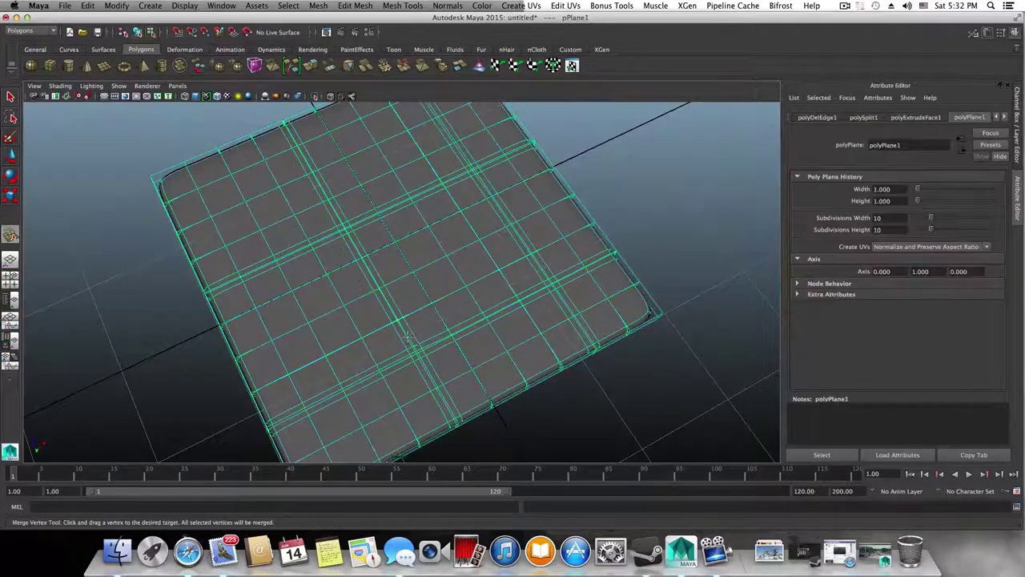
{"action": "left_click_drag", "start_coordinate": [415, 349], "coordinate": [408, 305], "text": "alt"}
{"action": "key", "text": "3"}
{"action": "left_click", "coordinate": [9, 98]}
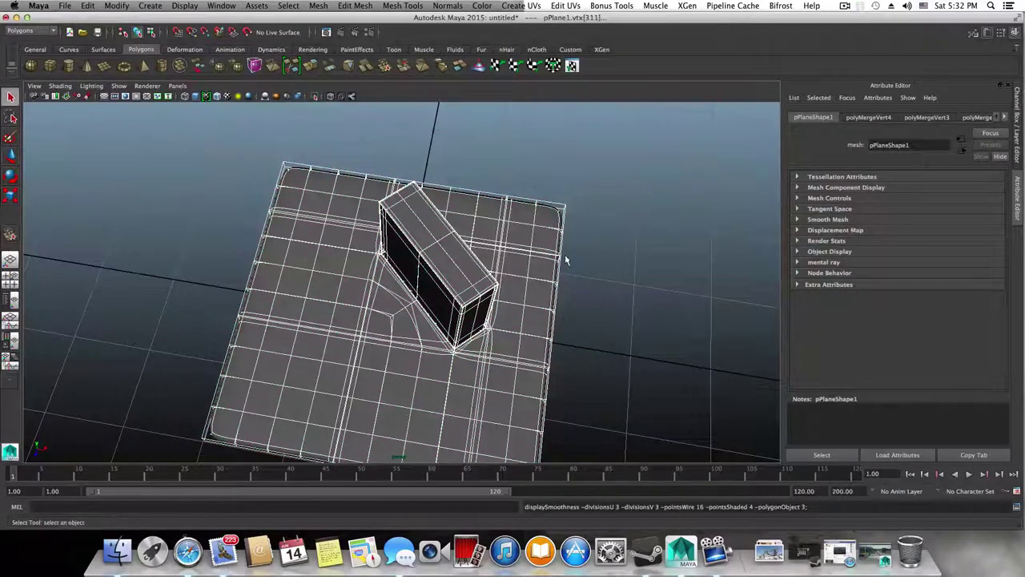
{"action": "left_click", "coordinate": [565, 255]}
{"action": "left_click", "coordinate": [530, 315]}
{"action": "left_click_drag", "start_coordinate": [510, 336], "coordinate": [321, 309], "text": "alt"}
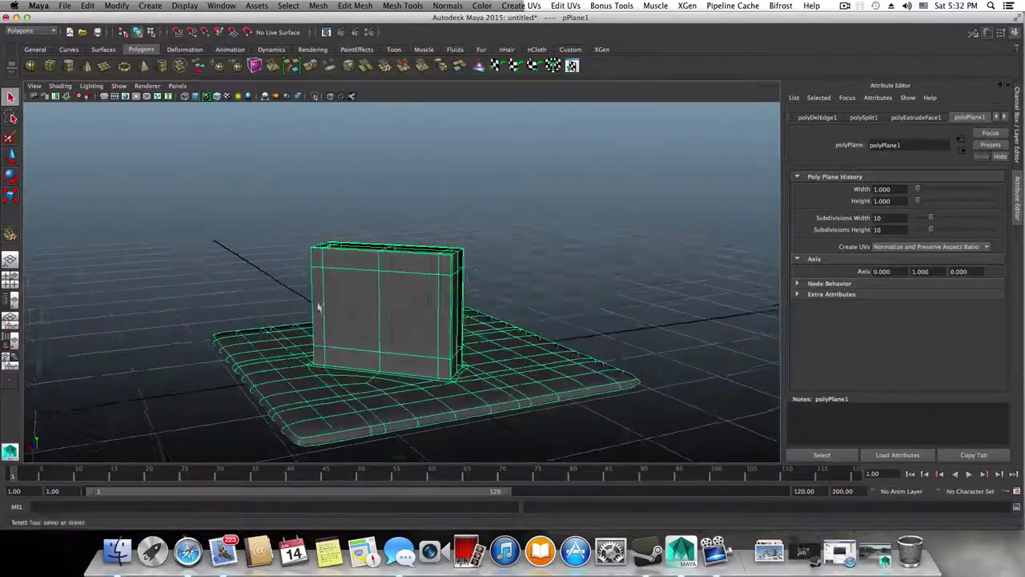
{"action": "left_click", "coordinate": [599, 422]}
{"action": "left_click", "coordinate": [359, 302]}
Examine the smoothed edge flow where the block's short end meets the slab.
{"action": "left_click_drag", "start_coordinate": [403, 361], "coordinate": [344, 401], "text": "alt"}
{"action": "right_click_drag", "start_coordinate": [344, 401], "coordinate": [424, 405], "text": "alt"}
{"action": "middle_click_drag", "start_coordinate": [423, 405], "coordinate": [478, 304], "text": "alt"}
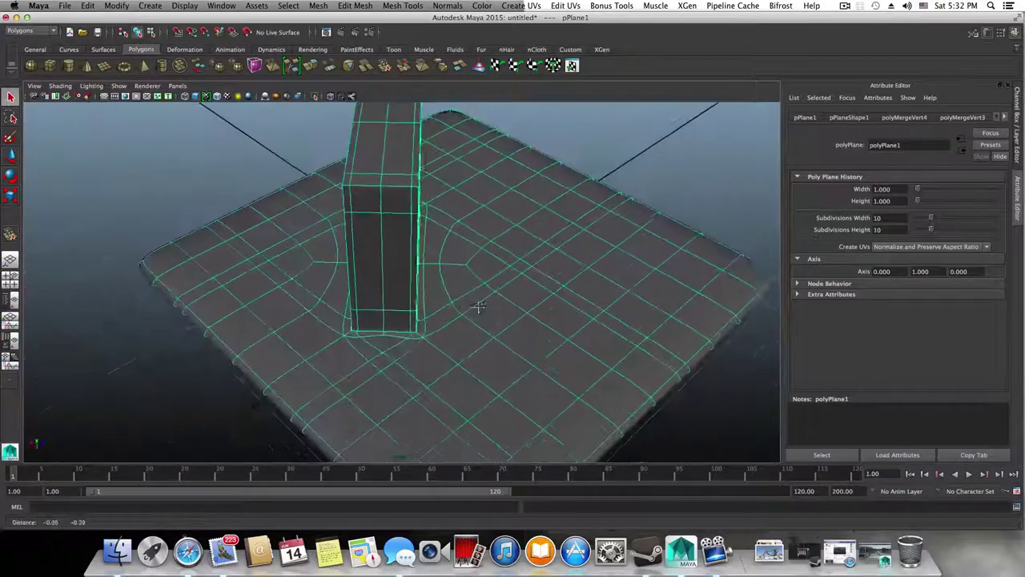
{"action": "middle_click_drag", "start_coordinate": [430, 355], "coordinate": [445, 338], "text": "alt"}
{"action": "right_click_drag", "start_coordinate": [393, 325], "coordinate": [570, 373], "text": "alt"}
{"action": "middle_click_drag", "start_coordinate": [545, 370], "coordinate": [500, 359], "text": "alt"}
{"action": "left_click_drag", "start_coordinate": [489, 330], "coordinate": [448, 366], "text": "alt"}
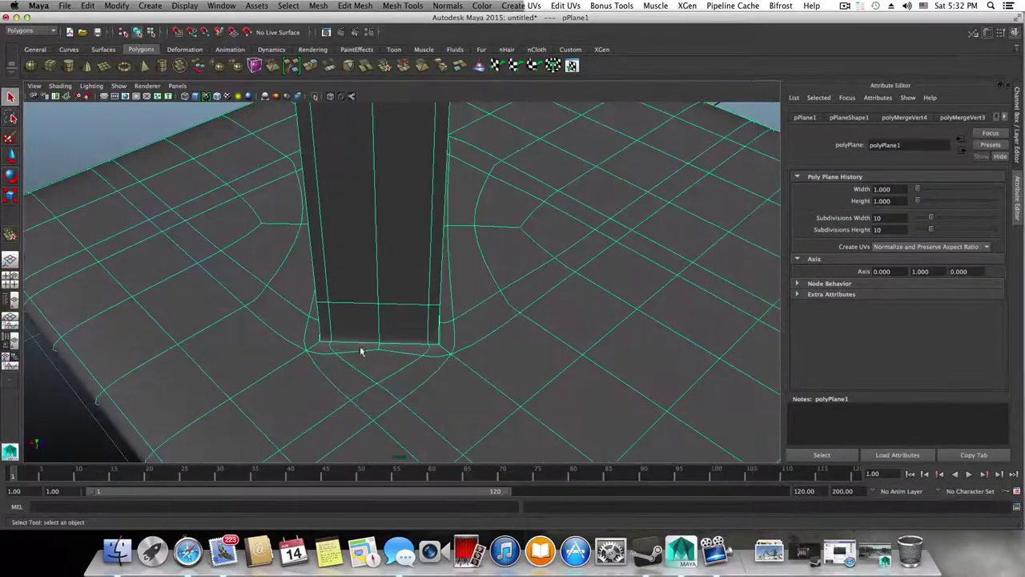
Select the centre vertex of the block's long face and chamfer it into a diamond-shaped face.
{"action": "right_click_drag", "start_coordinate": [361, 351], "coordinate": [332, 339], "text": "alt"}
{"action": "left_click_drag", "start_coordinate": [331, 339], "coordinate": [590, 213], "text": "alt"}
{"action": "scroll", "coordinate": [472, 272], "scroll_direction": "up", "scroll_amount": 5}
{"action": "middle_click_drag", "start_coordinate": [469, 275], "coordinate": [412, 357], "text": "alt"}
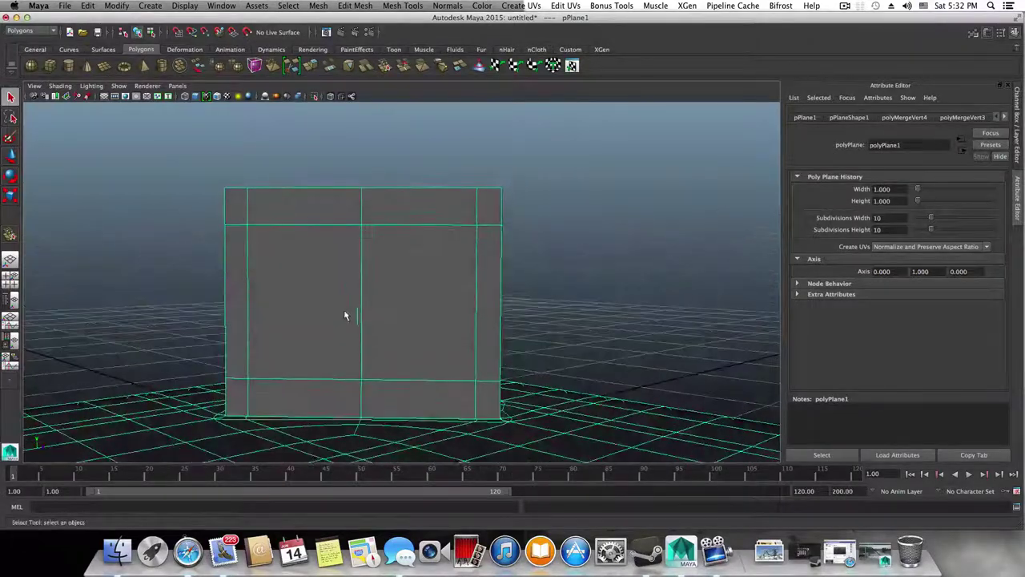
{"action": "right_click_drag", "start_coordinate": [345, 315], "coordinate": [393, 304]}
{"action": "left_click", "coordinate": [361, 292]}
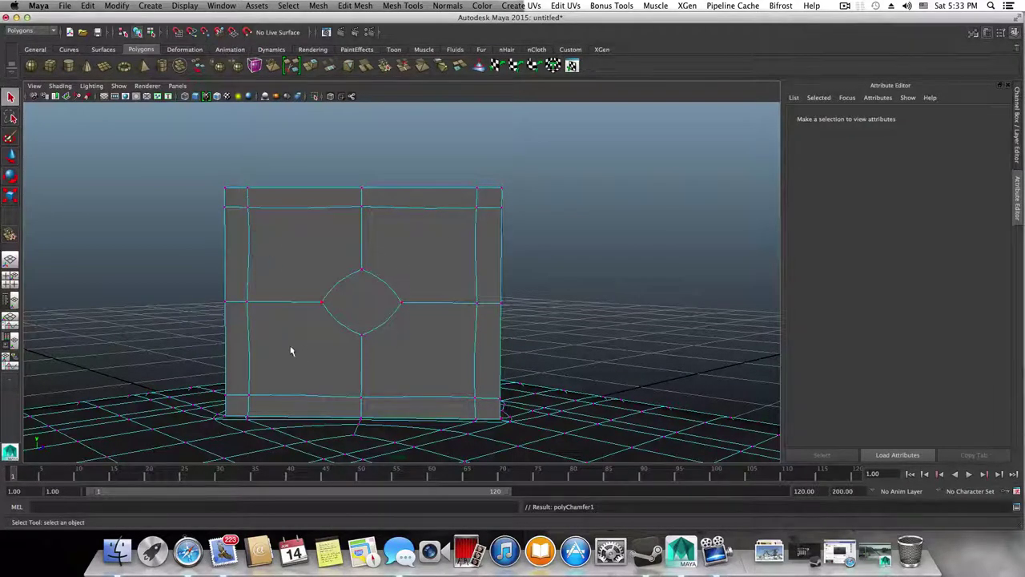
Turn off smooth mesh preview so the slab and block display as the unsmoothed polygon mesh.
{"action": "left_click_drag", "start_coordinate": [398, 286], "coordinate": [440, 347], "text": "alt"}
{"action": "left_click_drag", "start_coordinate": [460, 230], "coordinate": [418, 252], "text": "alt"}
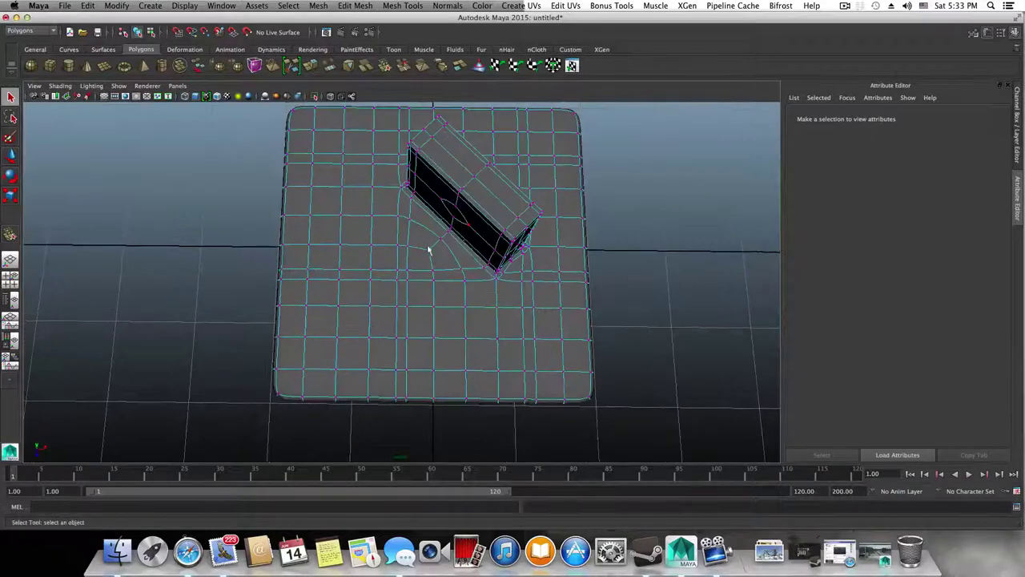
{"action": "middle_click_drag", "start_coordinate": [414, 325], "coordinate": [470, 257], "text": "alt"}
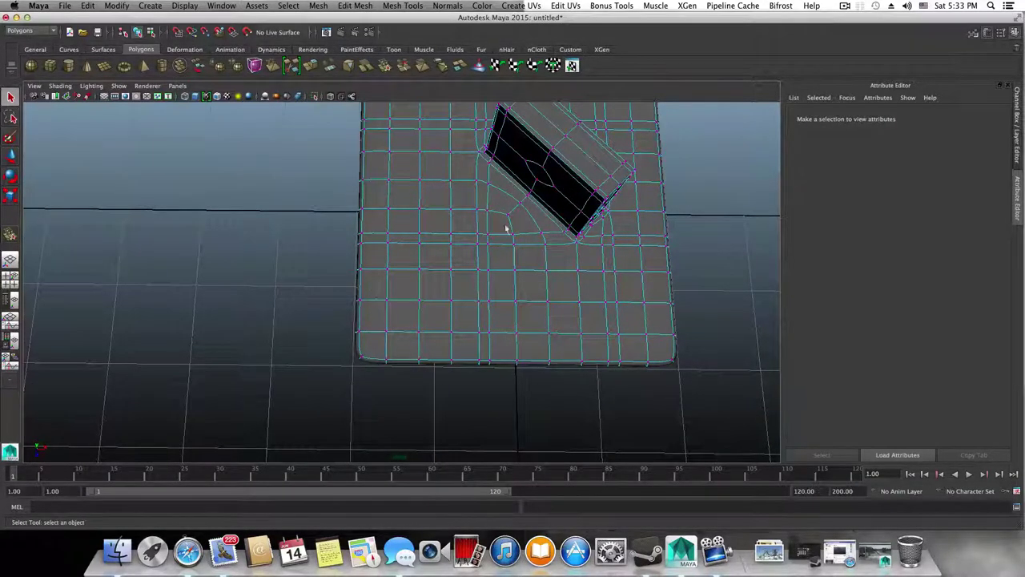
{"action": "key", "text": "1"}
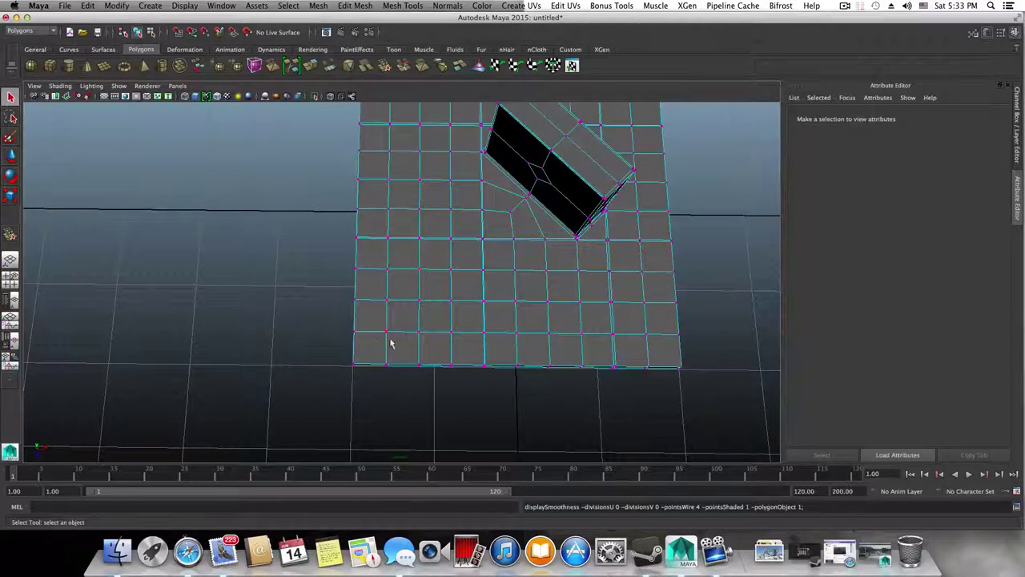
Examine the unsmoothed slab and block from several angles, including the diamond-shaped face and the edge loops at the block's base.
{"action": "middle_click_drag", "start_coordinate": [427, 325], "coordinate": [397, 316], "text": "alt"}
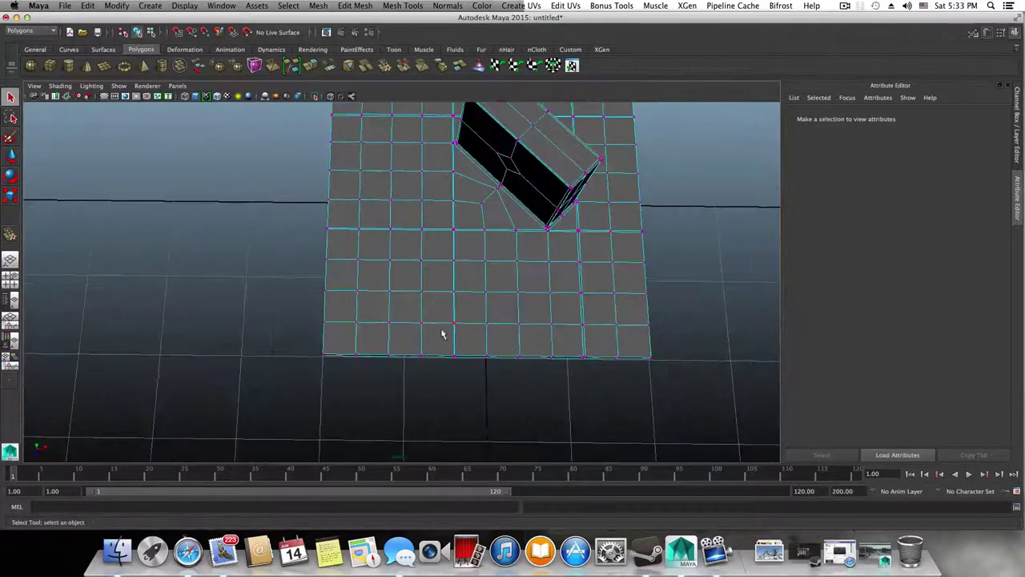
{"action": "scroll", "coordinate": [449, 329], "scroll_direction": "down", "scroll_amount": 4}
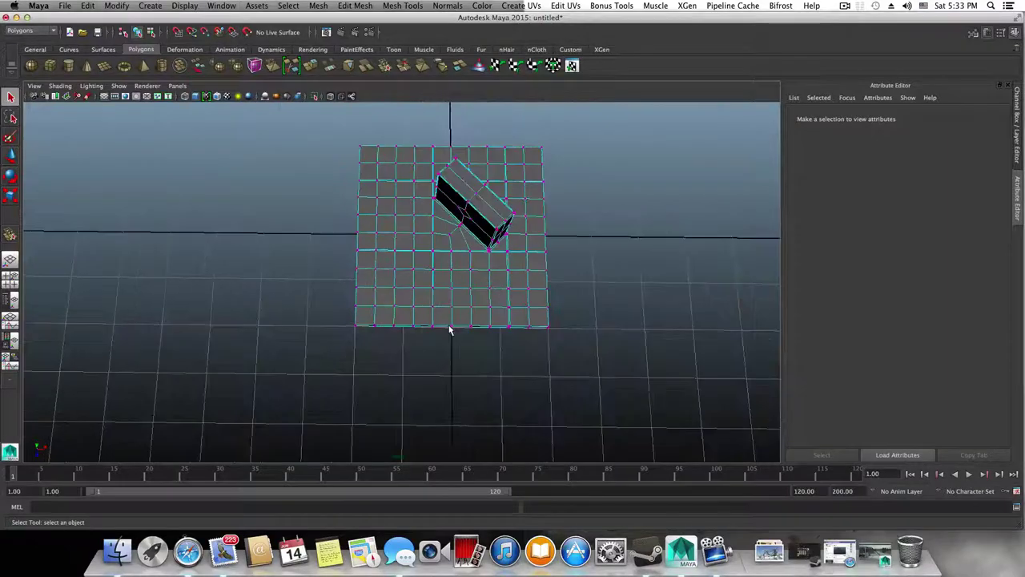
{"action": "left_click_drag", "start_coordinate": [463, 279], "coordinate": [113, 230], "text": "alt"}
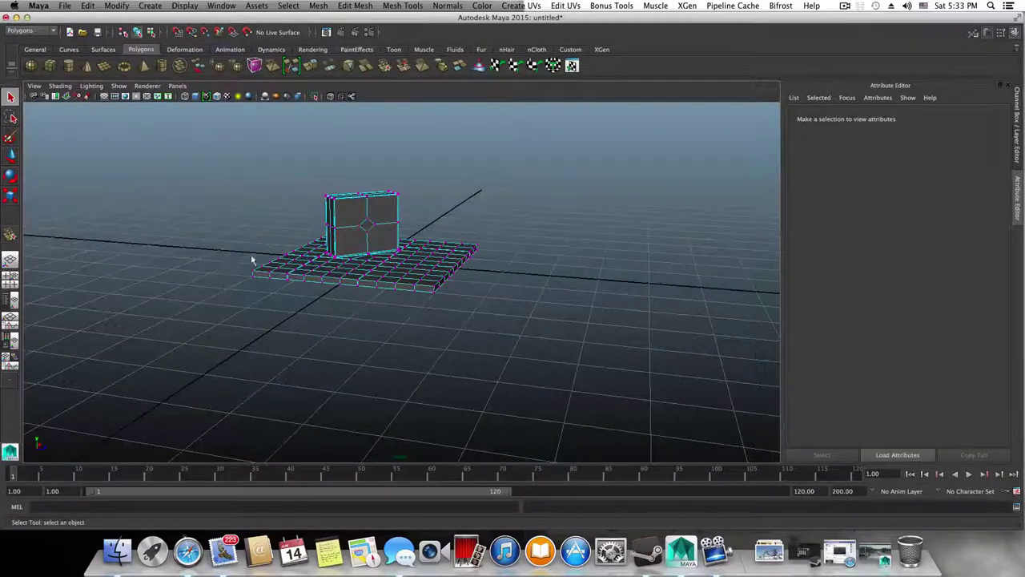
{"action": "left_click_drag", "start_coordinate": [251, 258], "coordinate": [252, 336], "text": "alt"}
{"action": "right_click_drag", "start_coordinate": [251, 337], "coordinate": [533, 348], "text": "alt"}
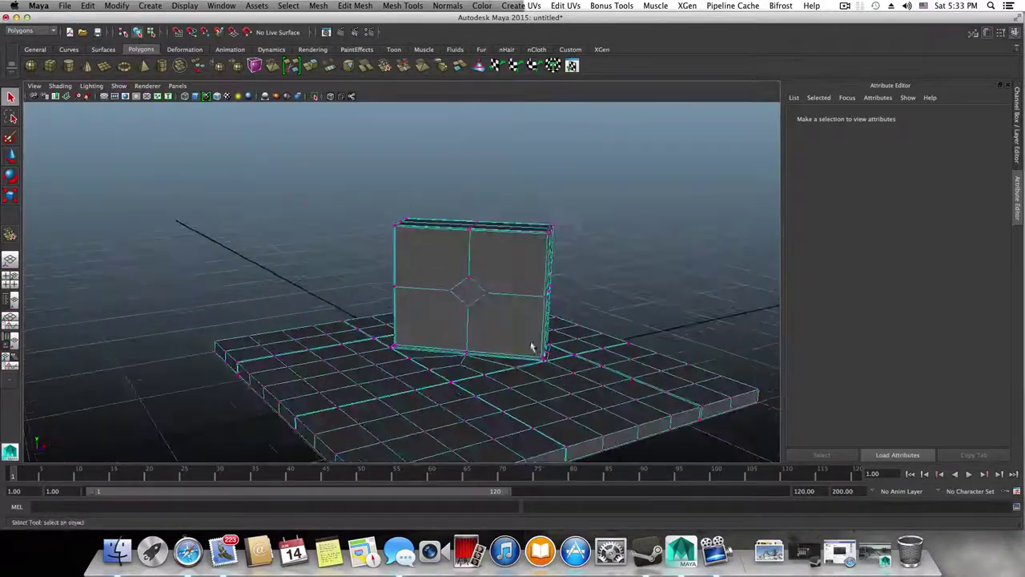
{"action": "middle_click_drag", "start_coordinate": [534, 348], "coordinate": [395, 313], "text": "alt"}
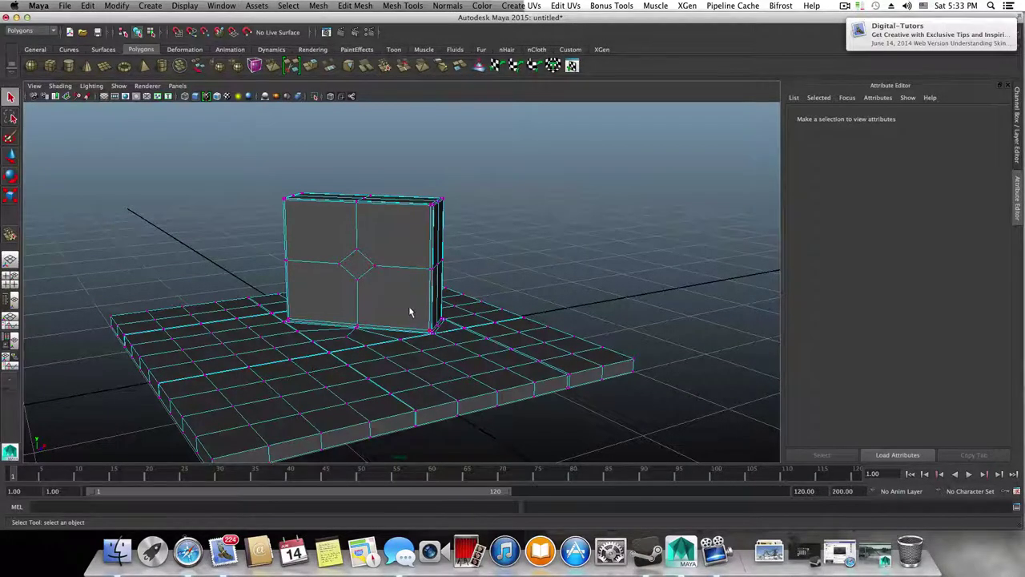
{"action": "scroll", "coordinate": [410, 310], "scroll_direction": "up", "scroll_amount": 6}
{"action": "left_click_drag", "start_coordinate": [411, 310], "coordinate": [426, 338], "text": "alt"}
{"action": "middle_click_drag", "start_coordinate": [405, 310], "coordinate": [446, 387], "text": "alt"}
{"action": "scroll", "coordinate": [443, 373], "scroll_direction": "up", "scroll_amount": 5}
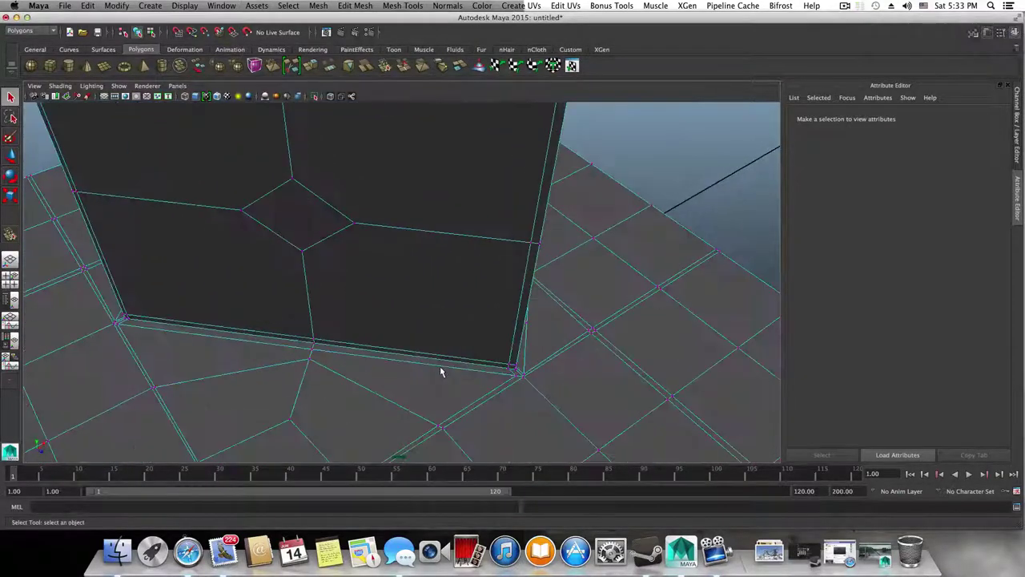
{"action": "scroll", "coordinate": [441, 370], "scroll_direction": "down", "scroll_amount": 6}
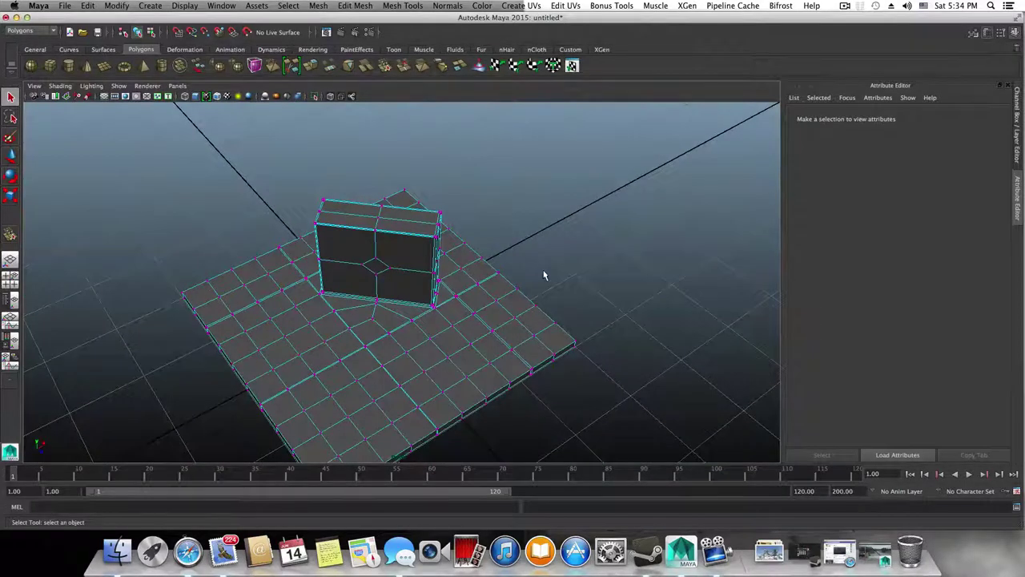
{"action": "left_click", "coordinate": [845, 6]}
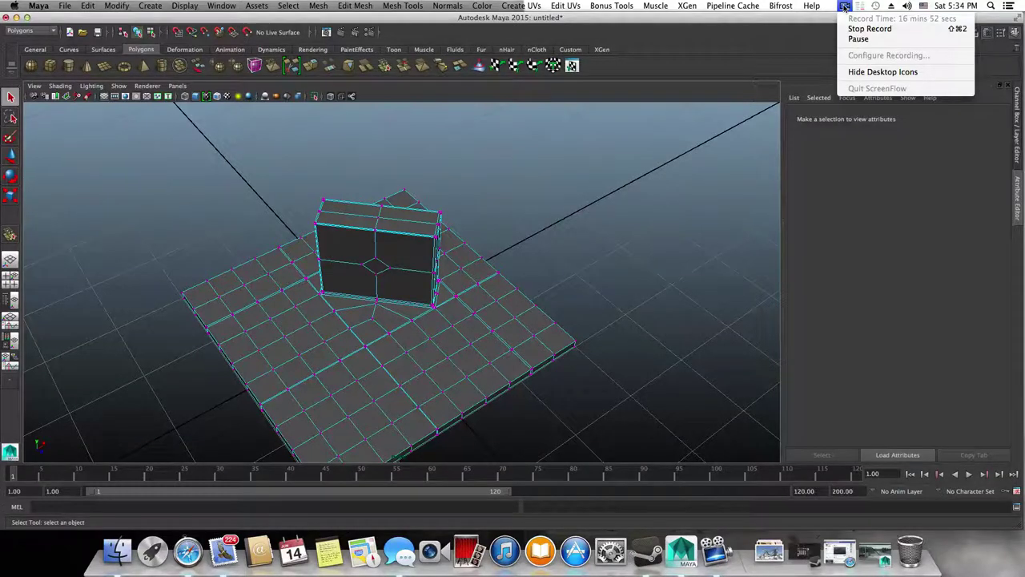
{"action": "scroll", "coordinate": [570, 340], "scroll_direction": "down", "scroll_amount": 5}
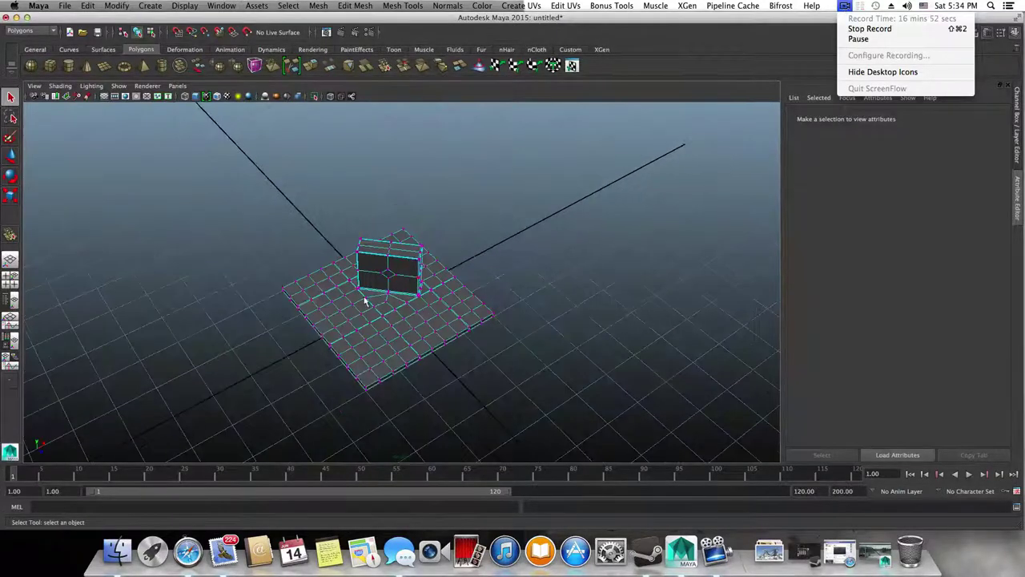
{"action": "left_click_drag", "start_coordinate": [364, 301], "coordinate": [331, 299], "text": "alt"}
{"action": "right_click_drag", "start_coordinate": [332, 298], "coordinate": [411, 265], "text": "alt"}
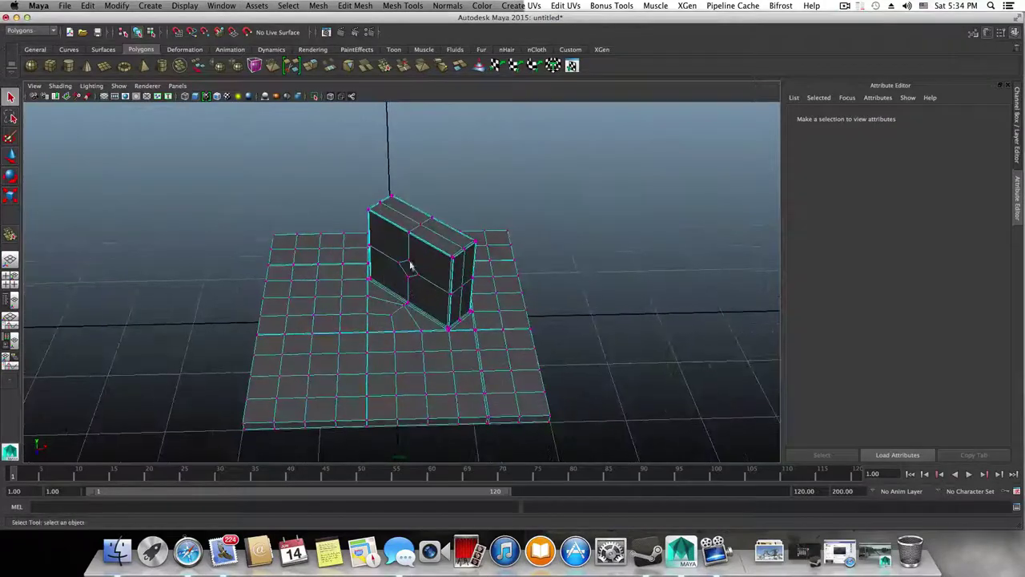
{"action": "left_click_drag", "start_coordinate": [430, 323], "coordinate": [394, 307], "text": "alt"}
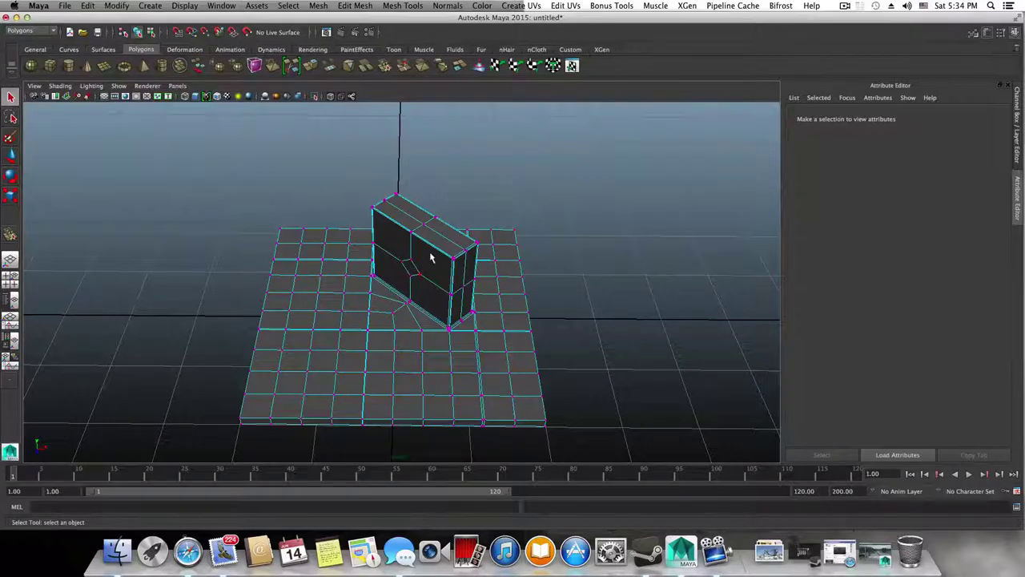
{"action": "left_click_drag", "start_coordinate": [432, 259], "coordinate": [540, 325], "text": "alt"}
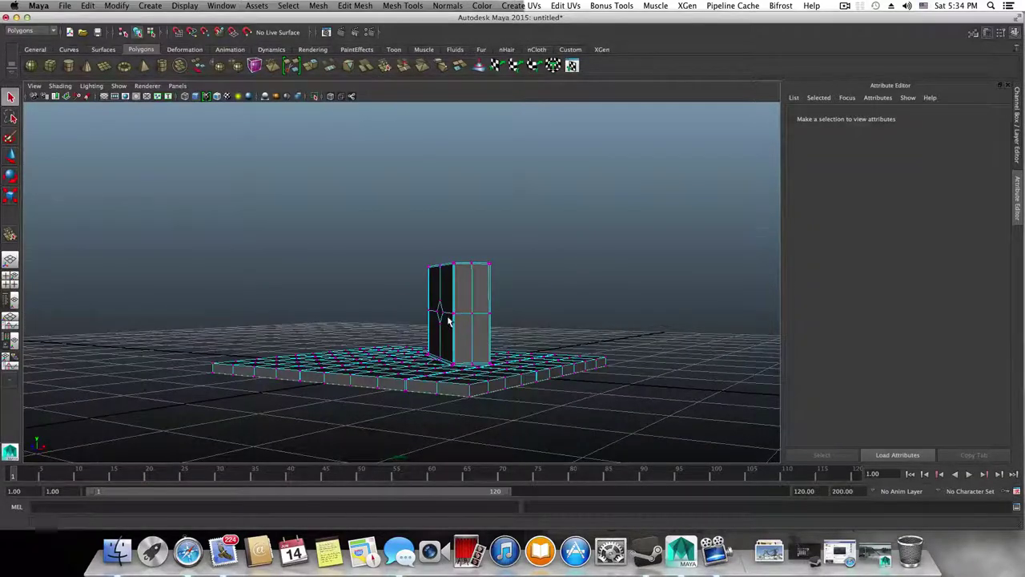